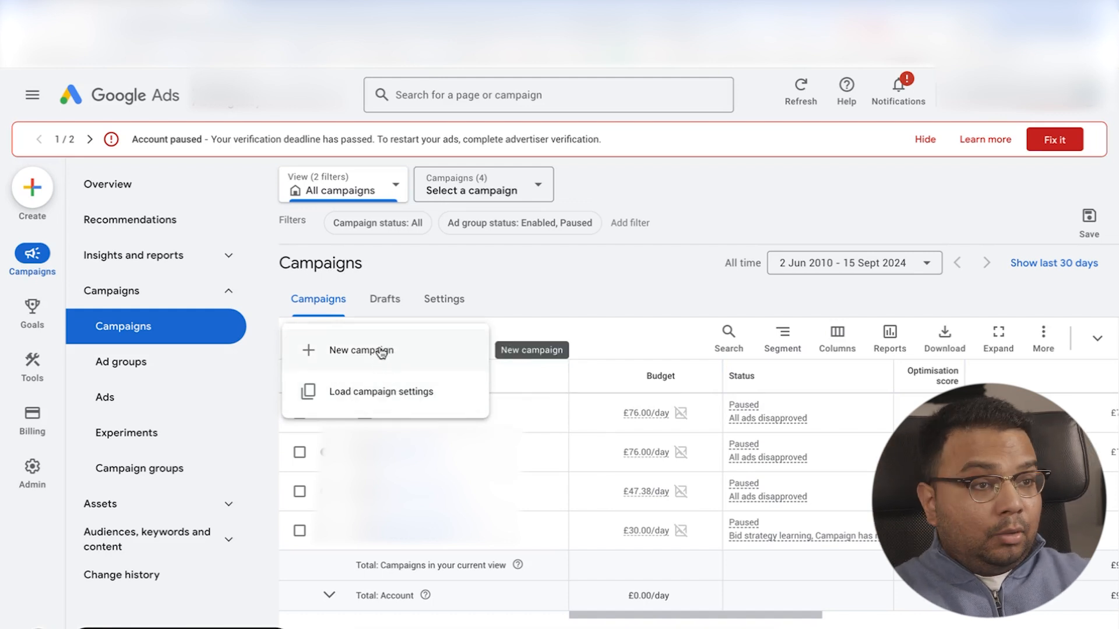
# Start a new campaign and choose Sales as its objective.
pyautogui.click(381, 352)
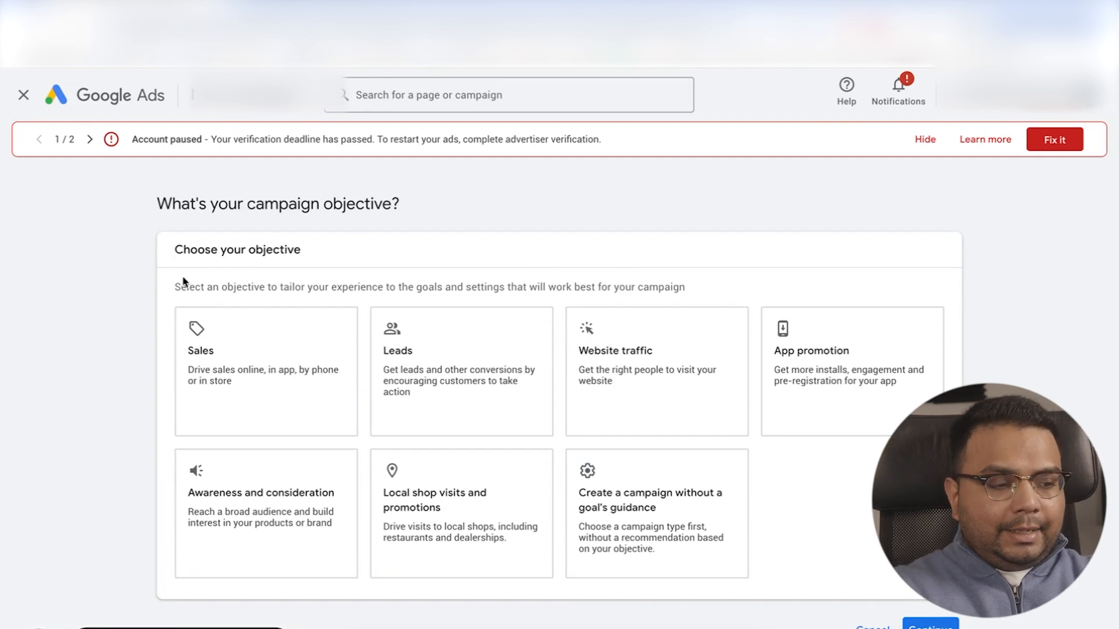
pyautogui.scroll(-1, 183, 282)
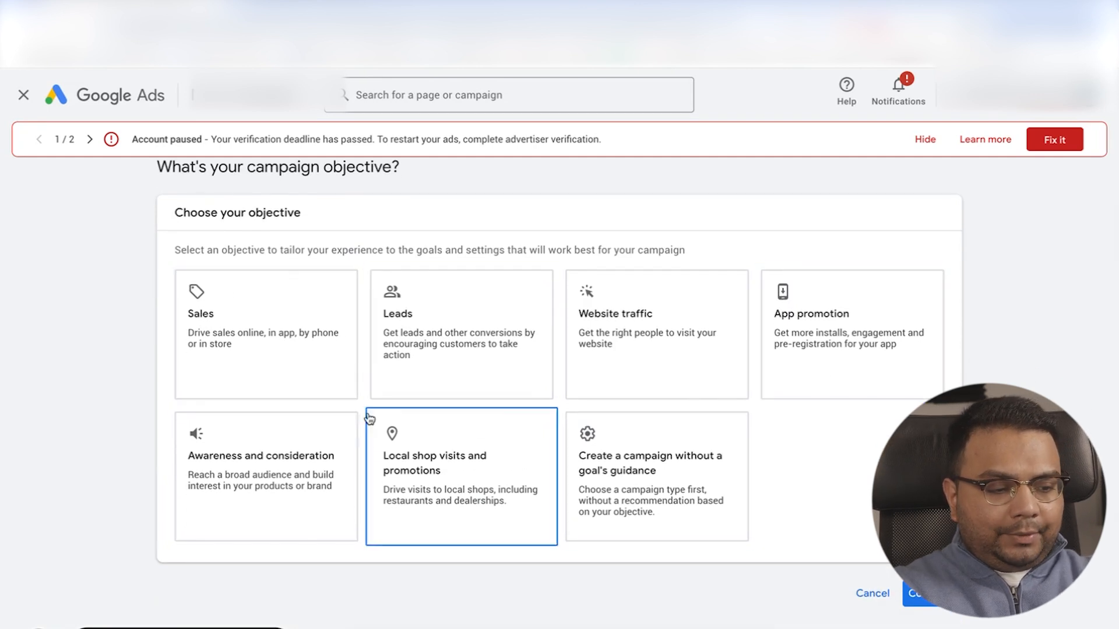
pyautogui.scroll(1, 105, 343)
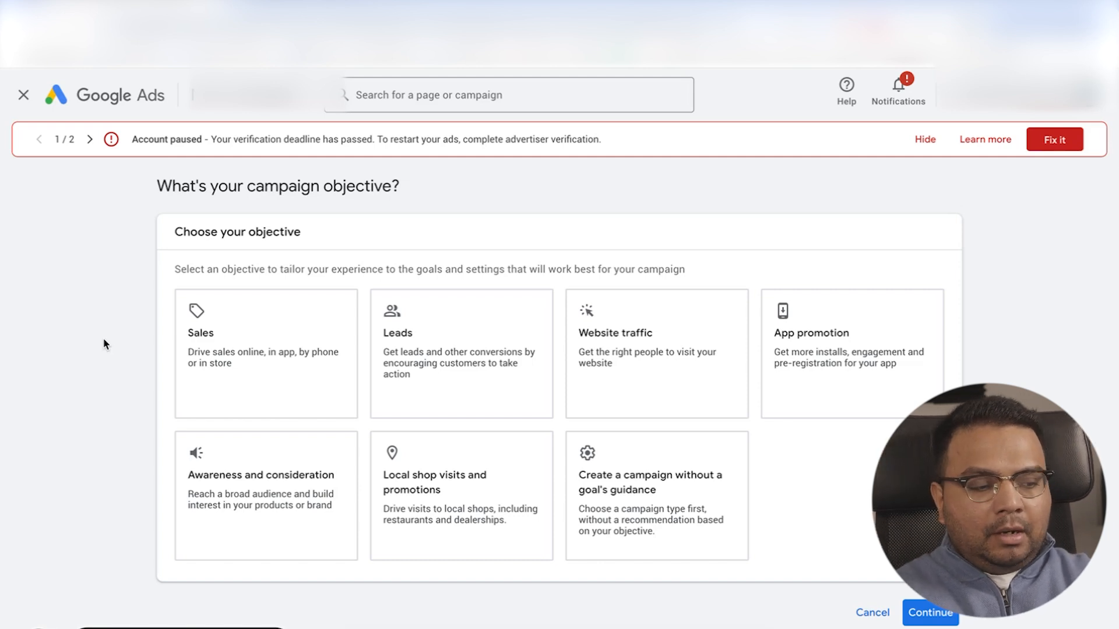
pyautogui.click(237, 350)
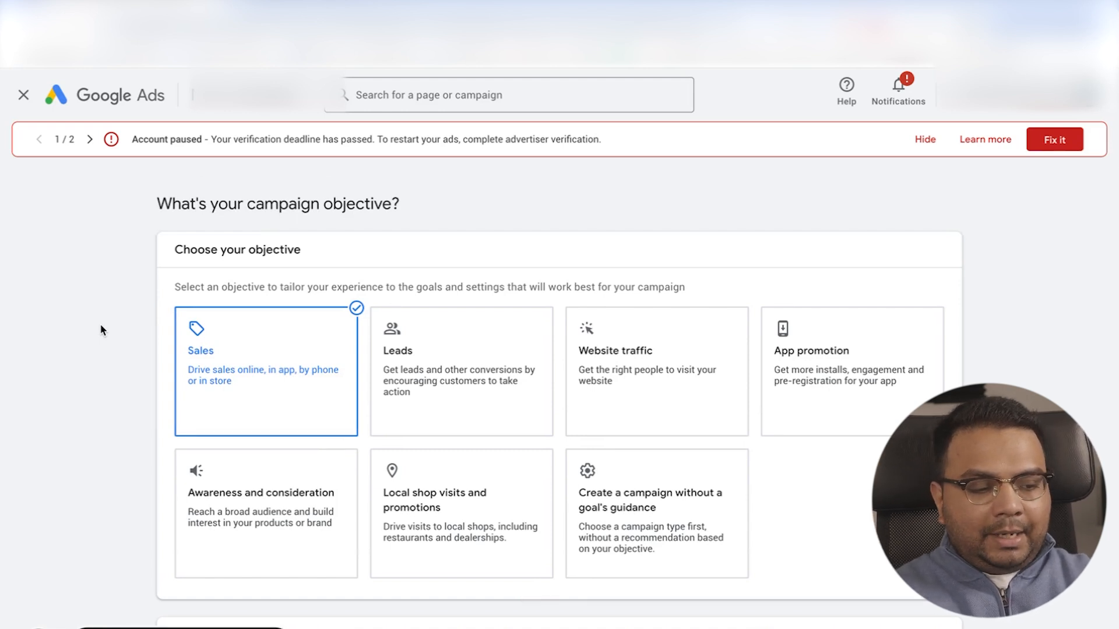
# Switch the objective to Create a campaign without a goal's guidance.
pyautogui.scroll(-2, 110, 323)
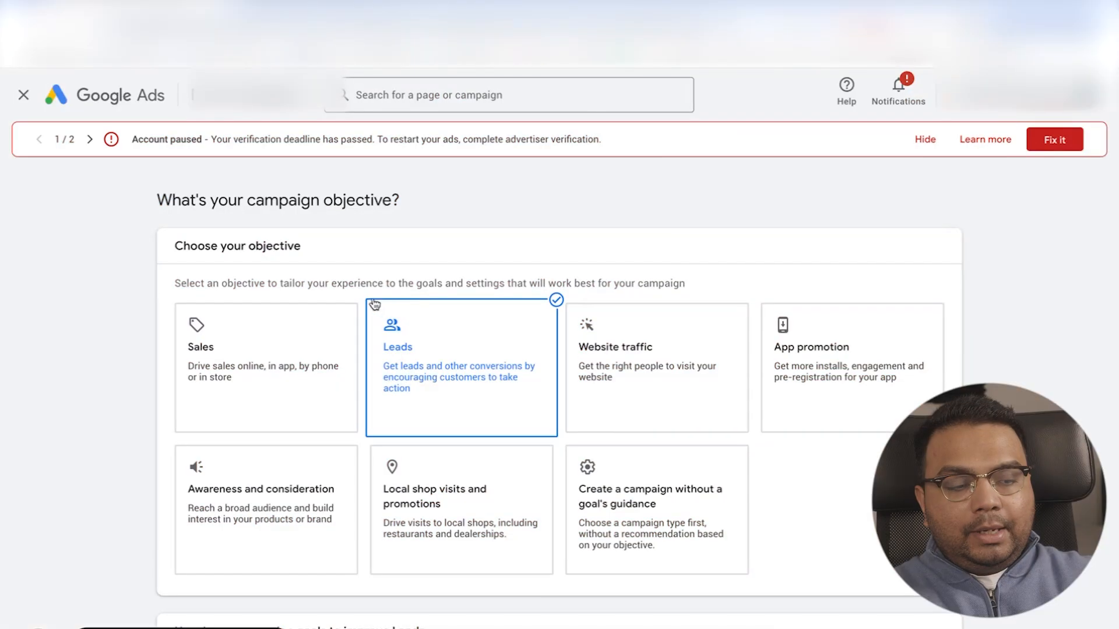
pyautogui.scroll(-1, 297, 390)
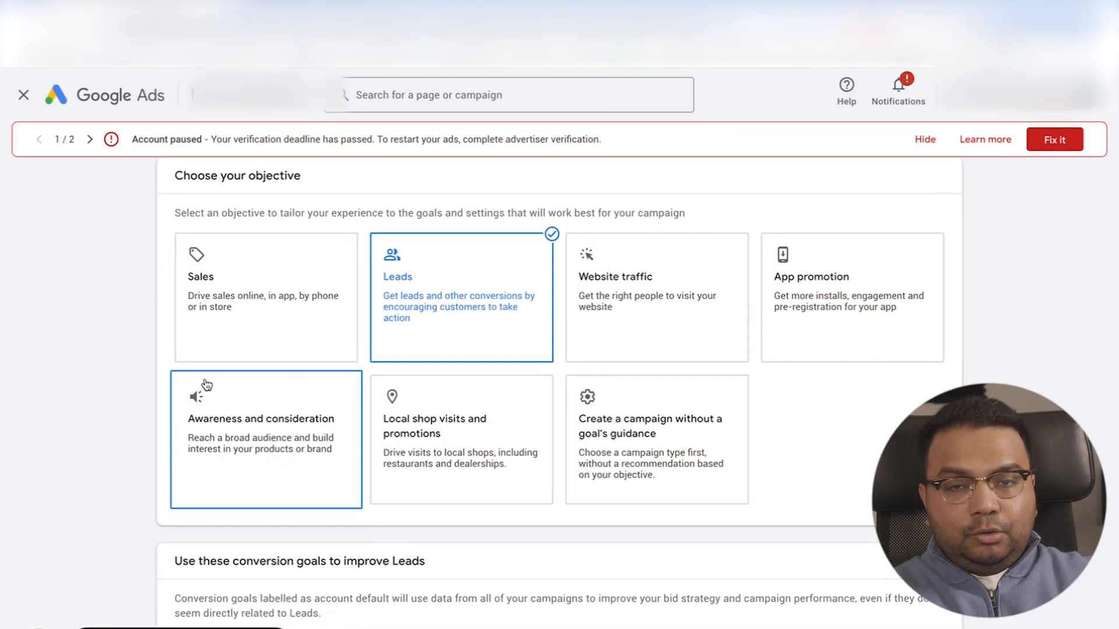
pyautogui.click(716, 448)
pyautogui.scroll(-1, 711, 447)
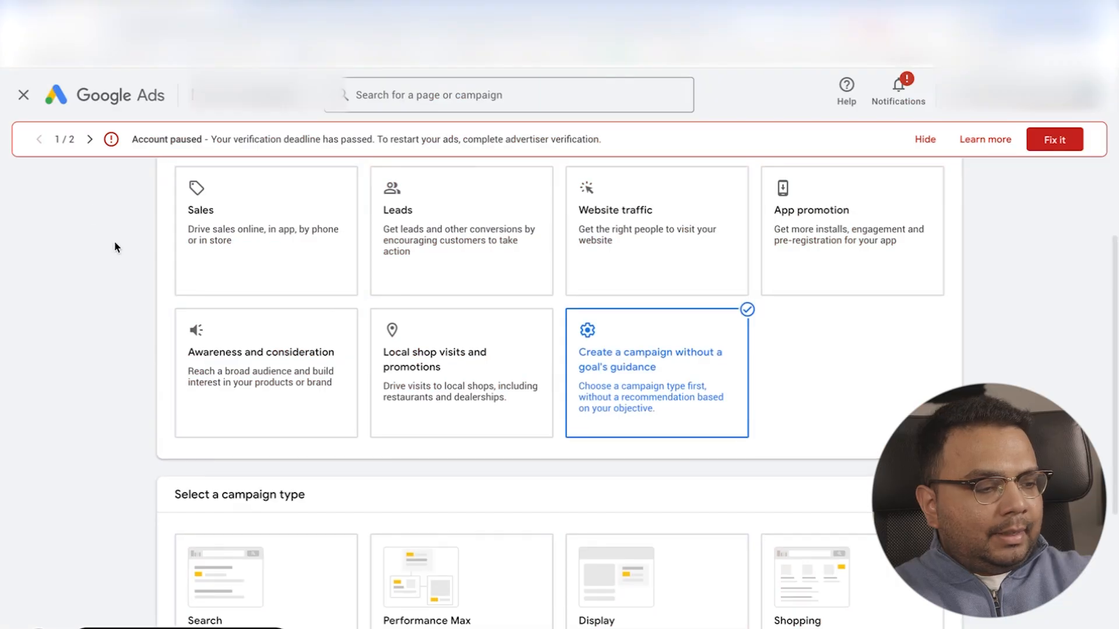
# Select the Sales objective and continue with the account-default Book appointments conversion goal.
pyautogui.click(258, 313)
pyautogui.scroll(-4, 143, 293)
pyautogui.scroll(5, 67, 295)
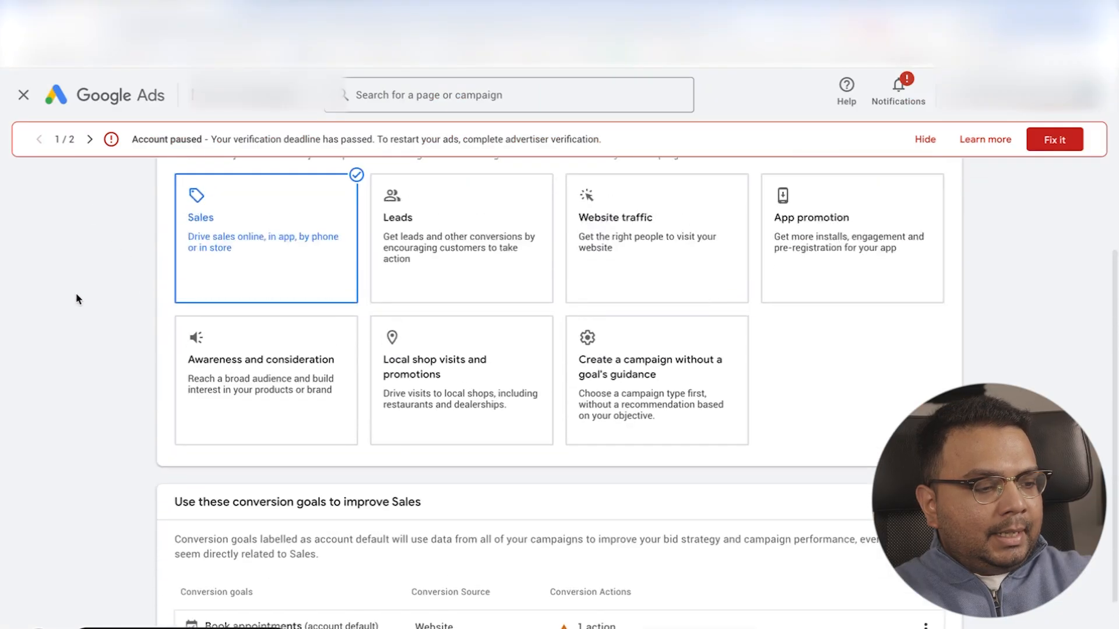
pyautogui.scroll(-4, 54, 312)
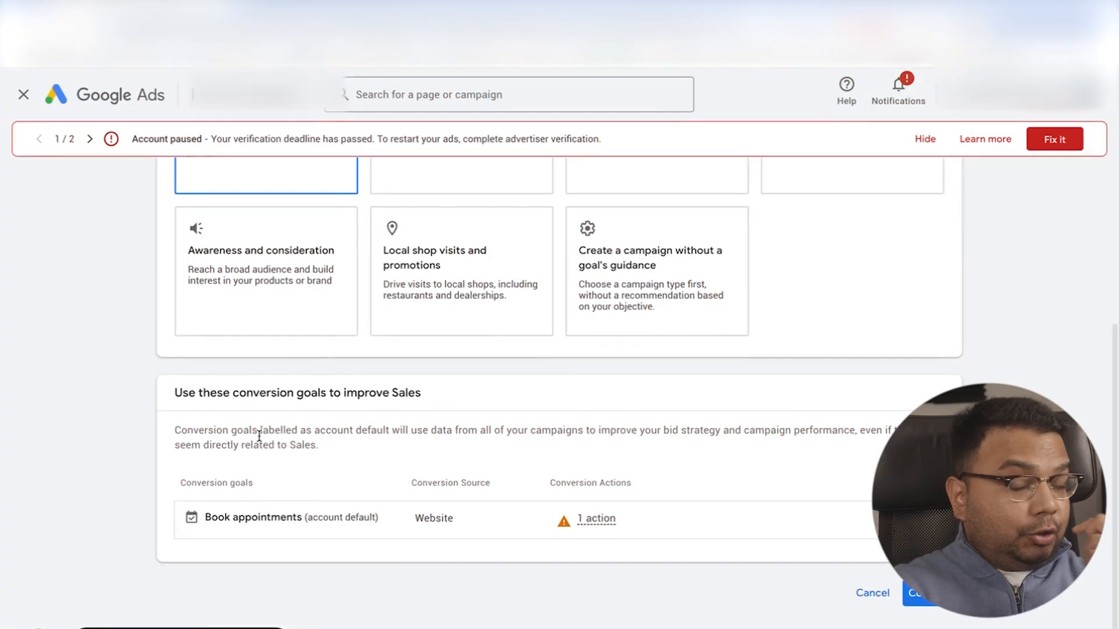
pyautogui.scroll(1, 274, 436)
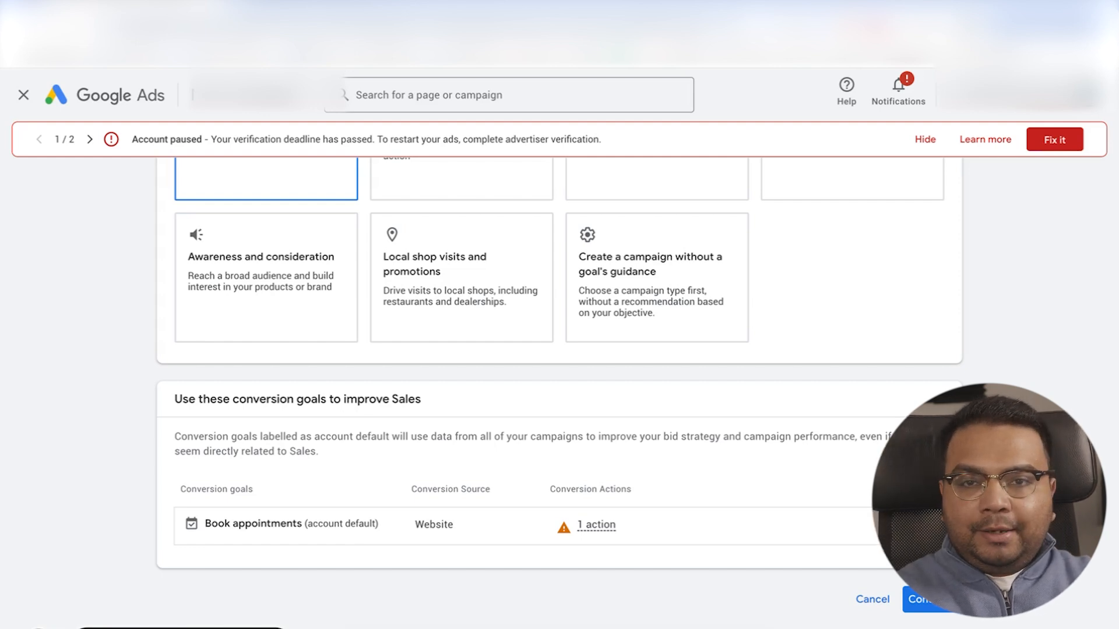
pyautogui.scroll(-1, 560, 373)
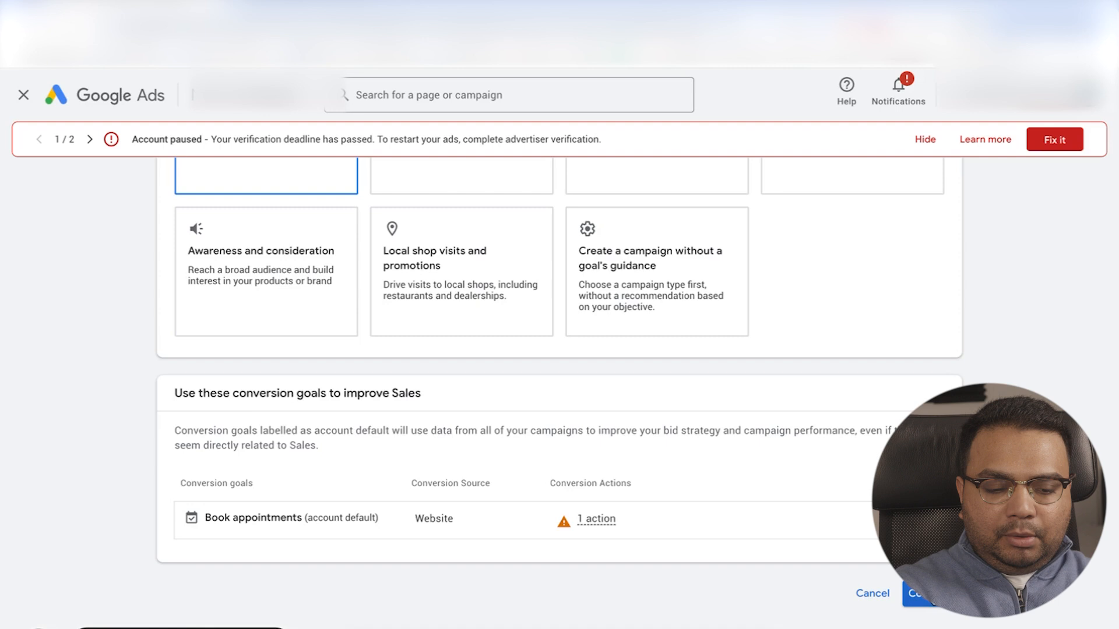
# Choose Search as the campaign type.
pyautogui.scroll(-6, 522, 410)
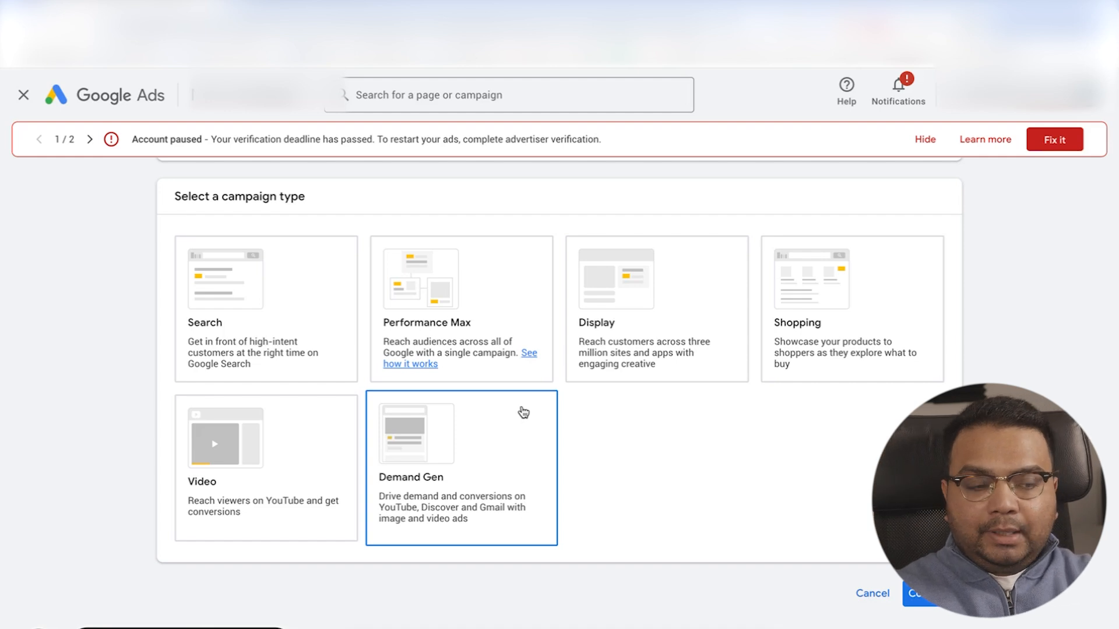
pyautogui.click(194, 303)
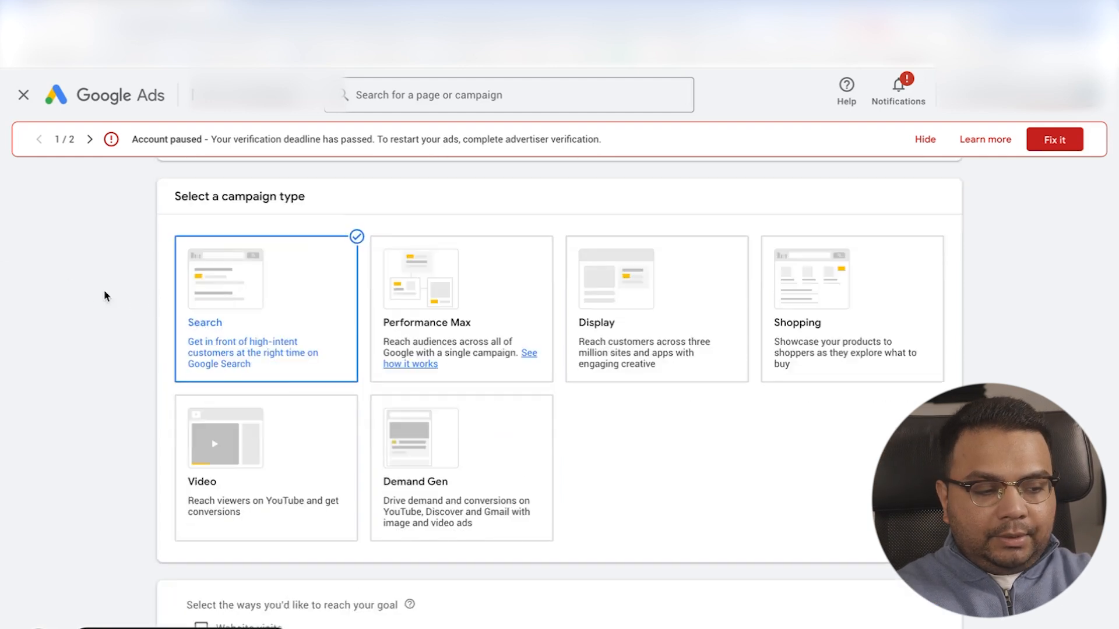
pyautogui.scroll(-3, 104, 291)
pyautogui.scroll(3, 116, 299)
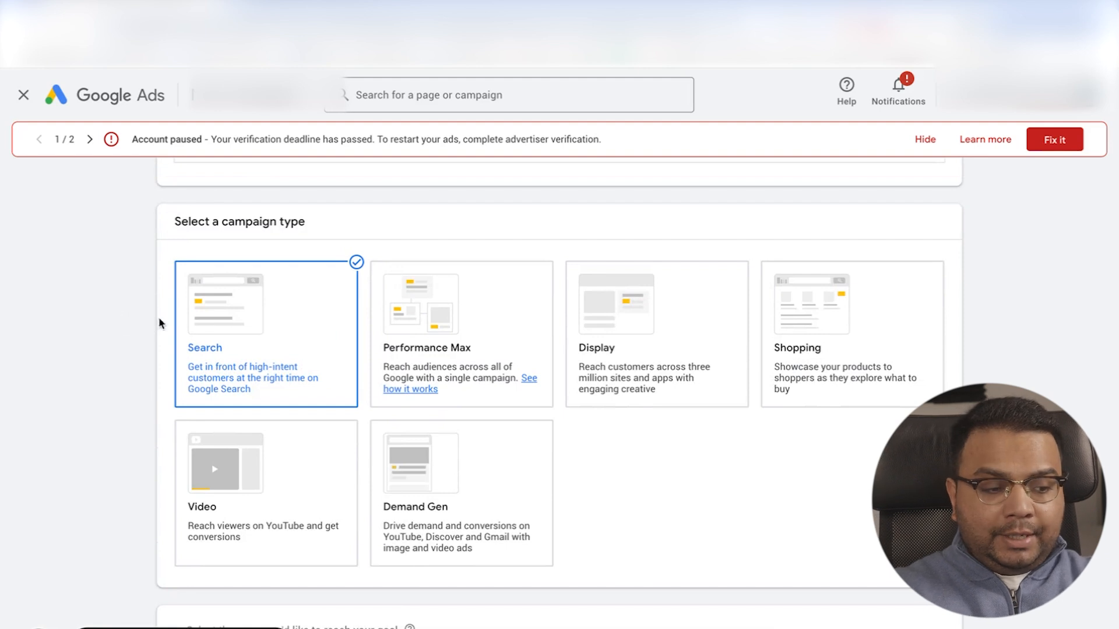
pyautogui.scroll(-1, 117, 324)
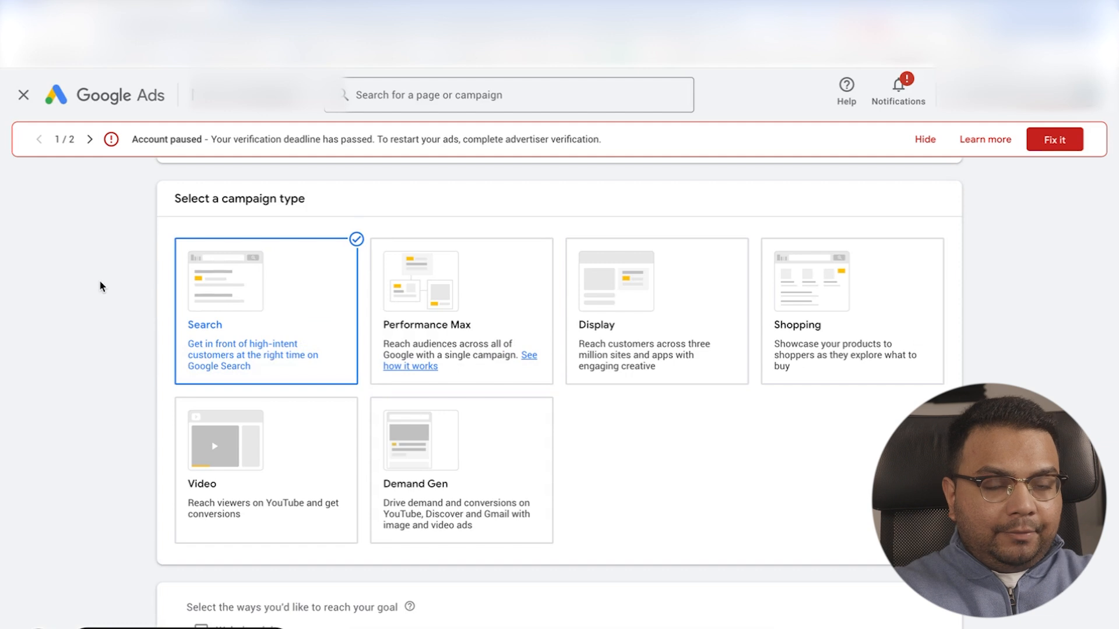
pyautogui.click(232, 318)
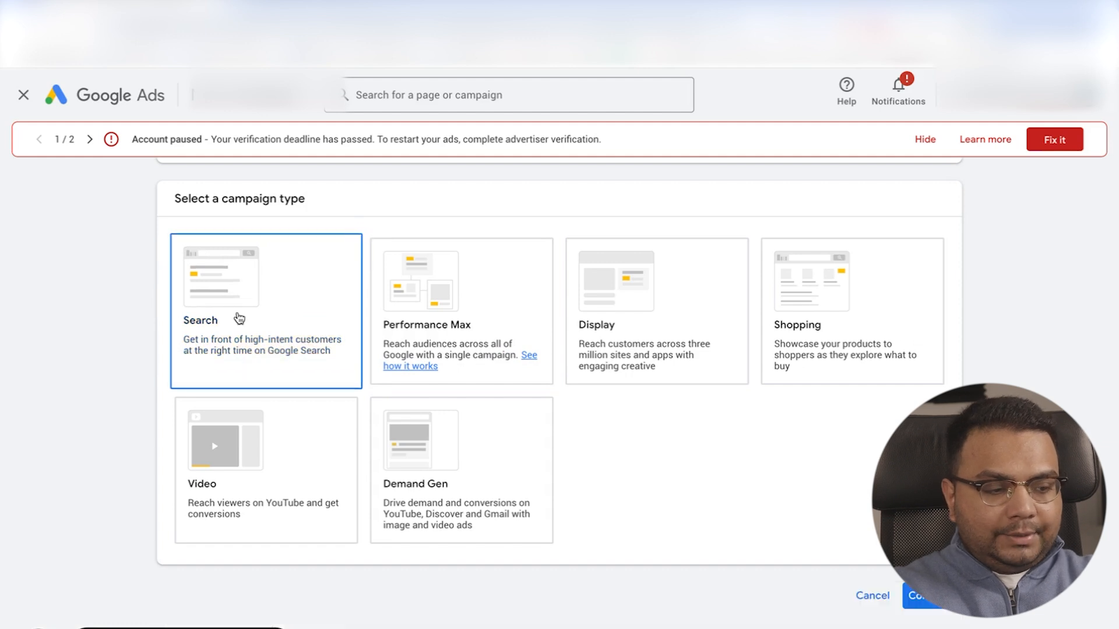
pyautogui.click(261, 328)
pyautogui.scroll(-3, 259, 326)
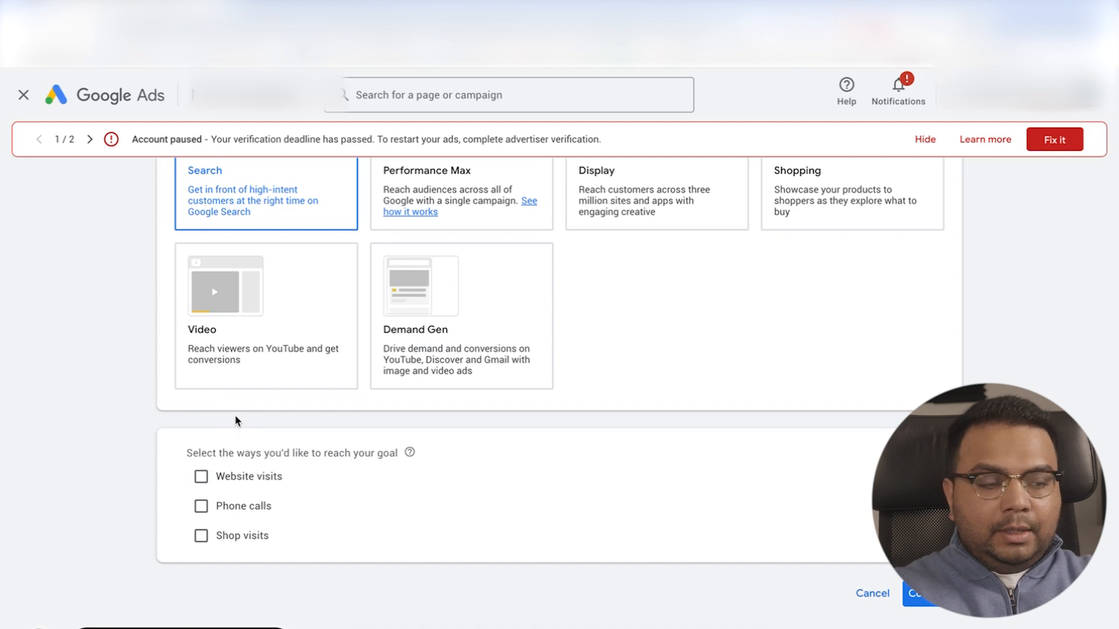
# Select Website visits as the way to reach the goal and enter the business's website.
pyautogui.scroll(1, 232, 421)
pyautogui.scroll(-1, 263, 513)
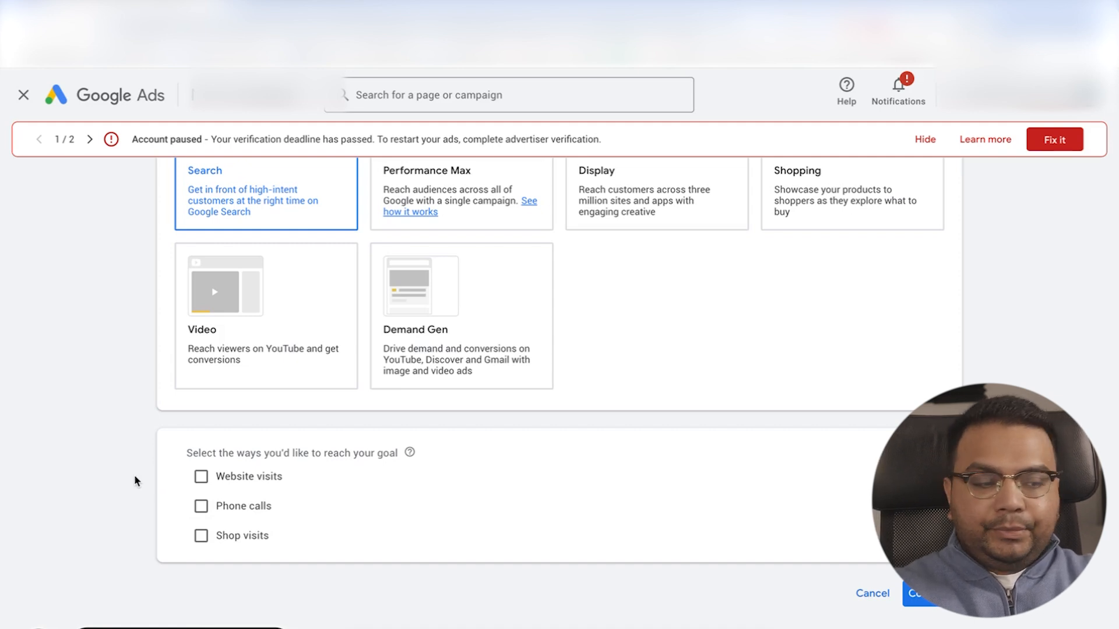
pyautogui.click(201, 478)
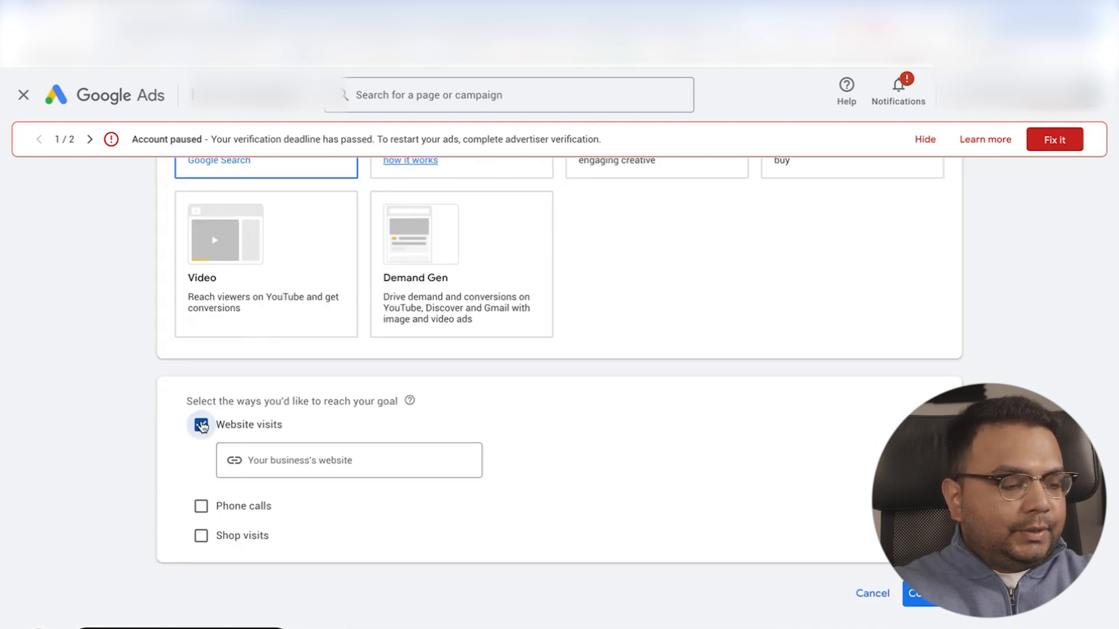
pyautogui.click(221, 459)
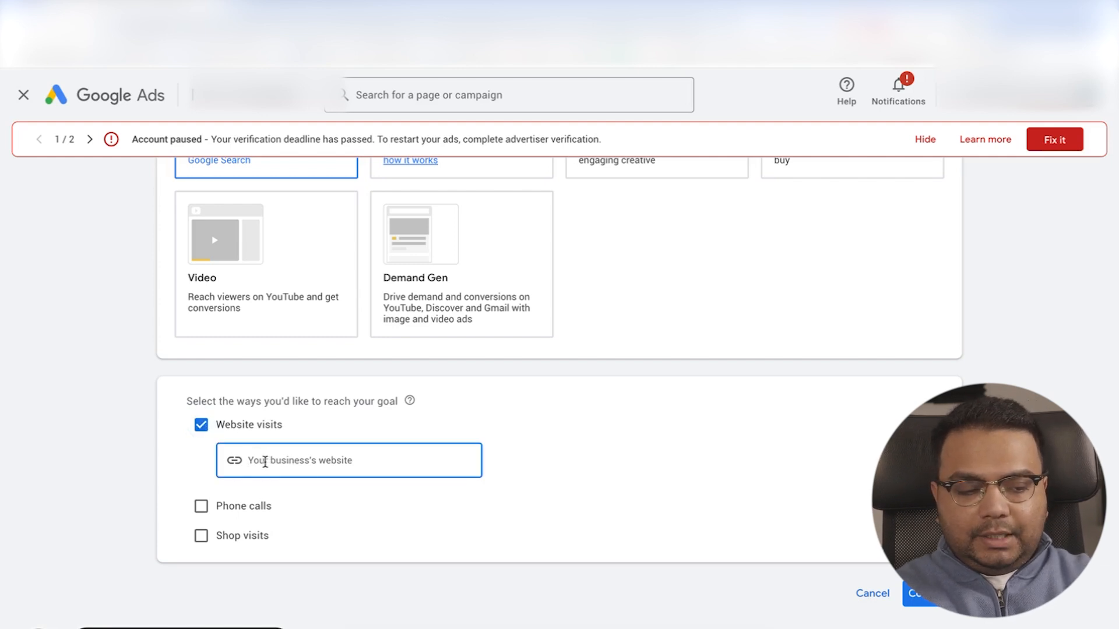
pyautogui.scroll(3, 287, 155)
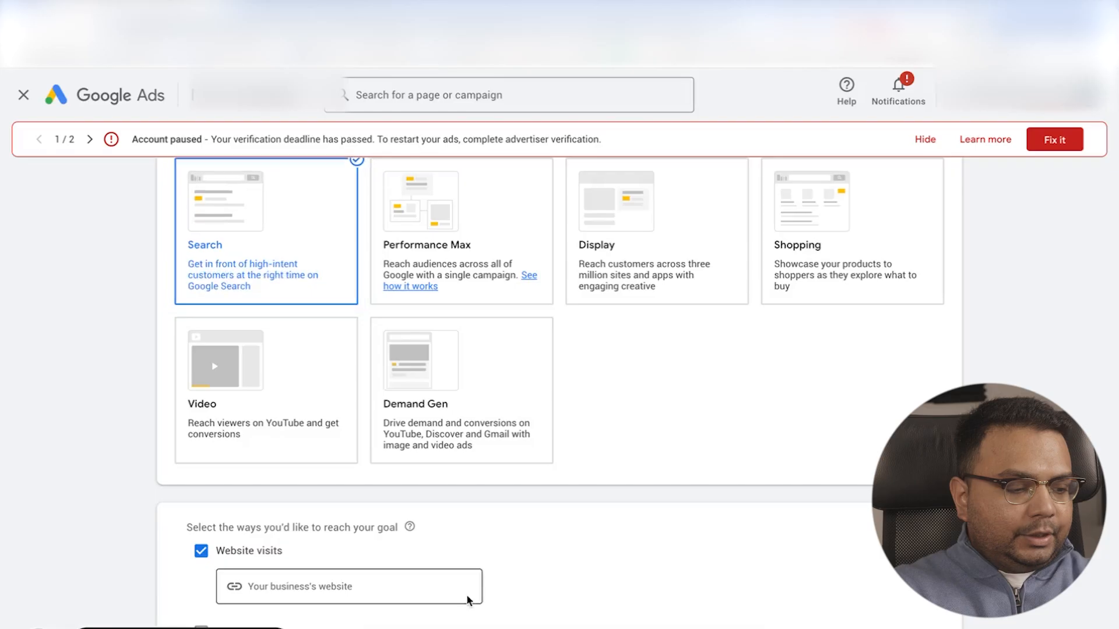
pyautogui.scroll(-2, 347, 580)
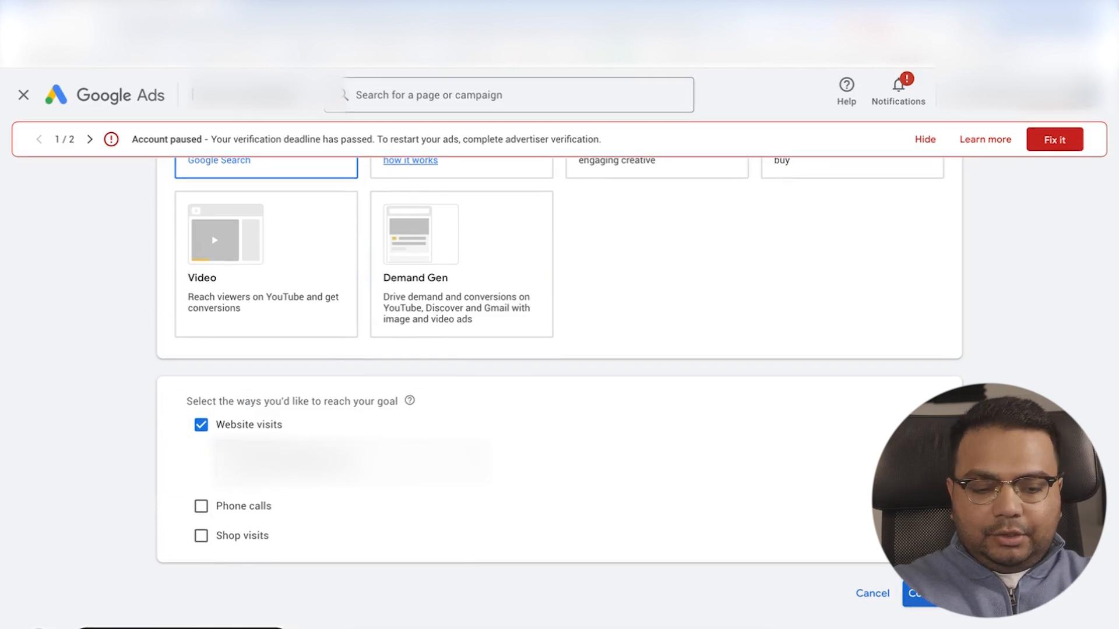
# Name the campaign "Search - Non Brand - All Products - USA - Max Convs Value".
pyautogui.scroll(-3, 299, 492)
pyautogui.click(300, 496)
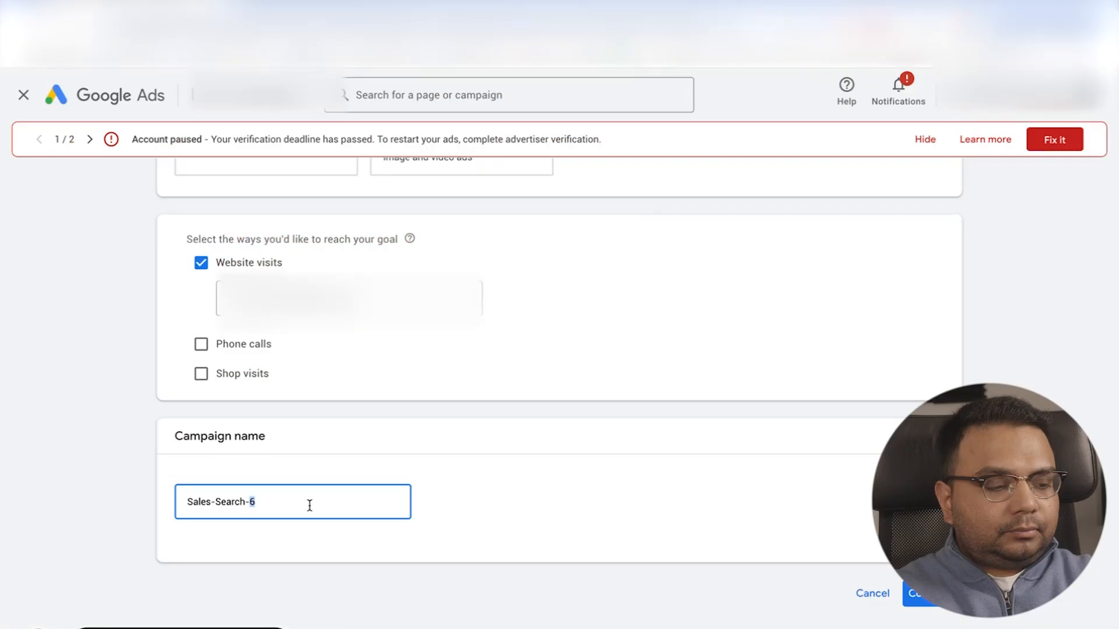
pyautogui.hotkey('ctrl', 'a')
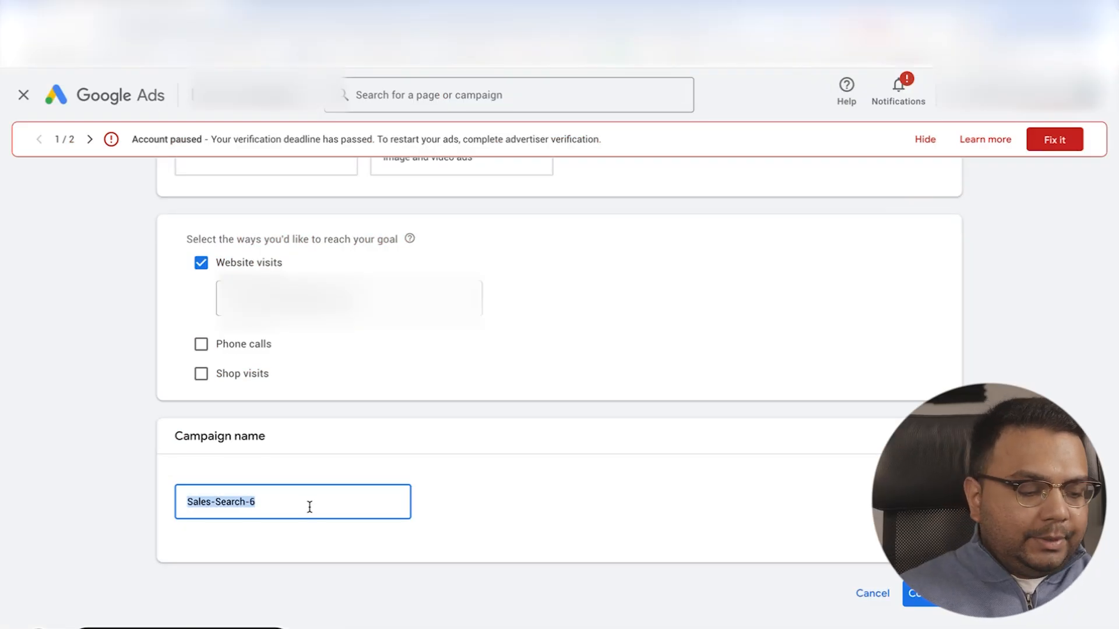
pyautogui.write('Sea')
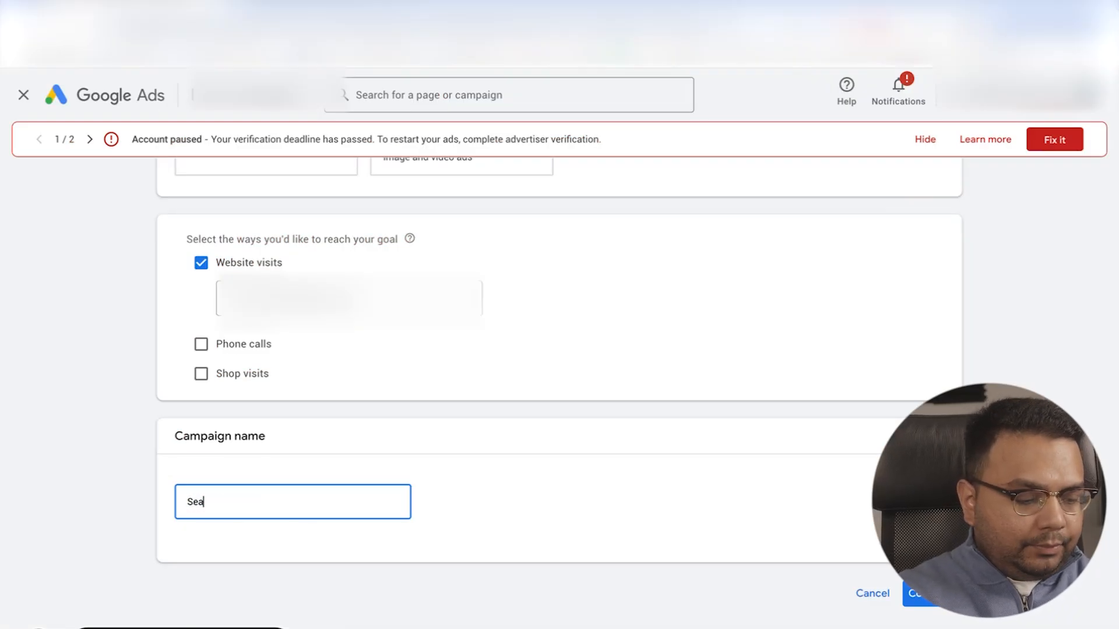
pyautogui.write('rch - Non')
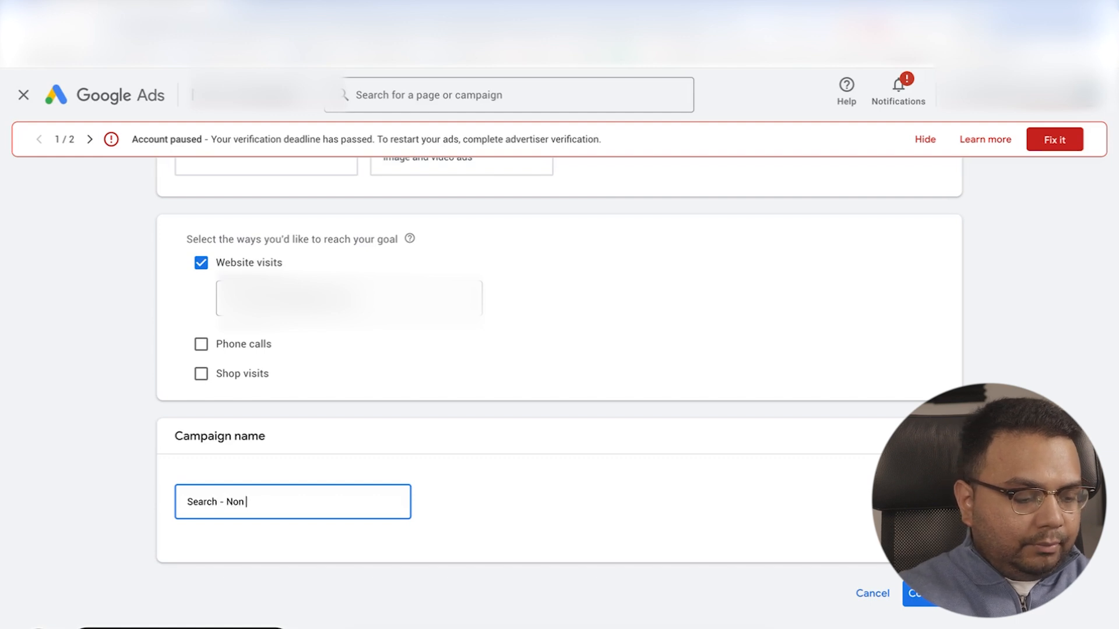
pyautogui.write(' Brand - All')
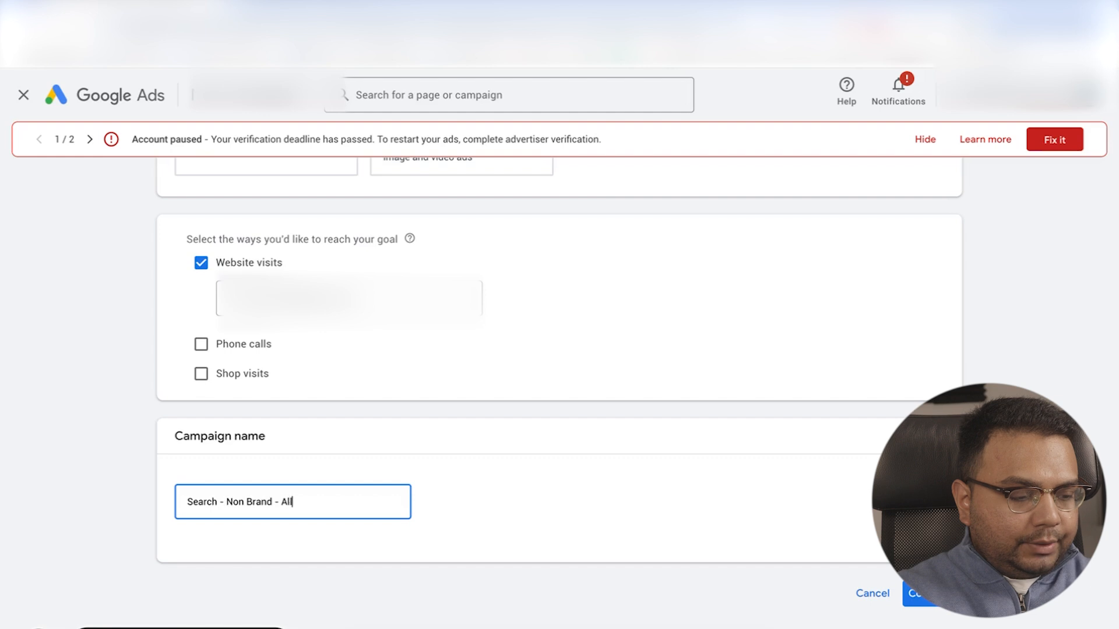
pyautogui.write(' Products')
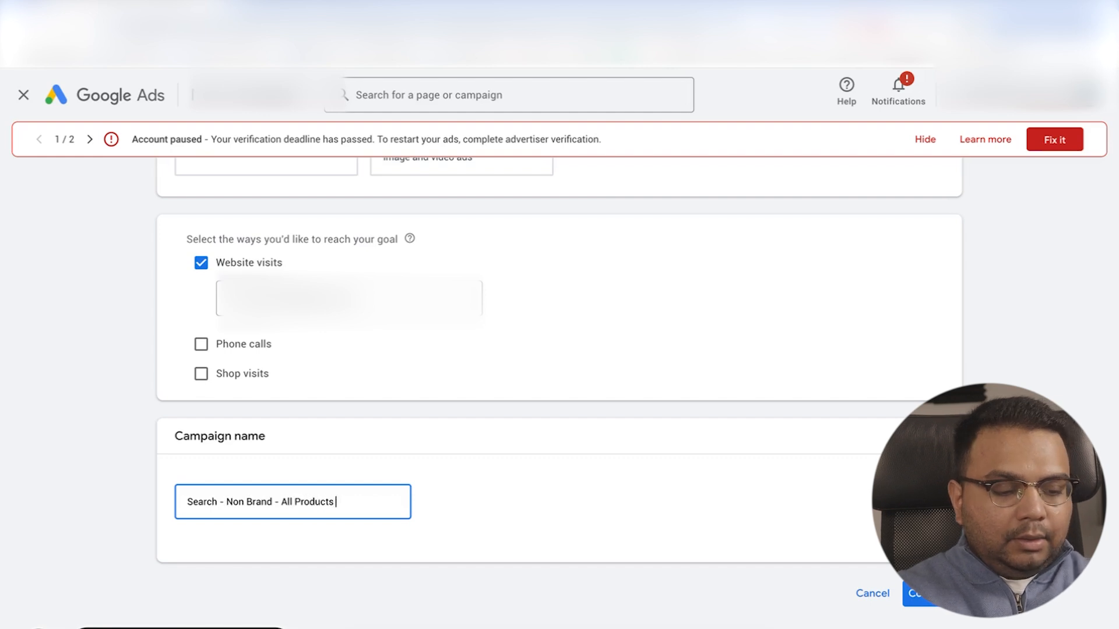
pyautogui.write(' - ISA')
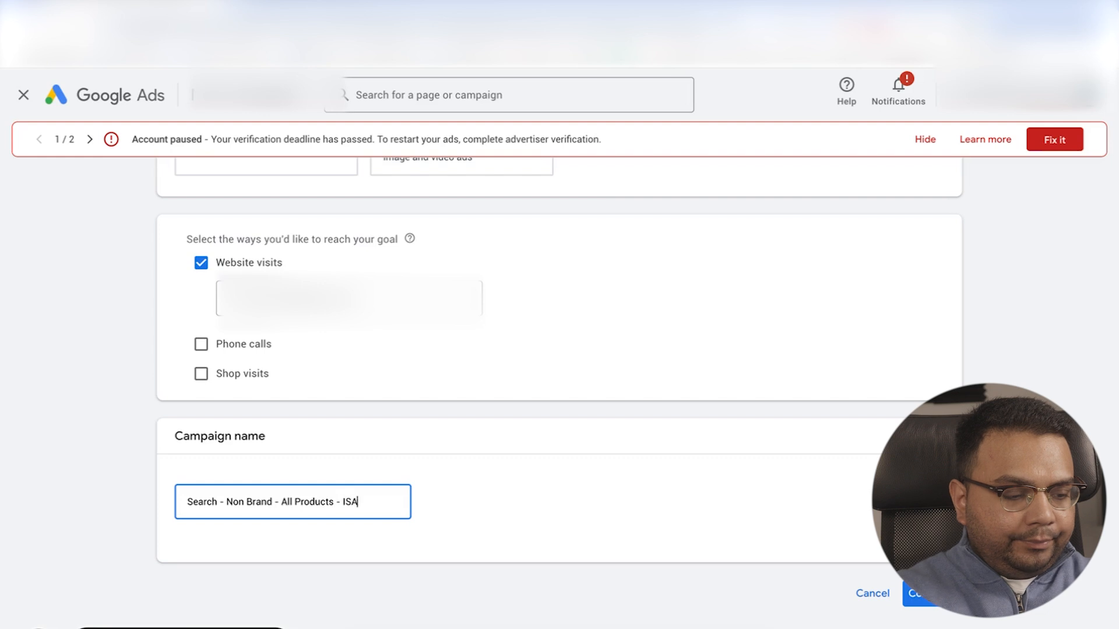
pyautogui.press('BackSpace')
pyautogui.press('BackSpace')
pyautogui.press('BackSpace')
pyautogui.write('USA')
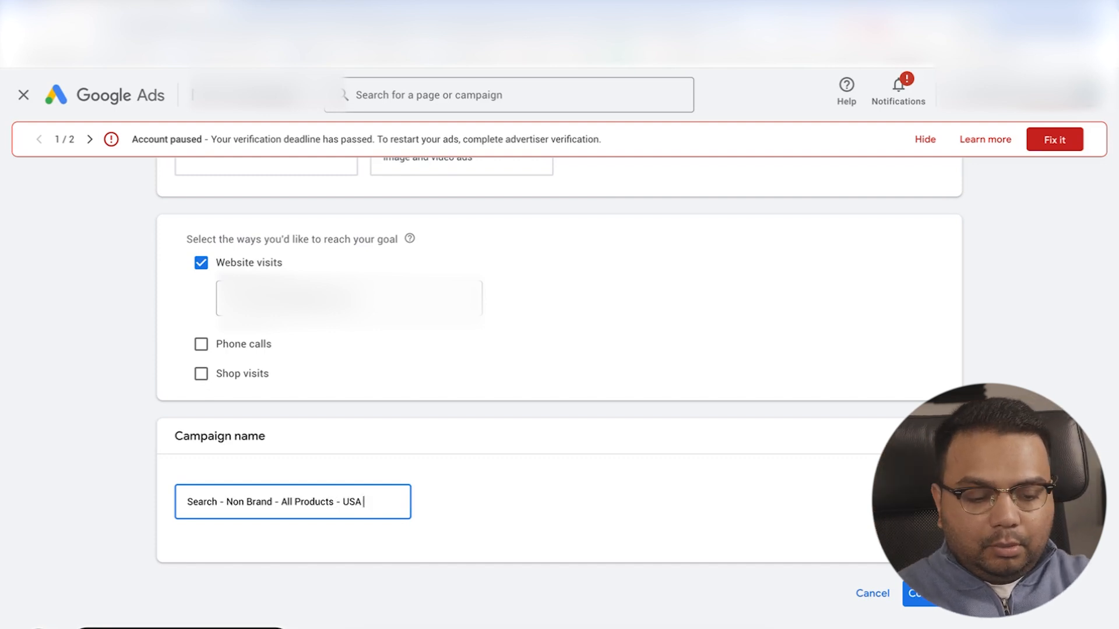
pyautogui.write('- Max Convs')
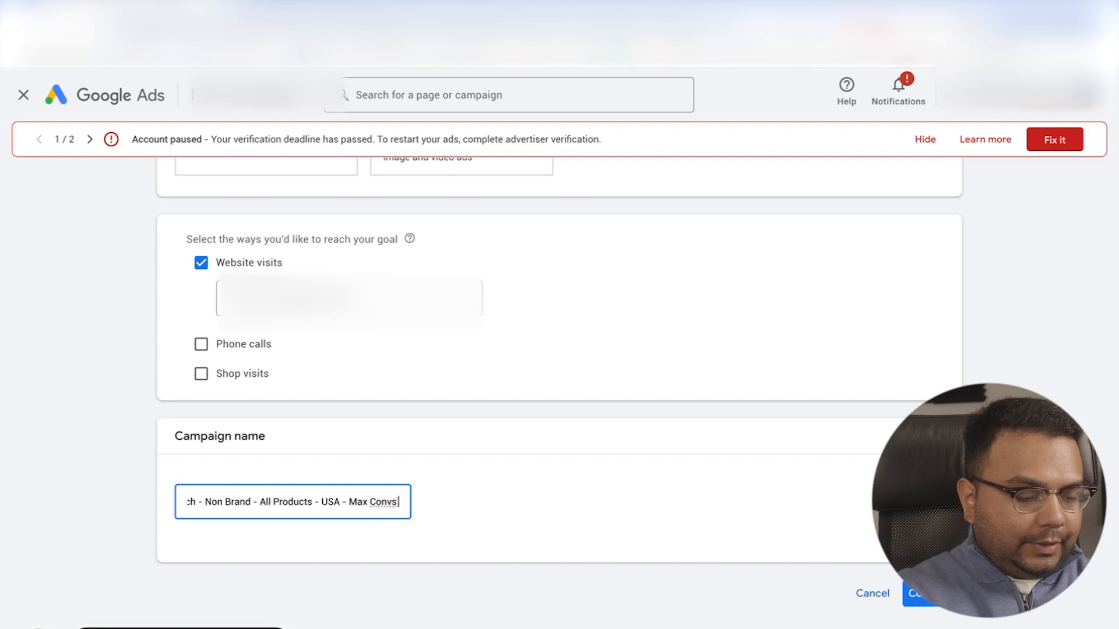
pyautogui.write(' Value')
pyautogui.scroll(1, 297, 534)
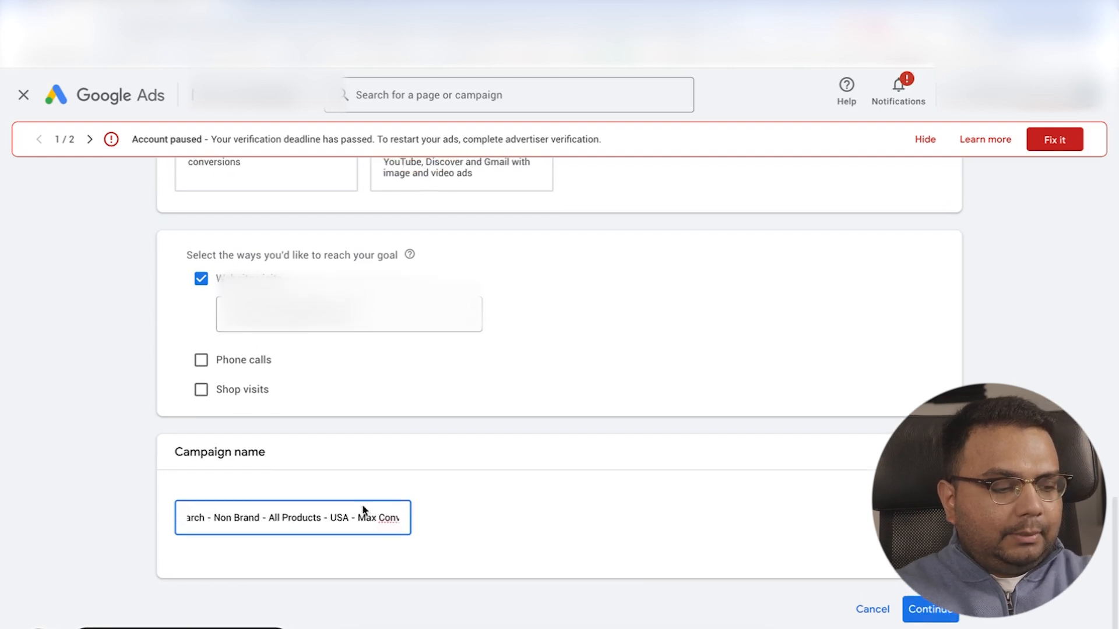
pyautogui.moveTo(232, 518); pyautogui.dragTo(180, 520)
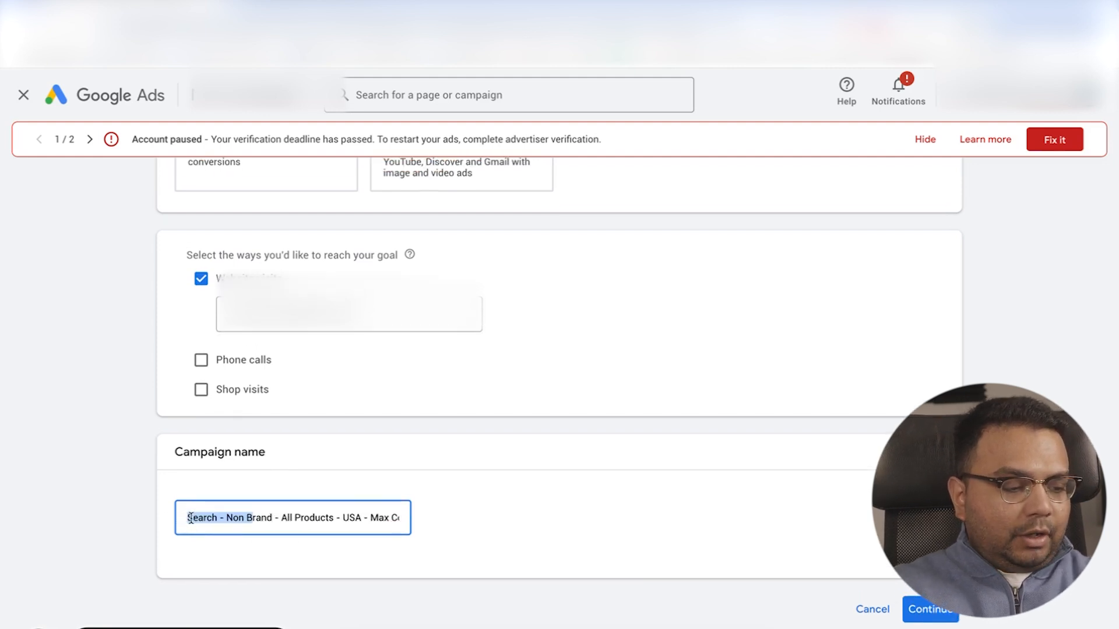
pyautogui.click(201, 518)
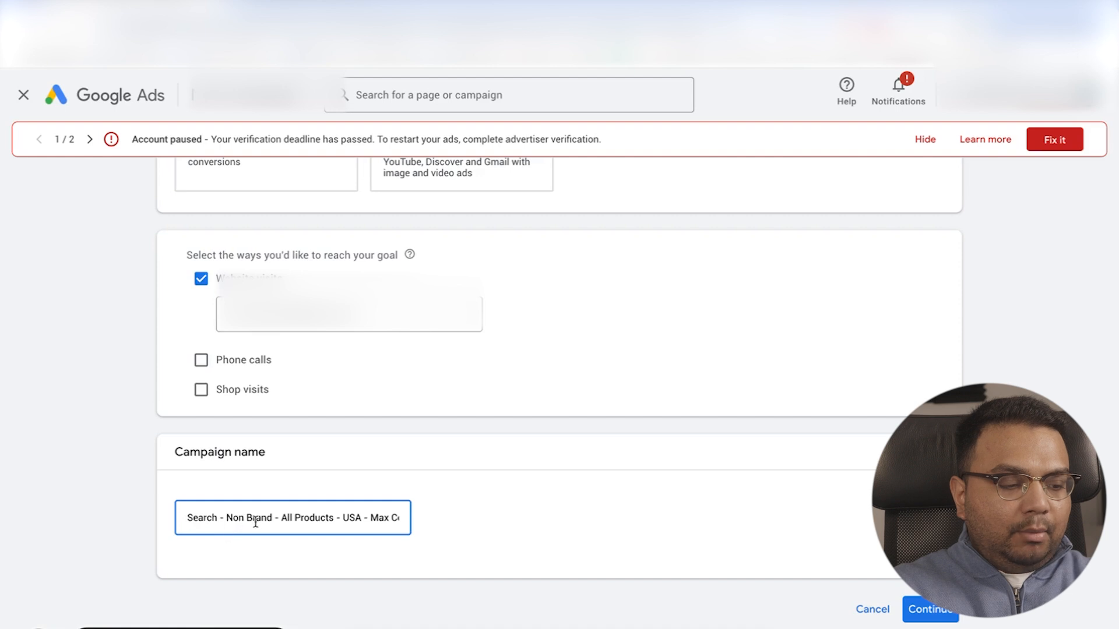
pyautogui.moveTo(282, 518); pyautogui.dragTo(413, 522)
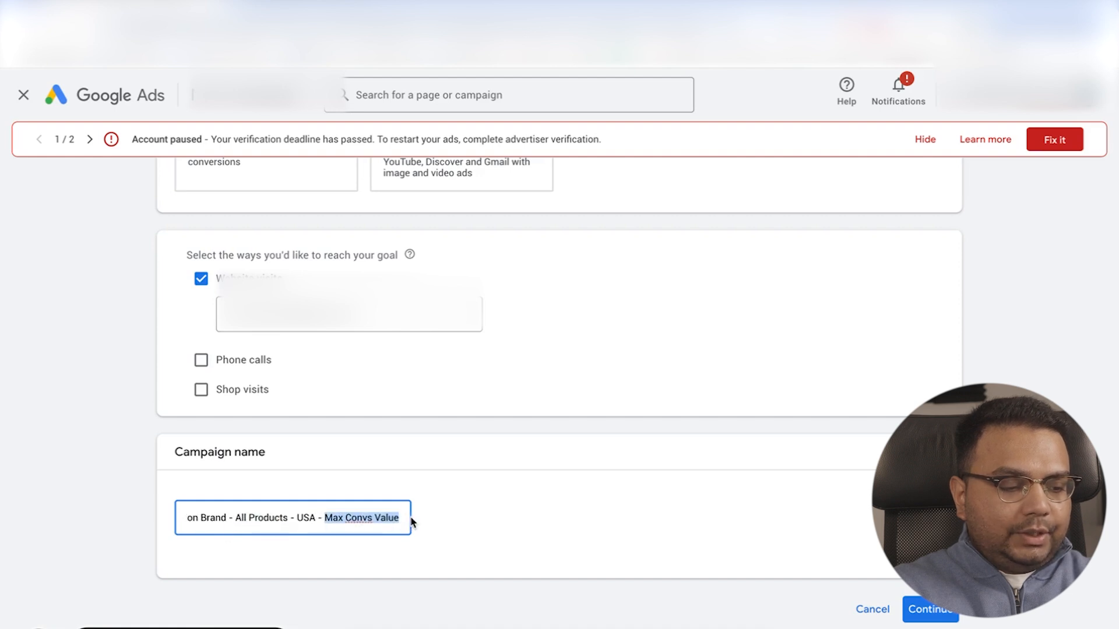
# Accept the campaign name and continue by starting a new campaign instead of finishing the saved Search-1 draft.
pyautogui.click(492, 532)
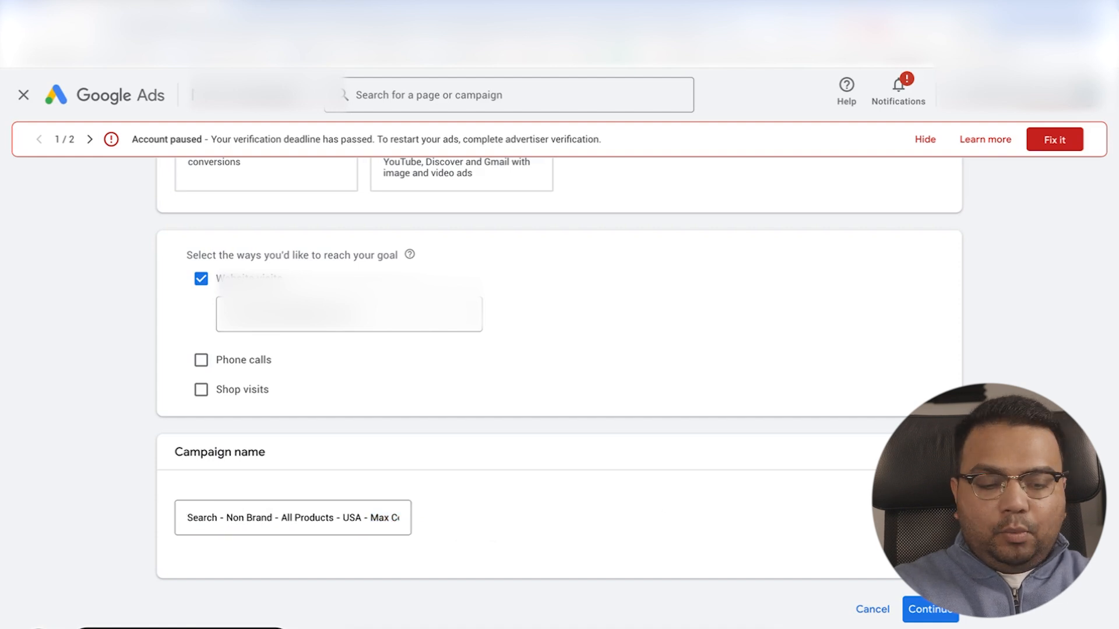
pyautogui.click(953, 610)
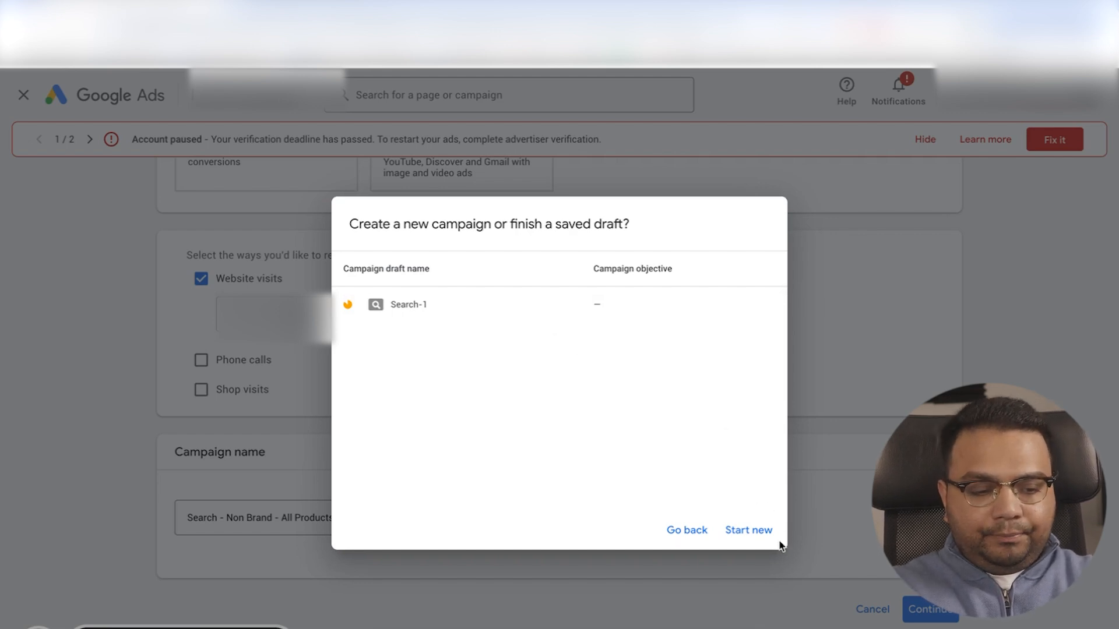
pyautogui.click(762, 531)
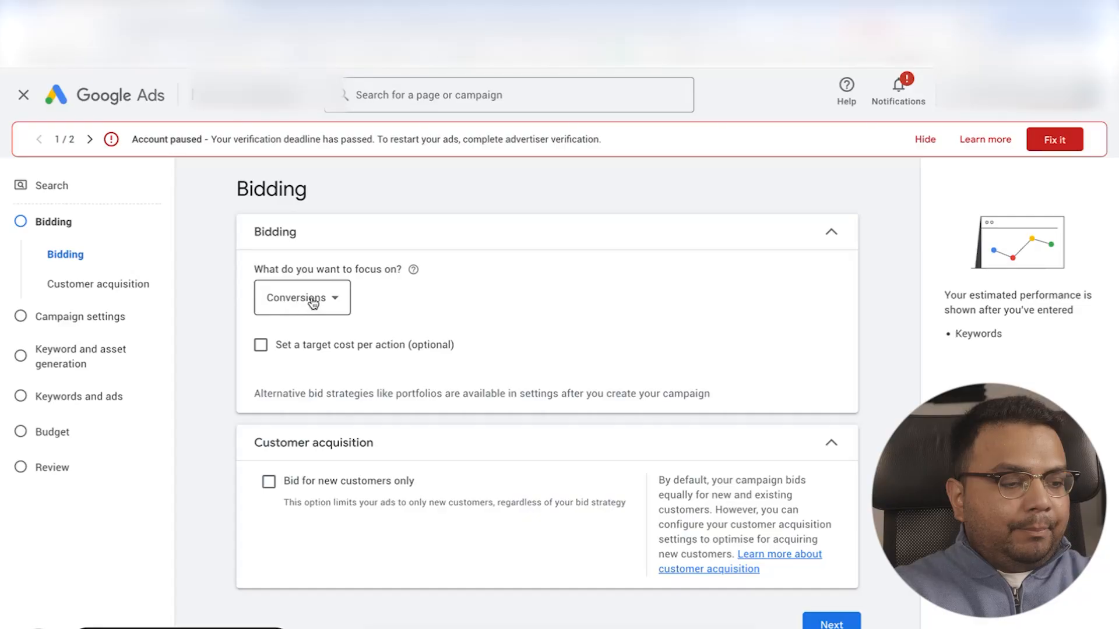
# Set the bidding focus to Conversion value without a target return on ad spend.
pyautogui.click(310, 294)
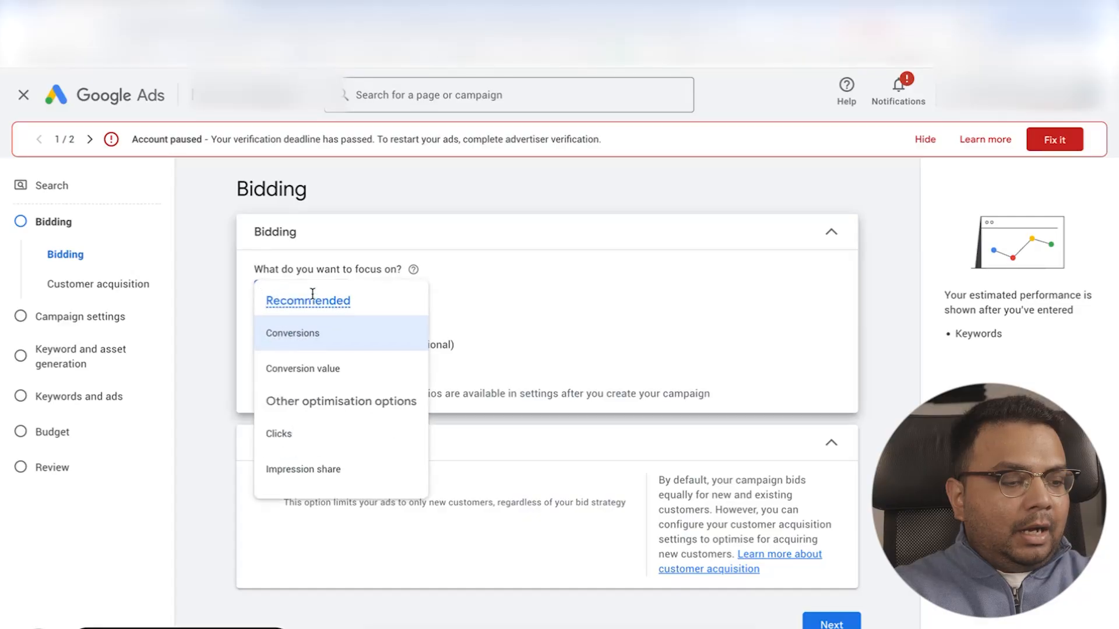
pyautogui.click(291, 369)
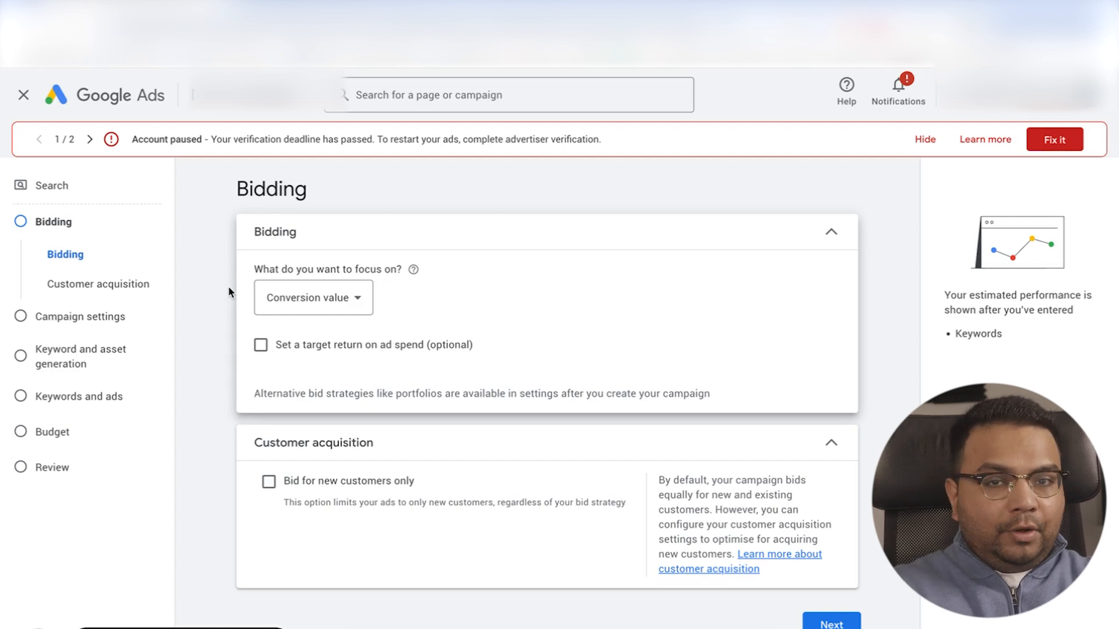
pyautogui.click(317, 308)
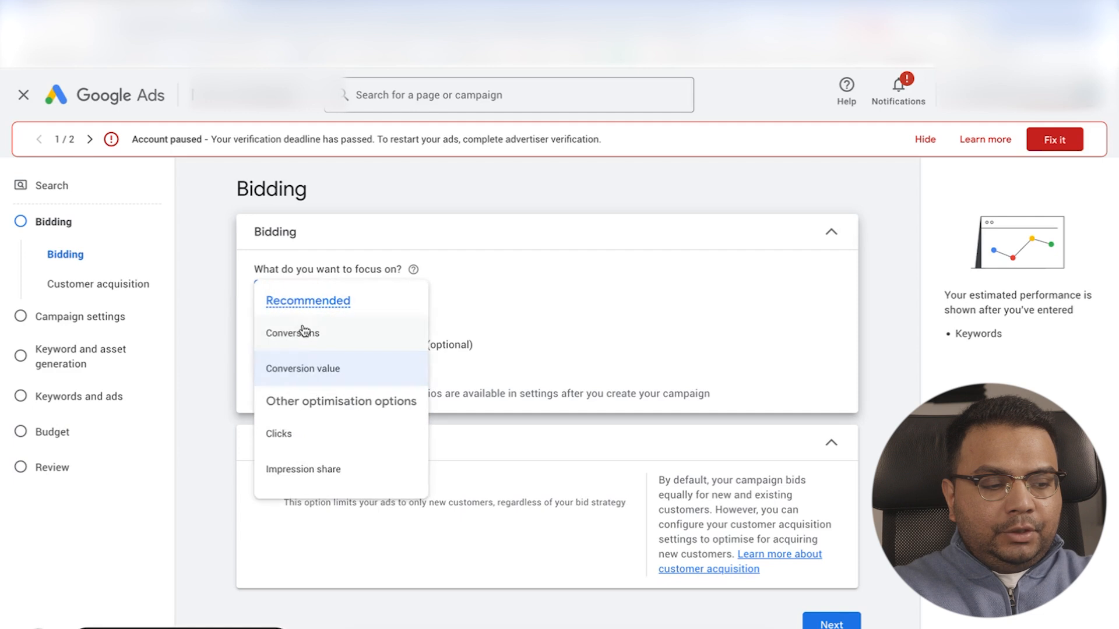
pyautogui.click(272, 328)
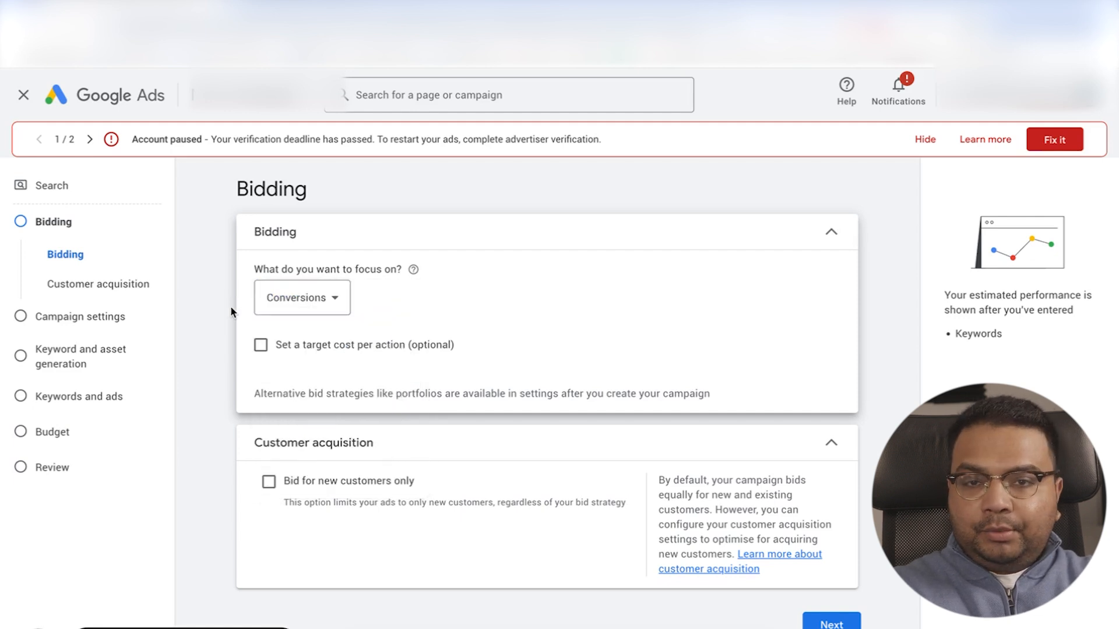
pyautogui.click(309, 302)
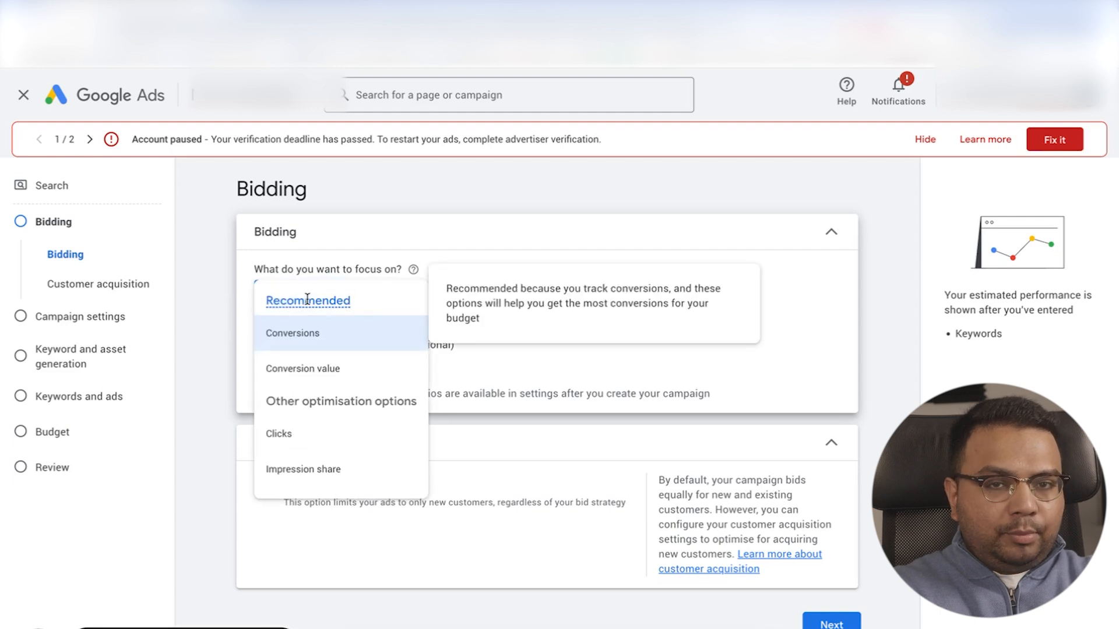
pyautogui.click(307, 369)
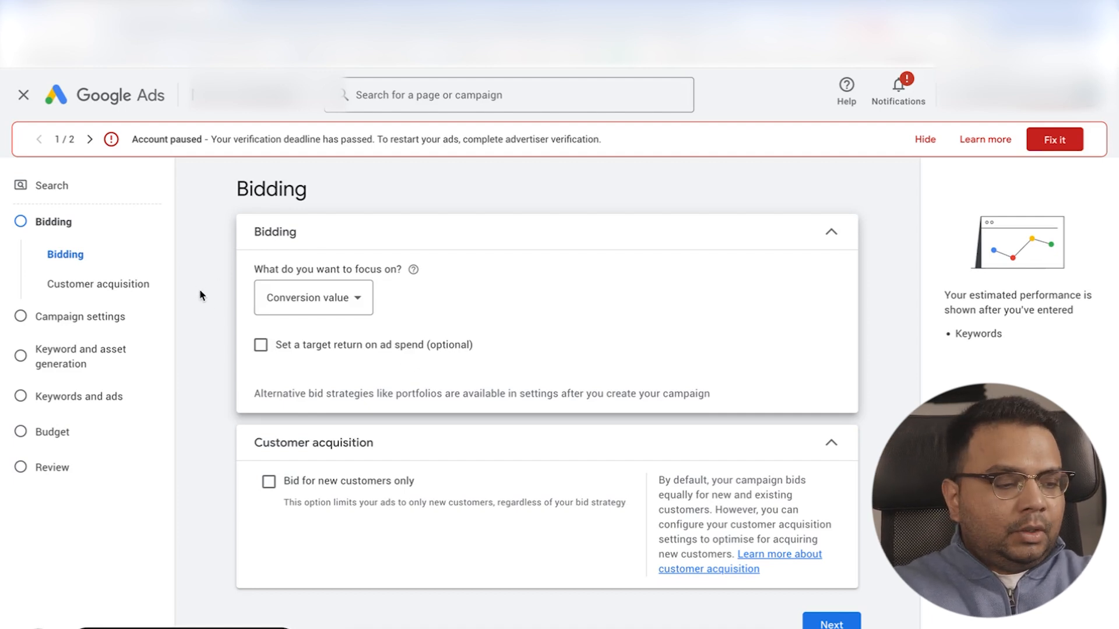
# Review the Customer acquisition section, leave bidding for new customers only off, and continue to the campaign settings.
pyautogui.click(315, 444)
pyautogui.click(313, 446)
pyautogui.click(312, 447)
pyautogui.click(312, 447)
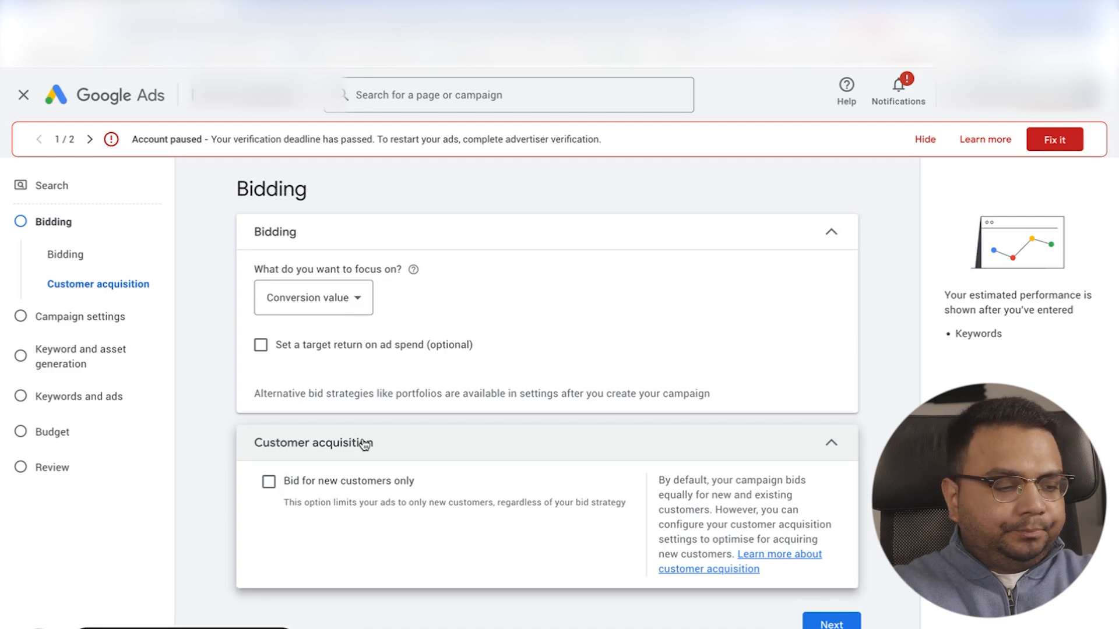
pyautogui.click(834, 623)
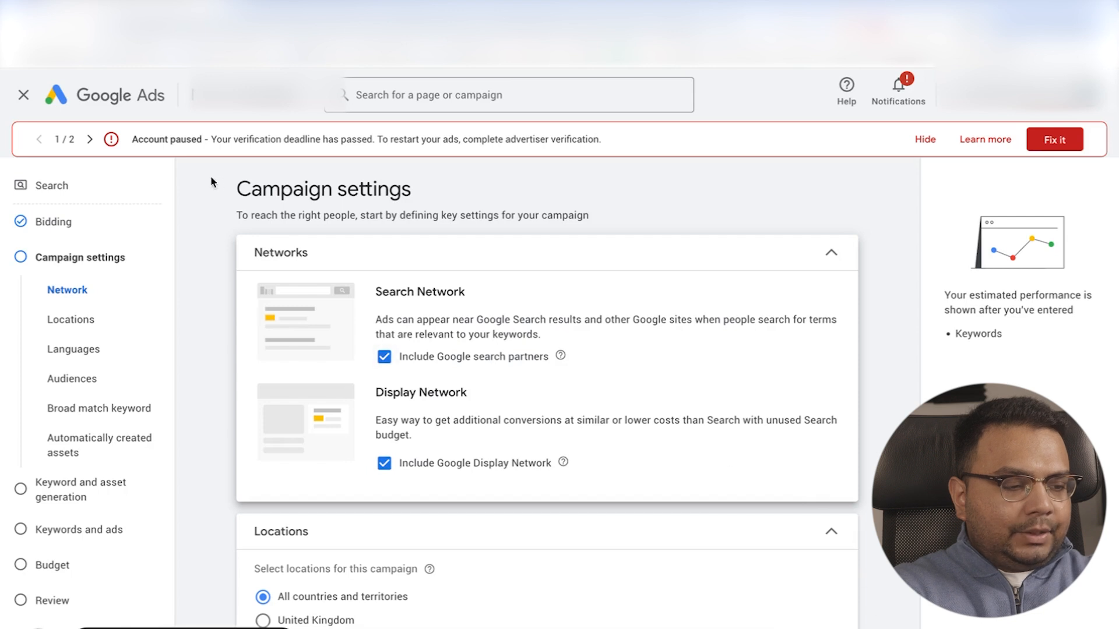
# Exclude Google search partners and the Google Display Network from the campaign's networks.
pyautogui.moveTo(235, 189); pyautogui.dragTo(400, 206)
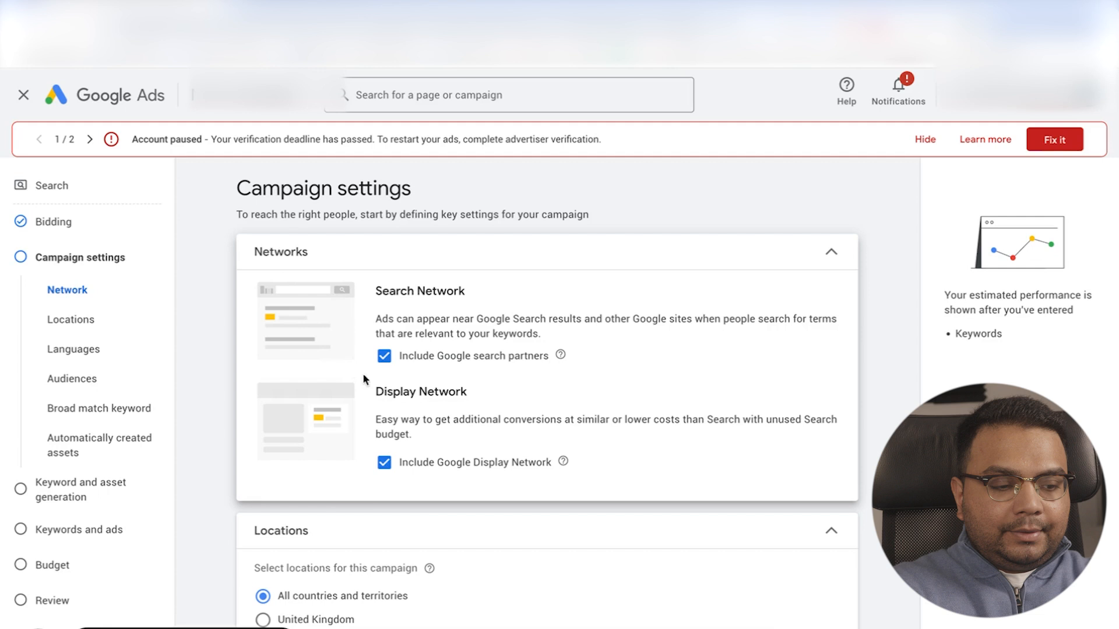
pyautogui.click(384, 357)
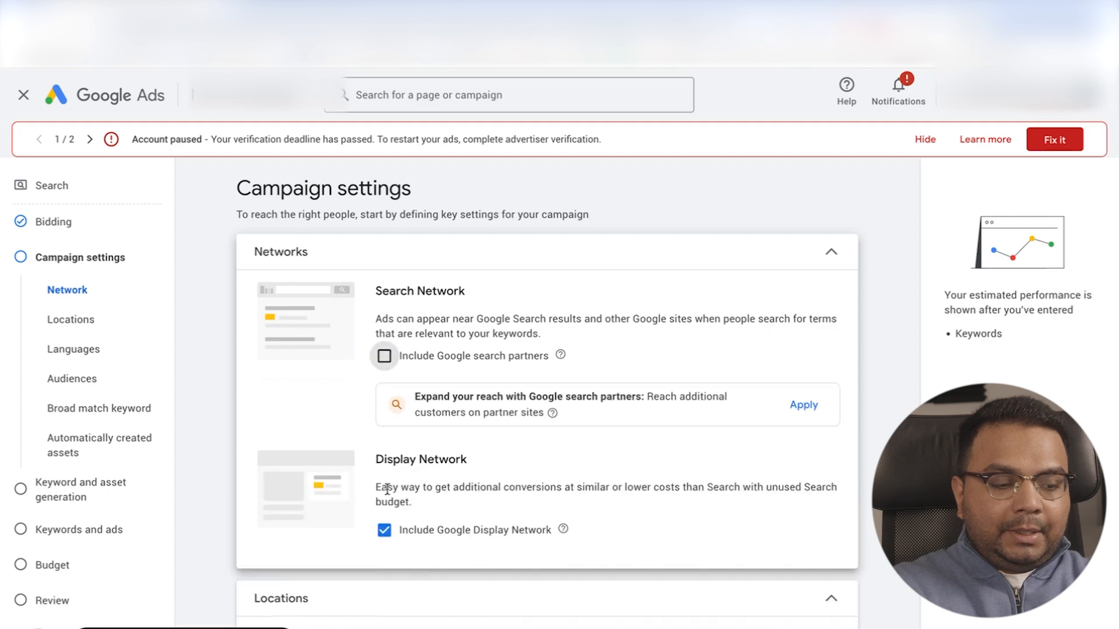
pyautogui.click(384, 530)
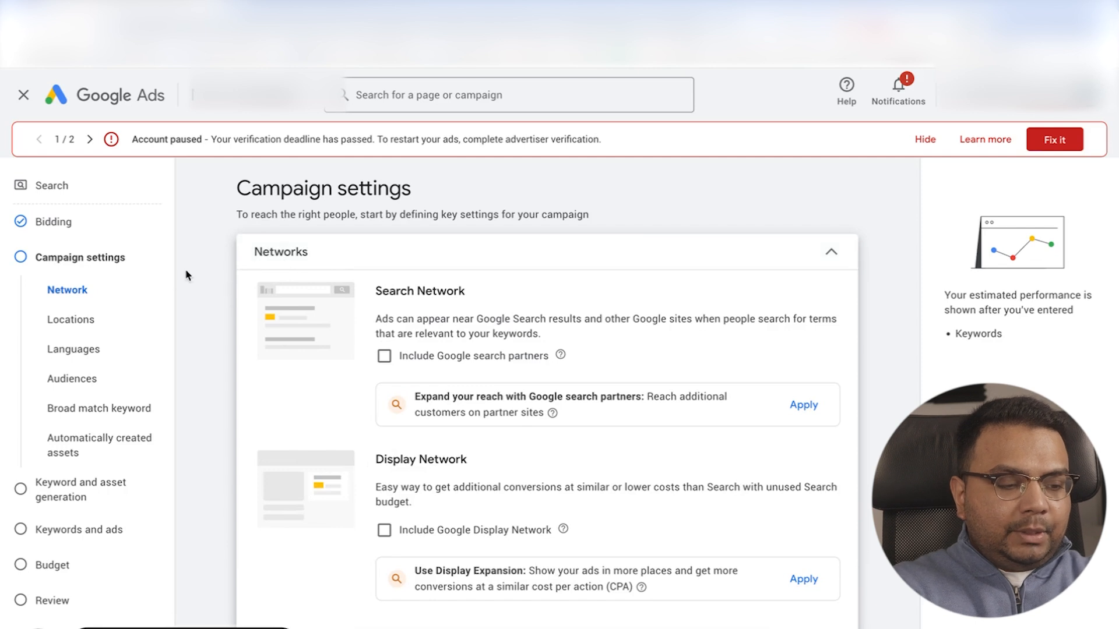
# Limit the campaign's locations to a custom location by including the country United States.
pyautogui.scroll(-1, 179, 284)
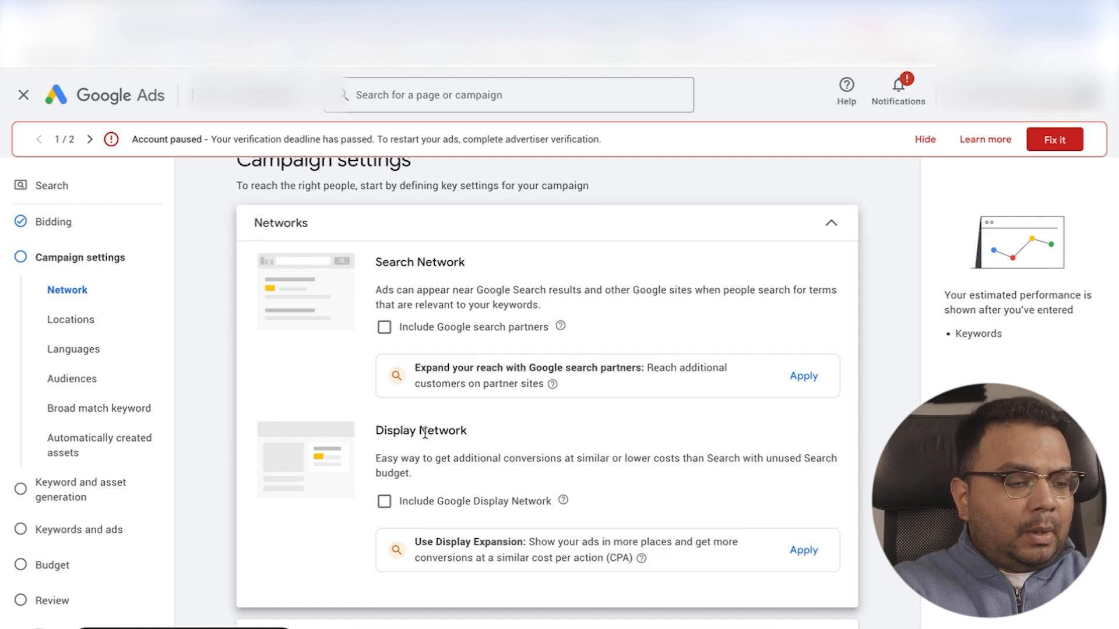
pyautogui.scroll(-1, 425, 436)
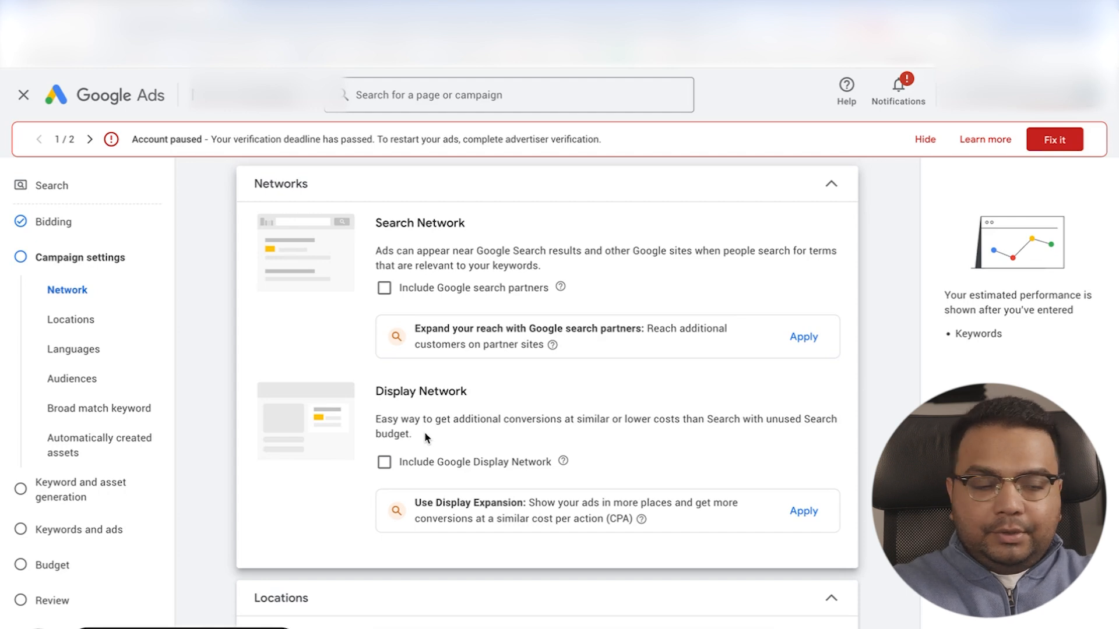
pyautogui.scroll(-2, 207, 373)
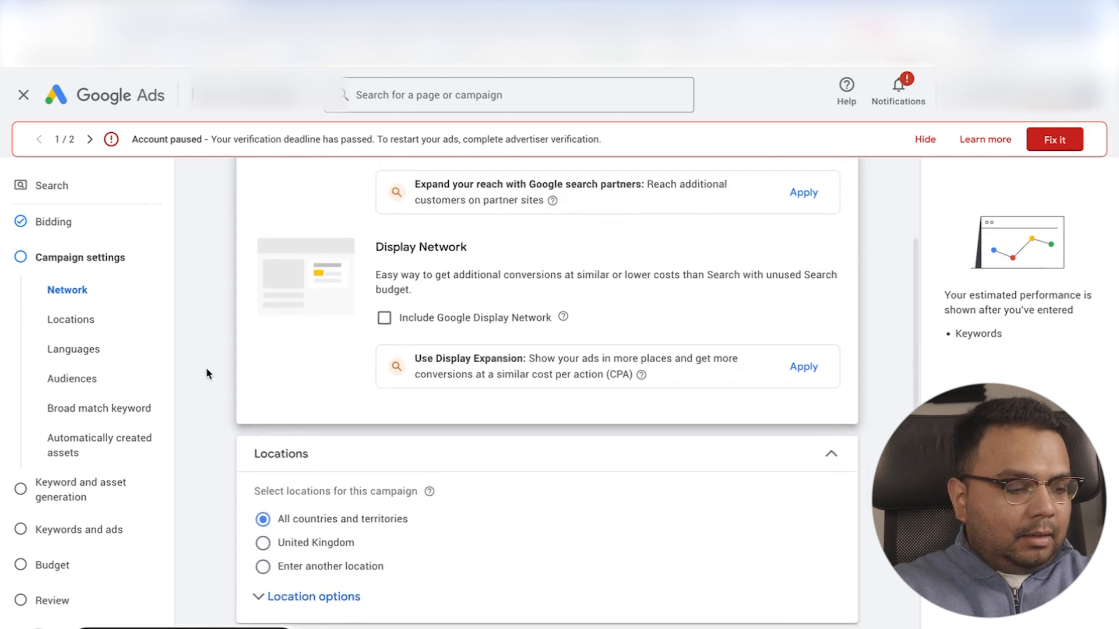
pyautogui.scroll(-3, 206, 367)
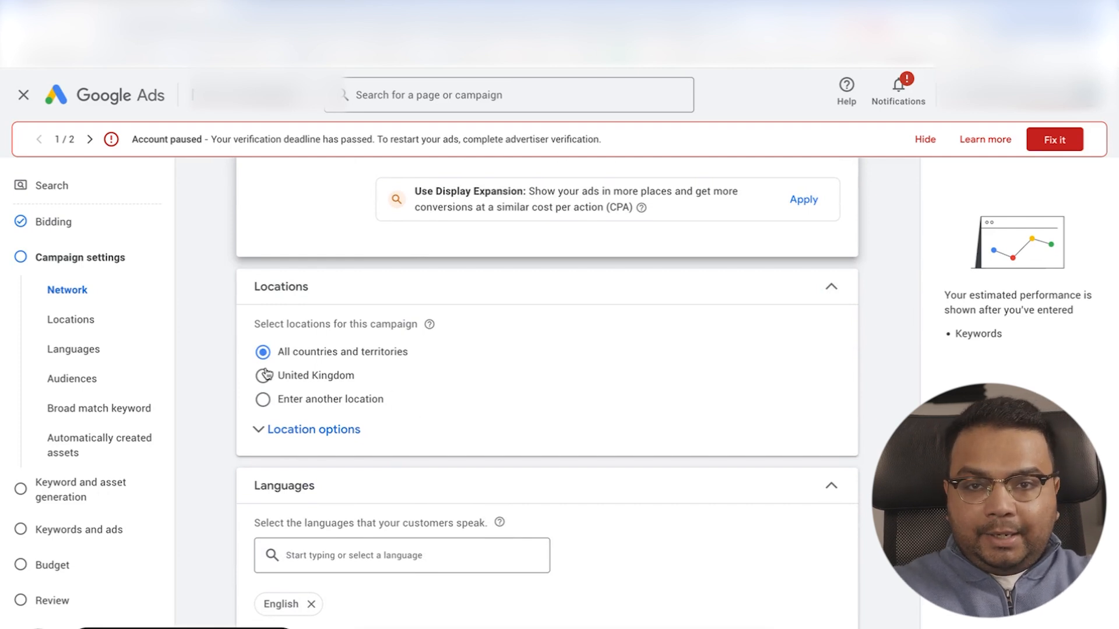
pyautogui.click(336, 436)
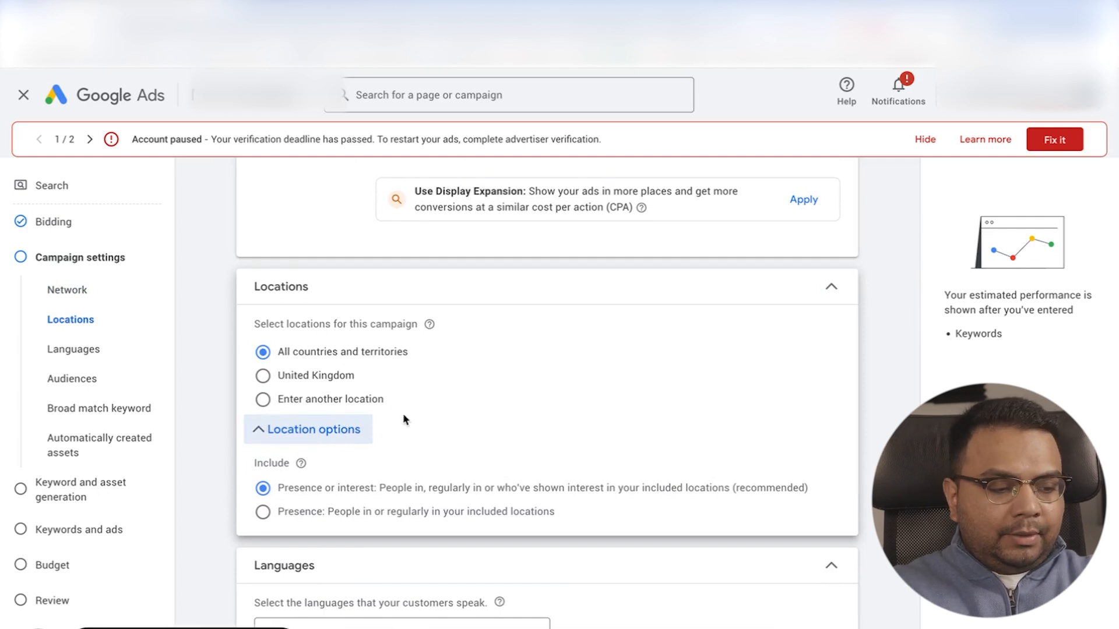
pyautogui.click(249, 426)
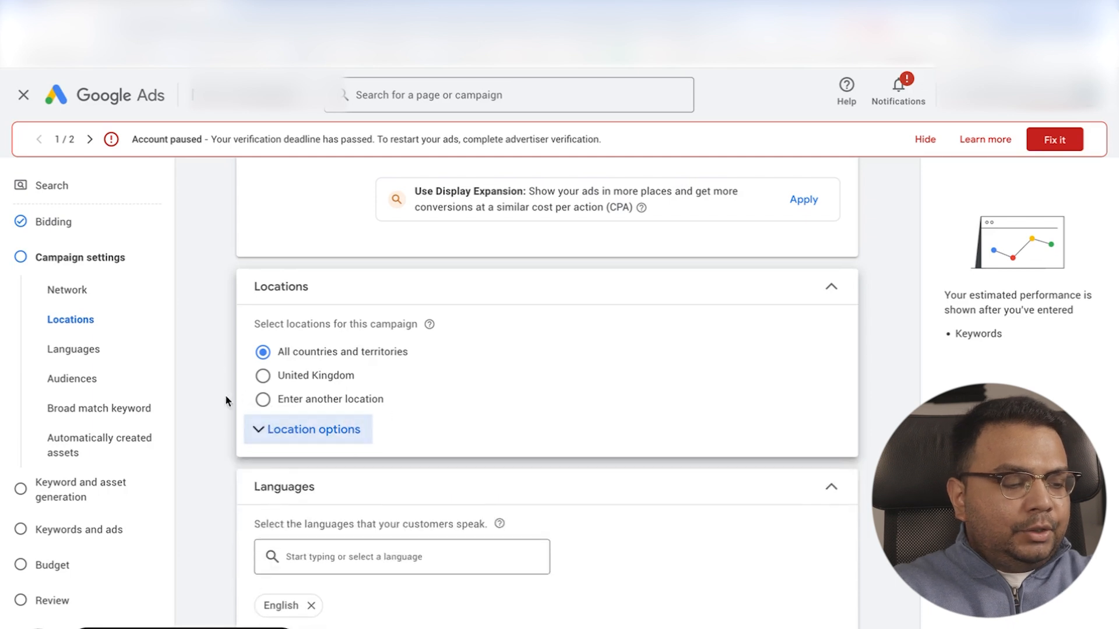
pyautogui.click(263, 399)
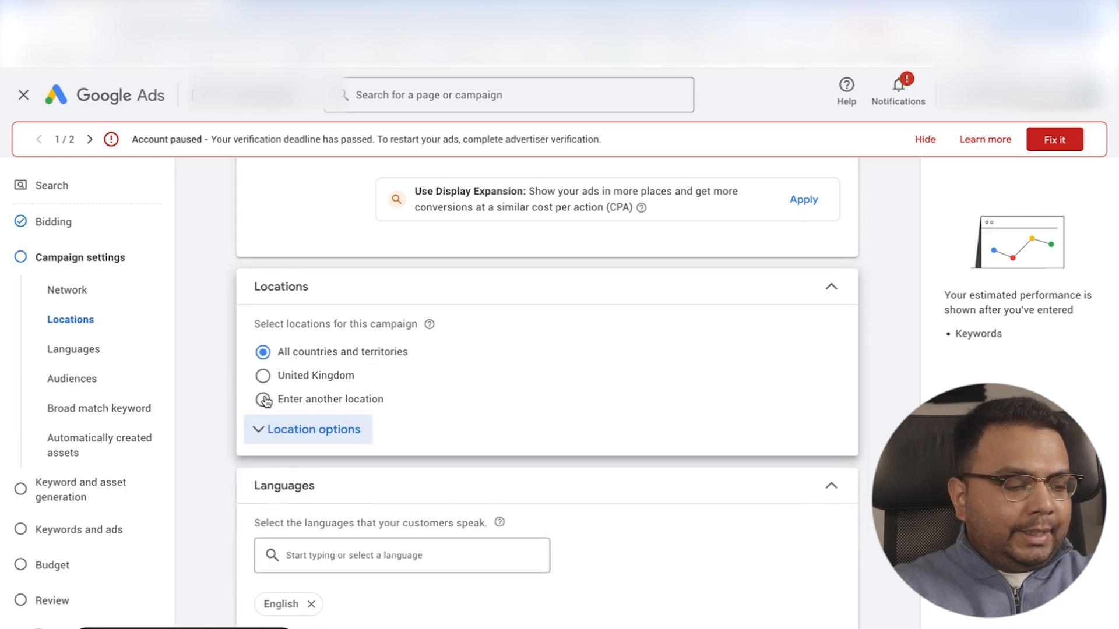
pyautogui.click(342, 440)
pyautogui.write('united states')
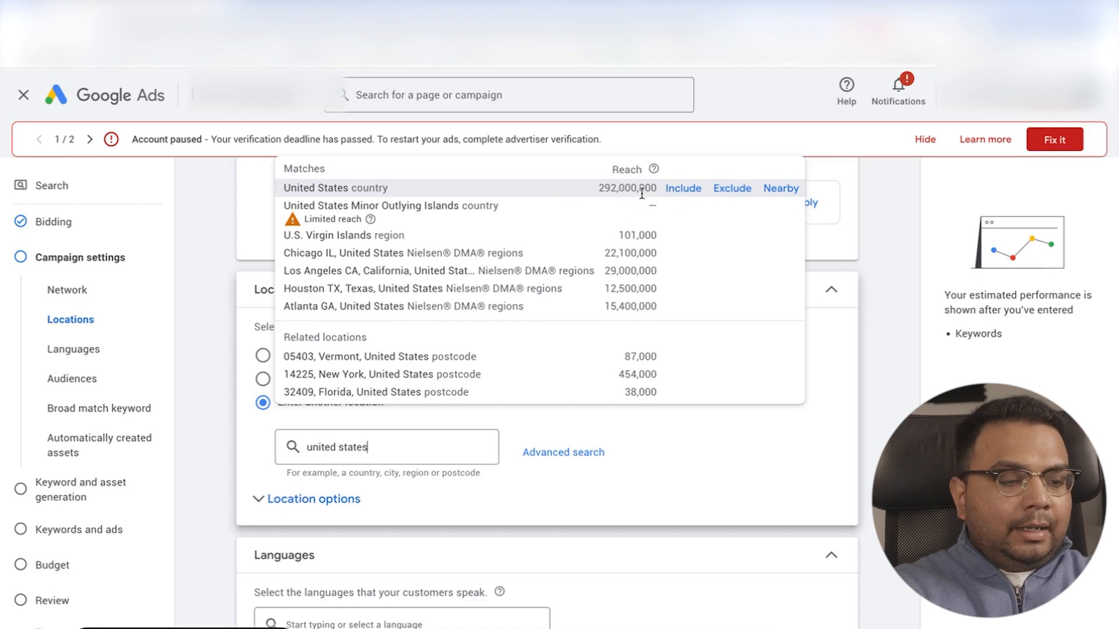
pyautogui.click(686, 188)
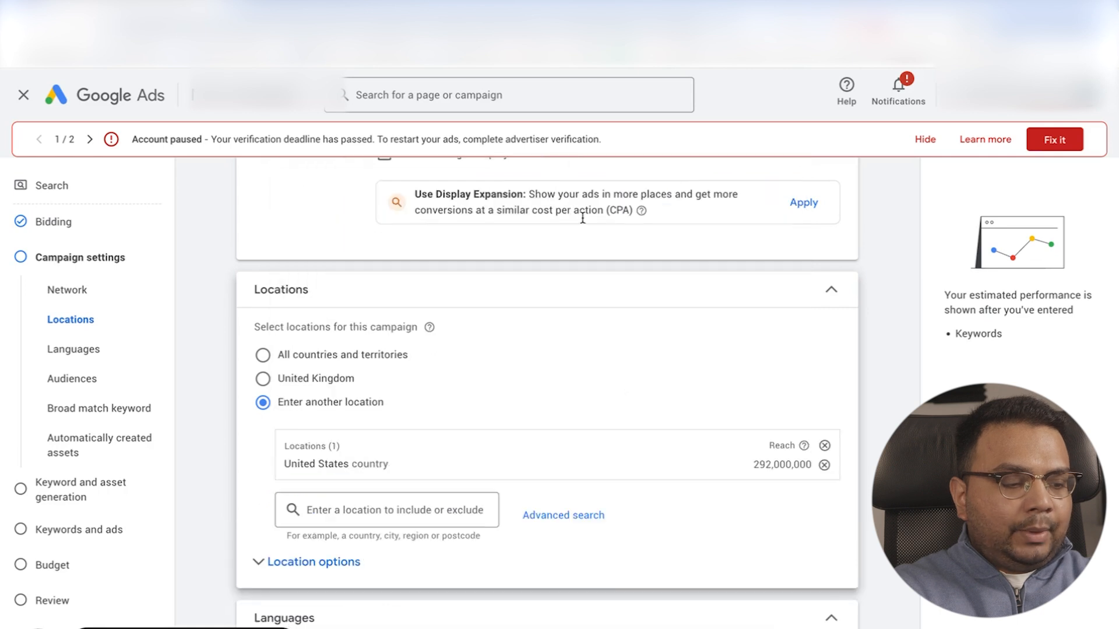
# Set the location option to "Presence: People in or regularly in your included locations".
pyautogui.scroll(-3, 216, 380)
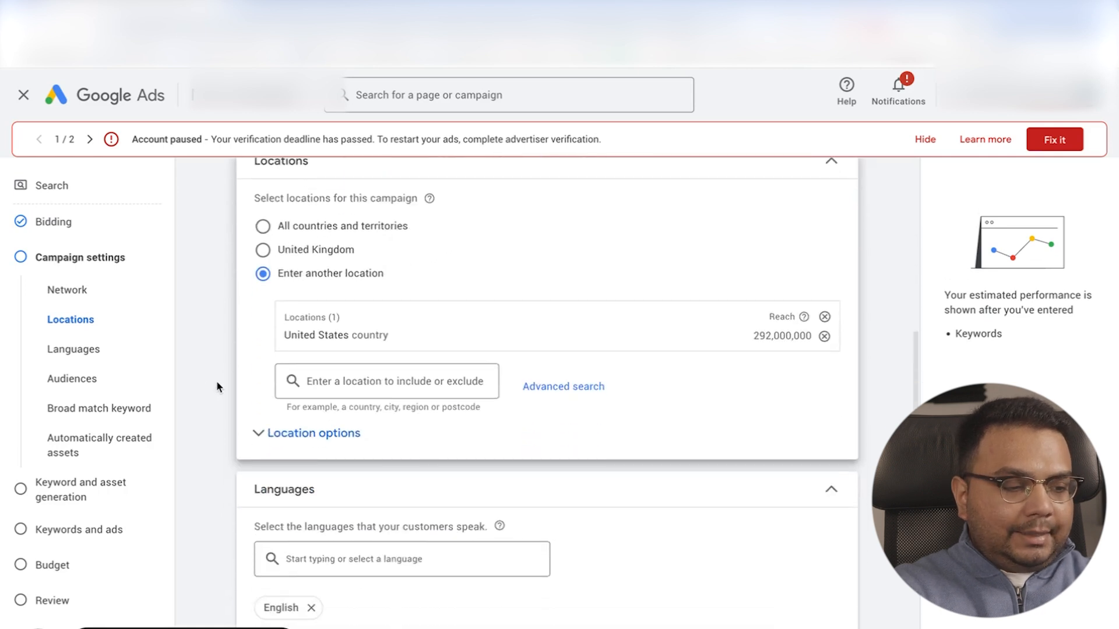
pyautogui.scroll(1, 216, 380)
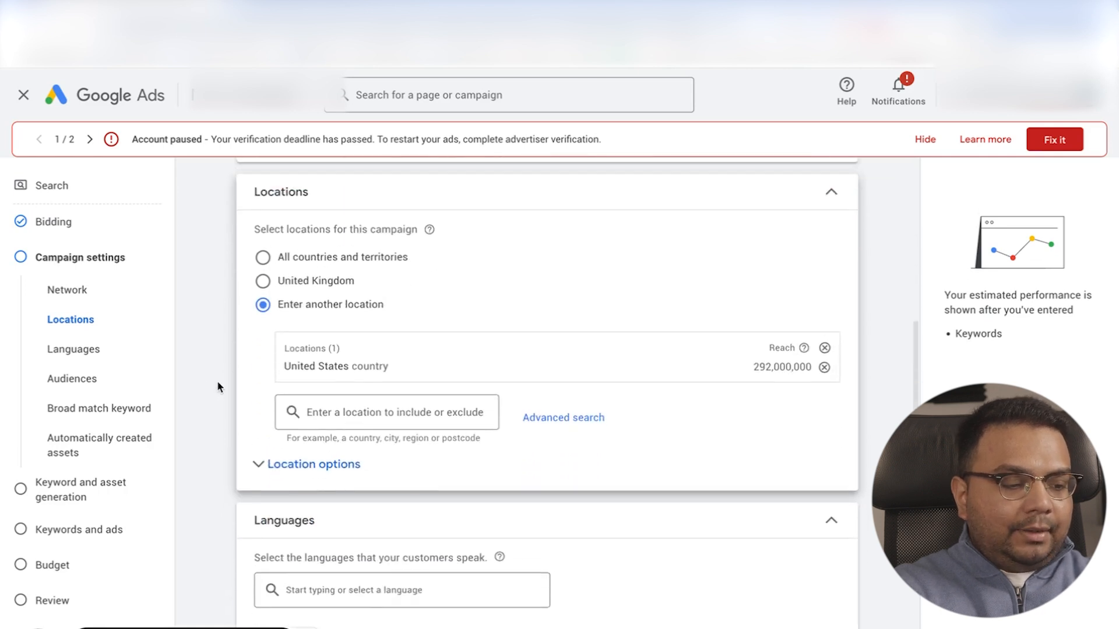
pyautogui.click(294, 478)
pyautogui.scroll(-2, 243, 452)
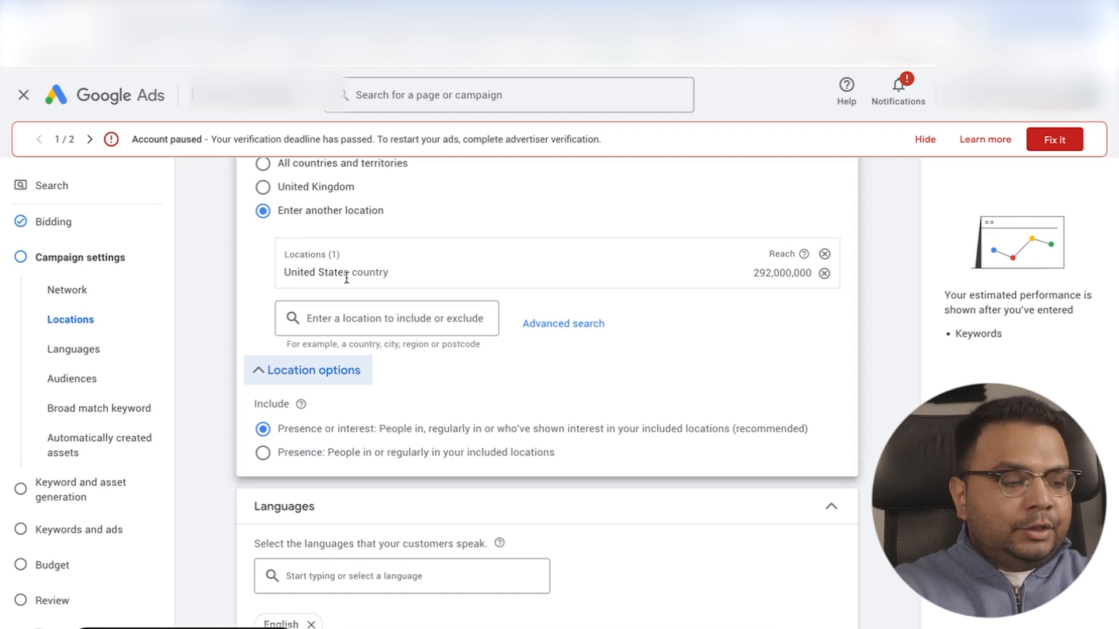
pyautogui.click(315, 373)
pyautogui.click(257, 370)
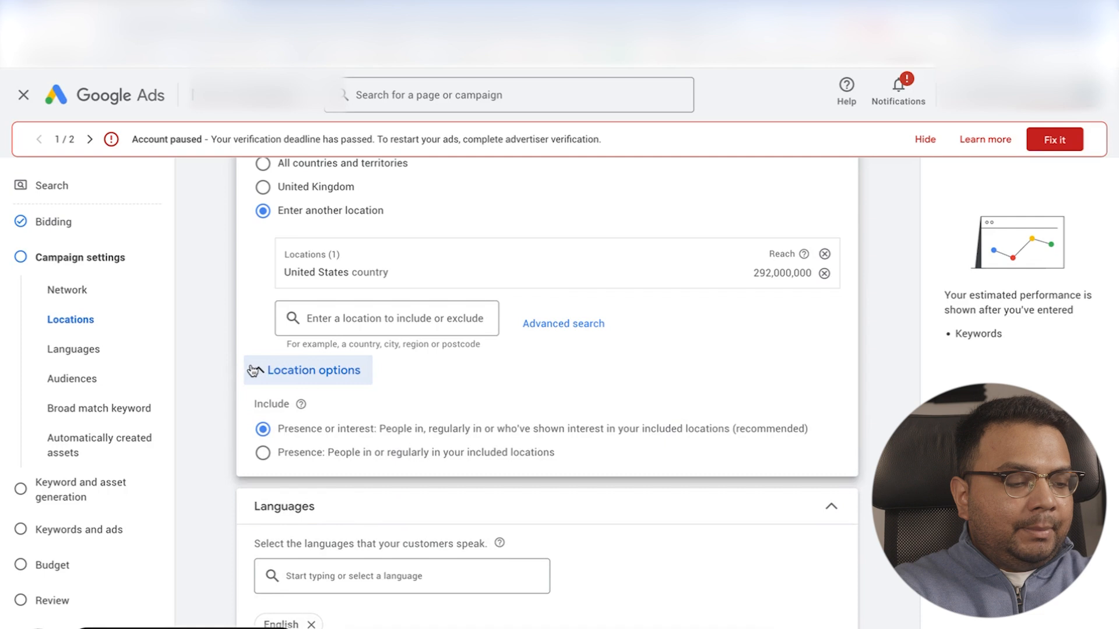
pyautogui.click(263, 457)
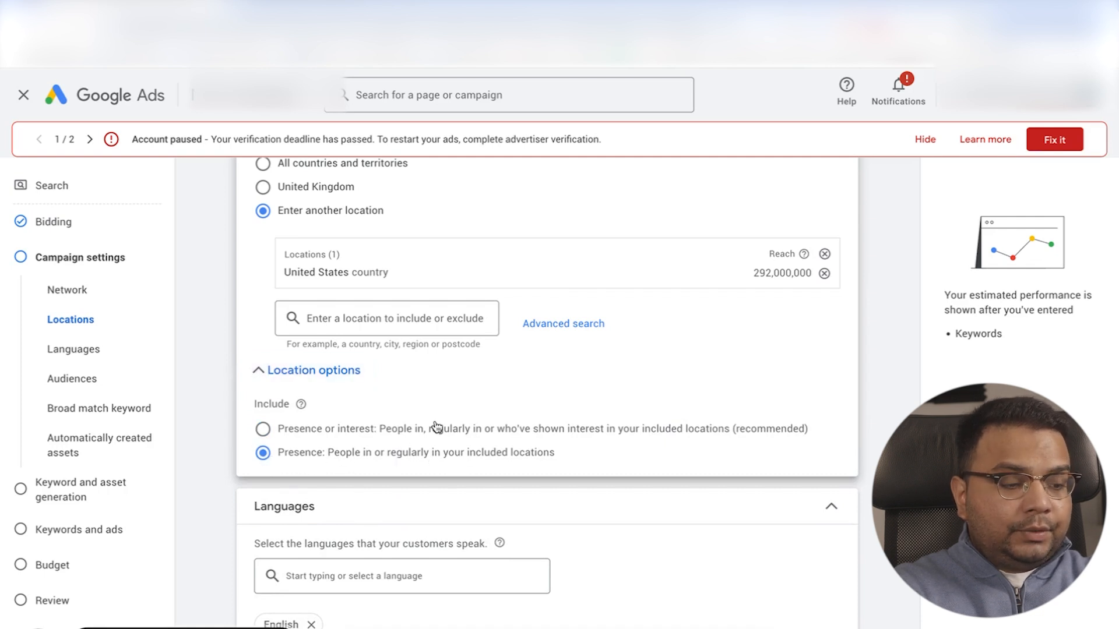
# Review the Languages section and the location settings above it in the campaign settings.
pyautogui.scroll(-3, 261, 417)
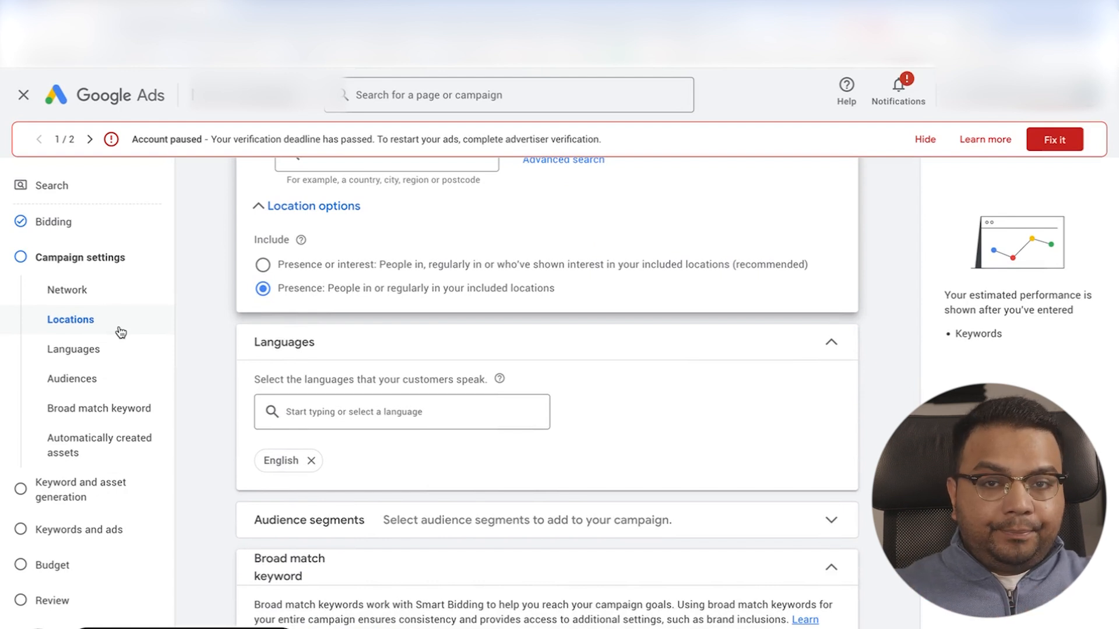
pyautogui.scroll(-2, 178, 358)
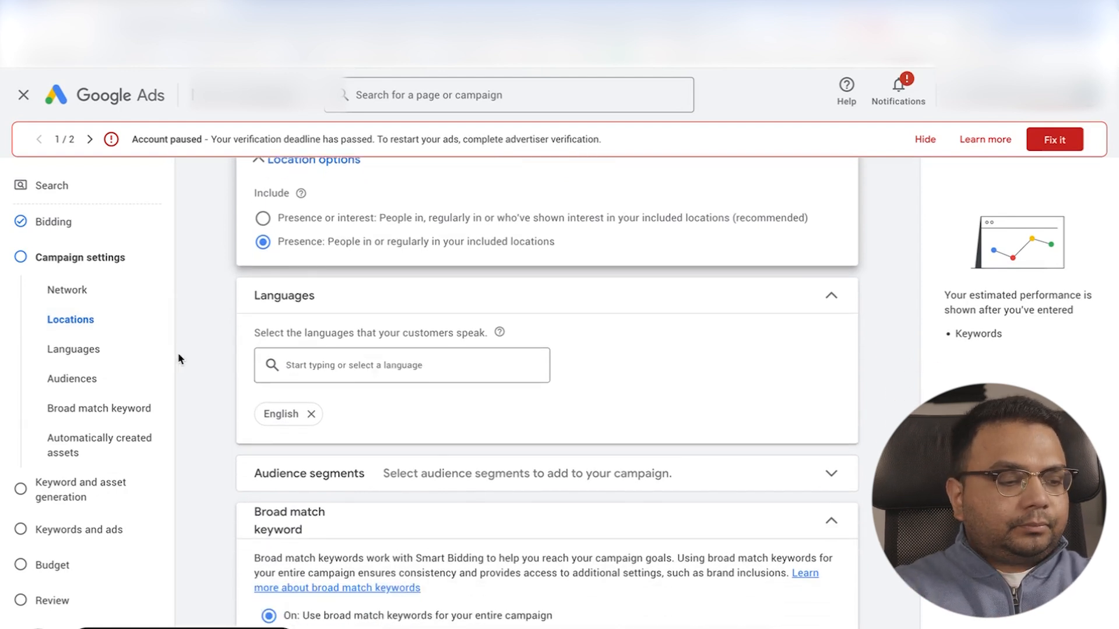
pyautogui.click(286, 291)
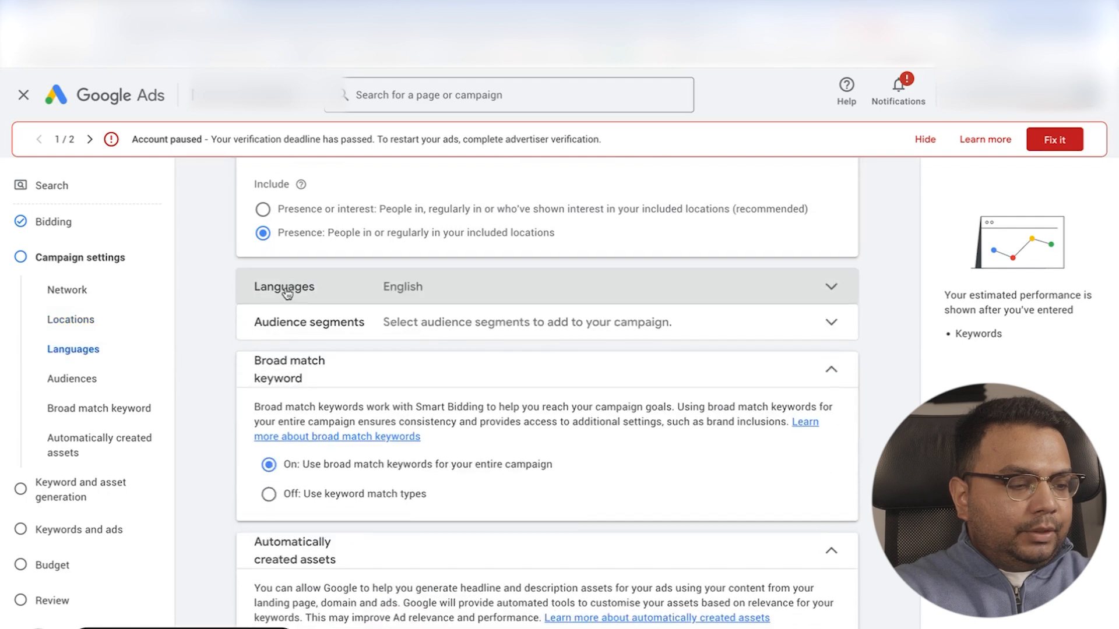
pyautogui.click(286, 291)
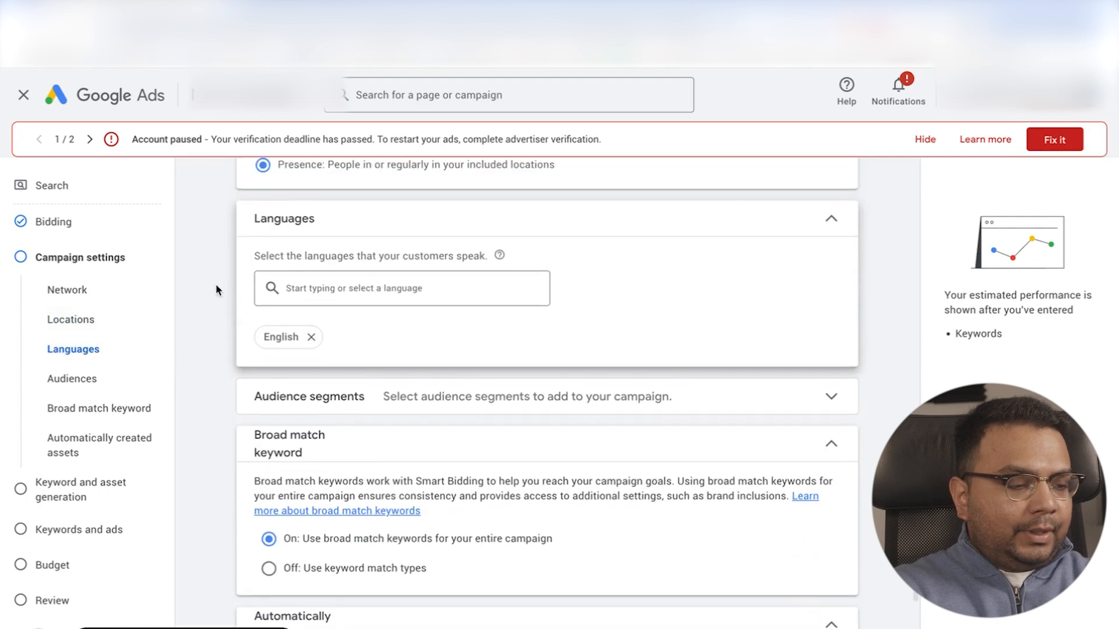
pyautogui.click(350, 291)
pyautogui.click(222, 309)
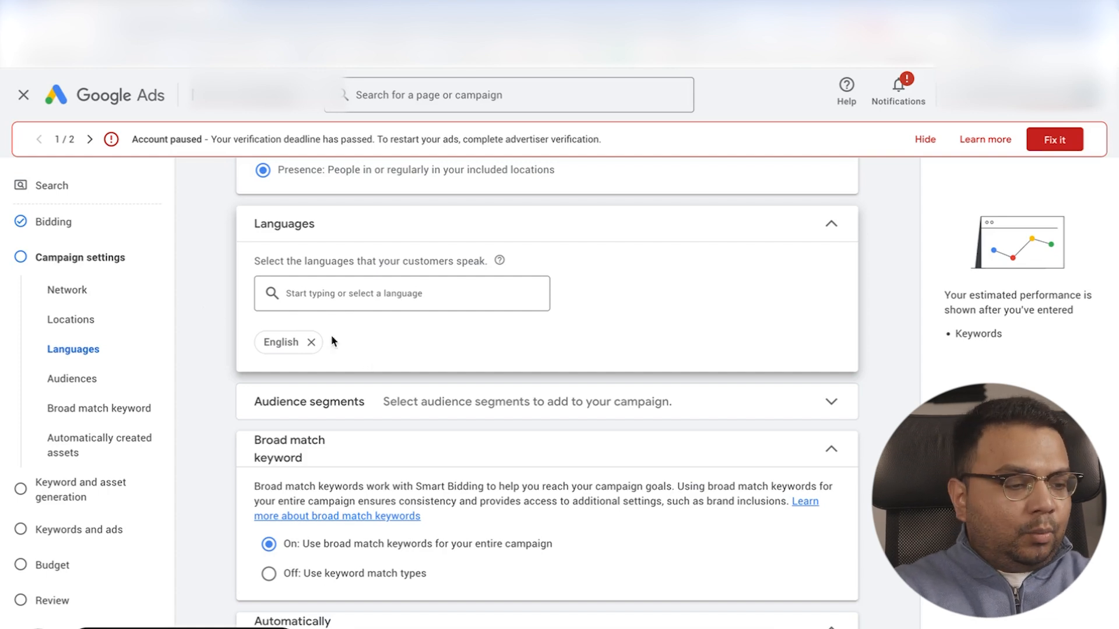
pyautogui.scroll(10, 318, 304)
pyautogui.scroll(-6, 243, 427)
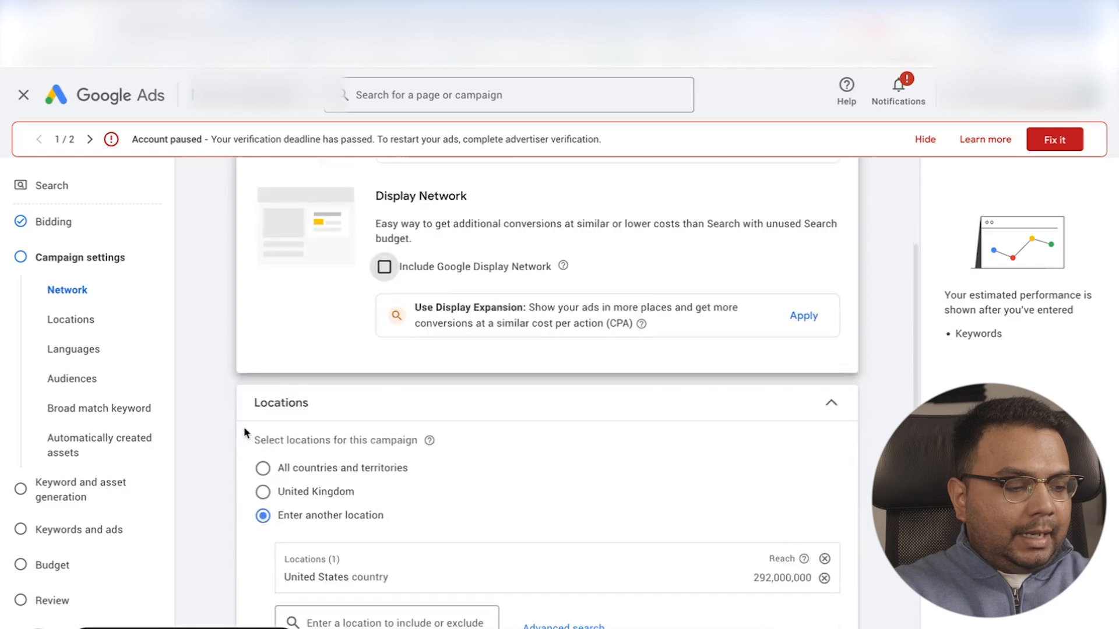
# Search the campaign's language list for "english" and select English as the customer language.
pyautogui.scroll(-4, 276, 468)
pyautogui.click(292, 457)
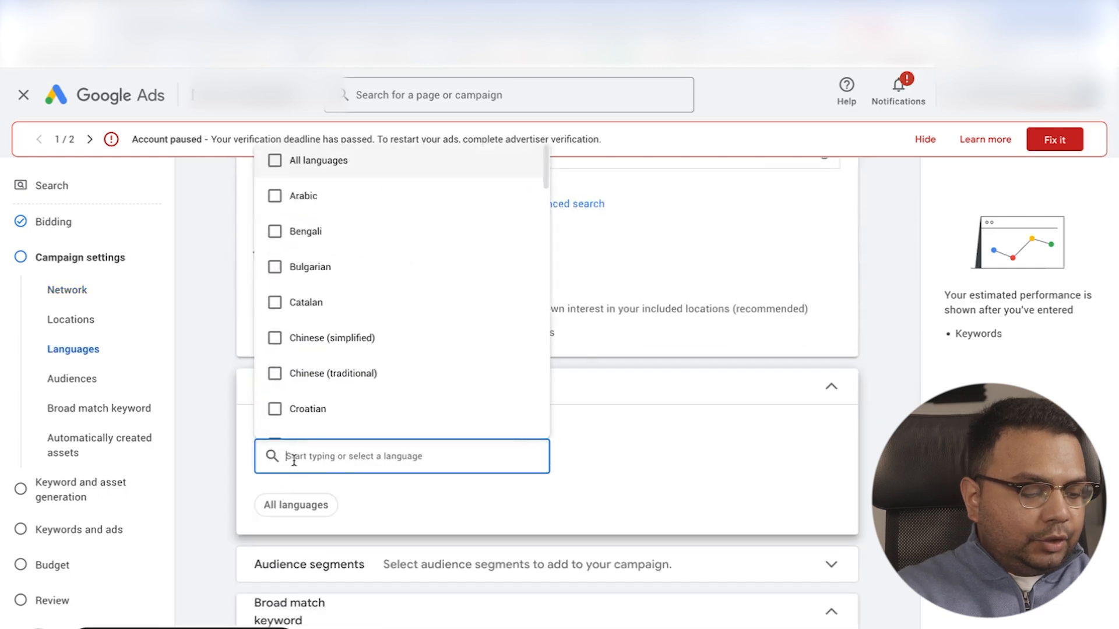
pyautogui.write('english')
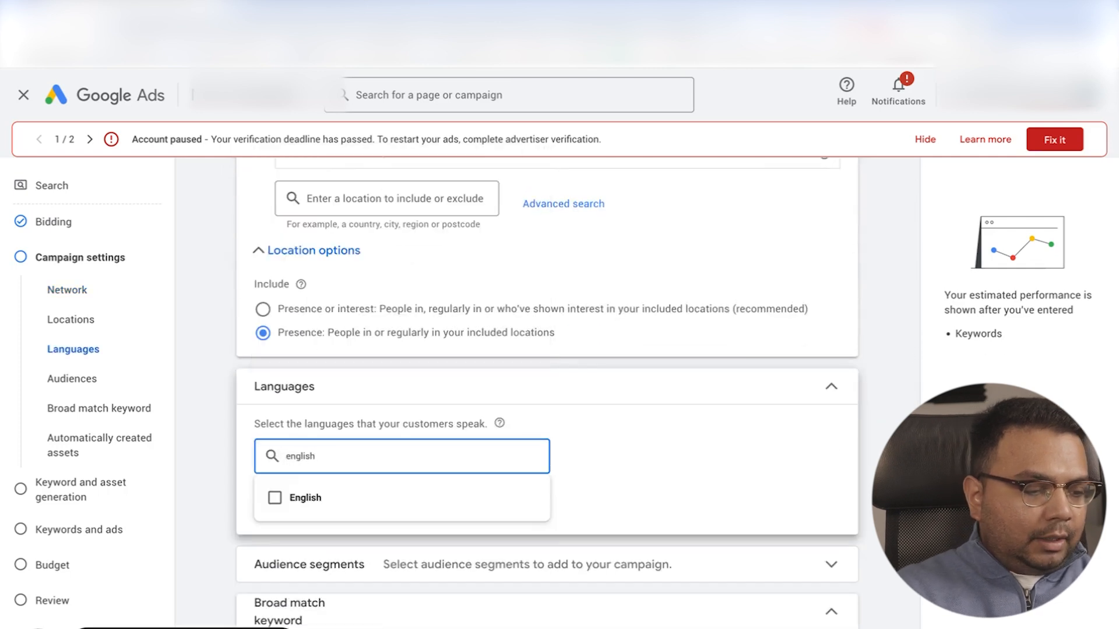
pyautogui.click(274, 498)
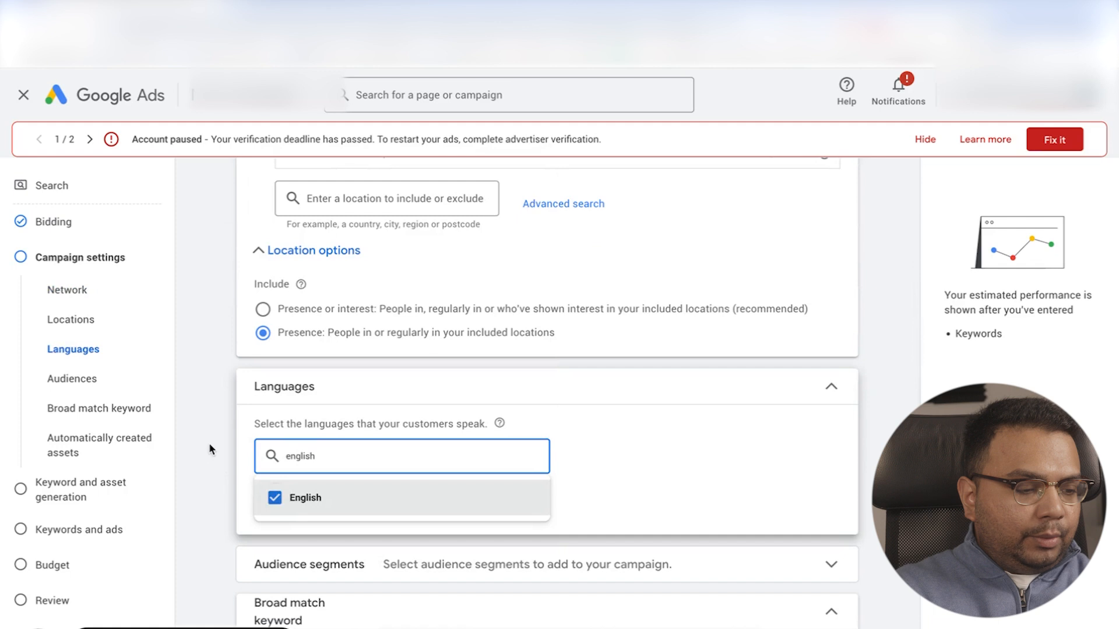
pyautogui.click(196, 420)
# Examine the Audience segments options without adding a segment, and collapse the section again.
pyautogui.scroll(-2, 268, 471)
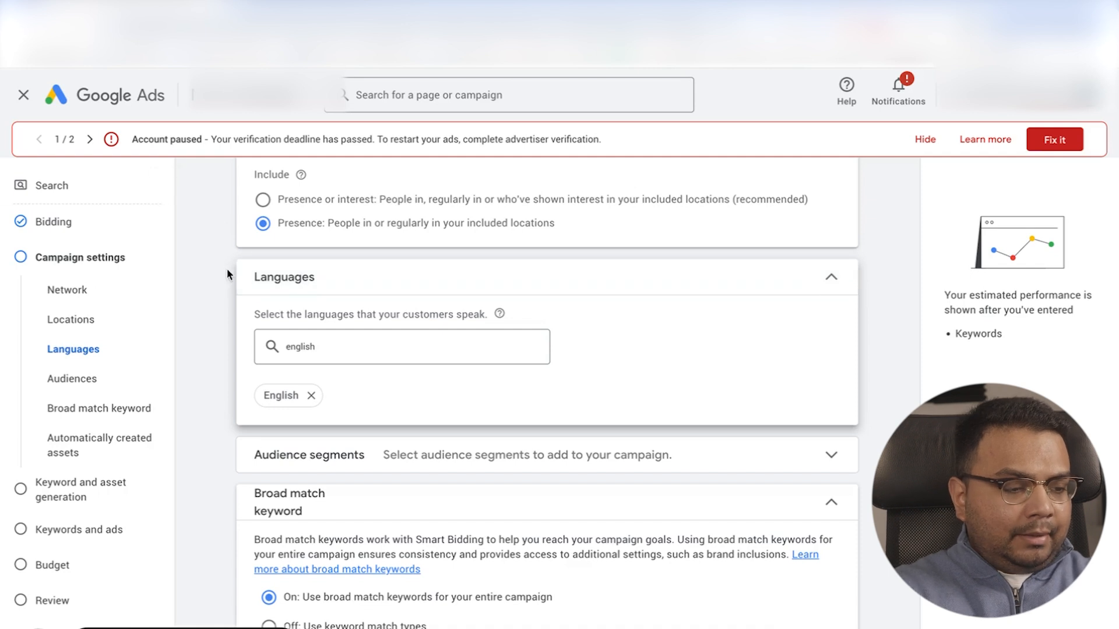
pyautogui.scroll(-3, 257, 281)
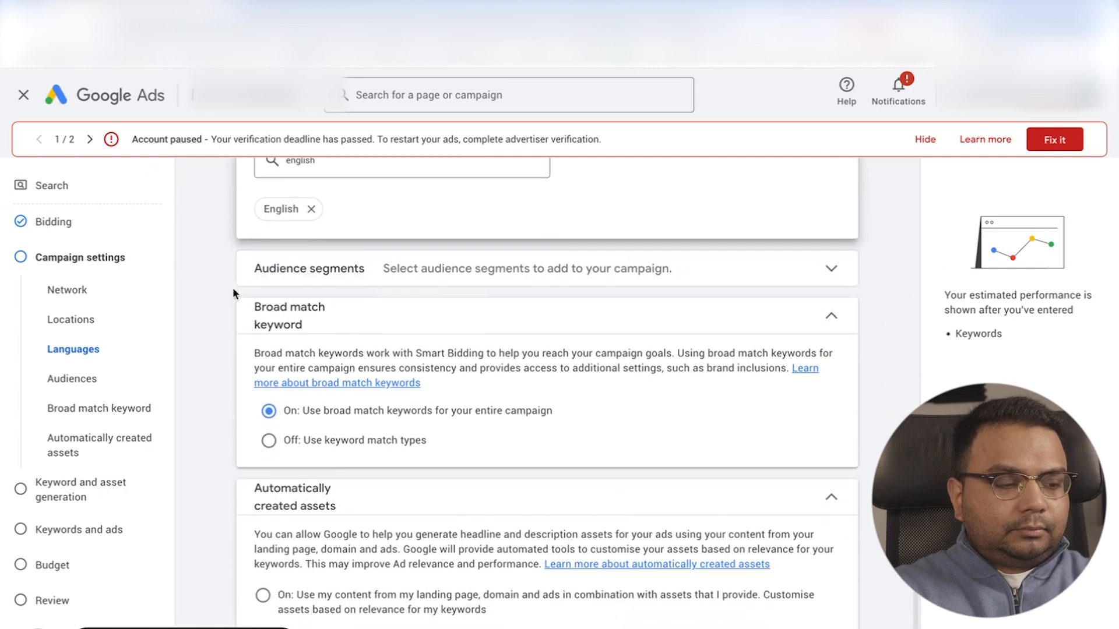
pyautogui.click(362, 273)
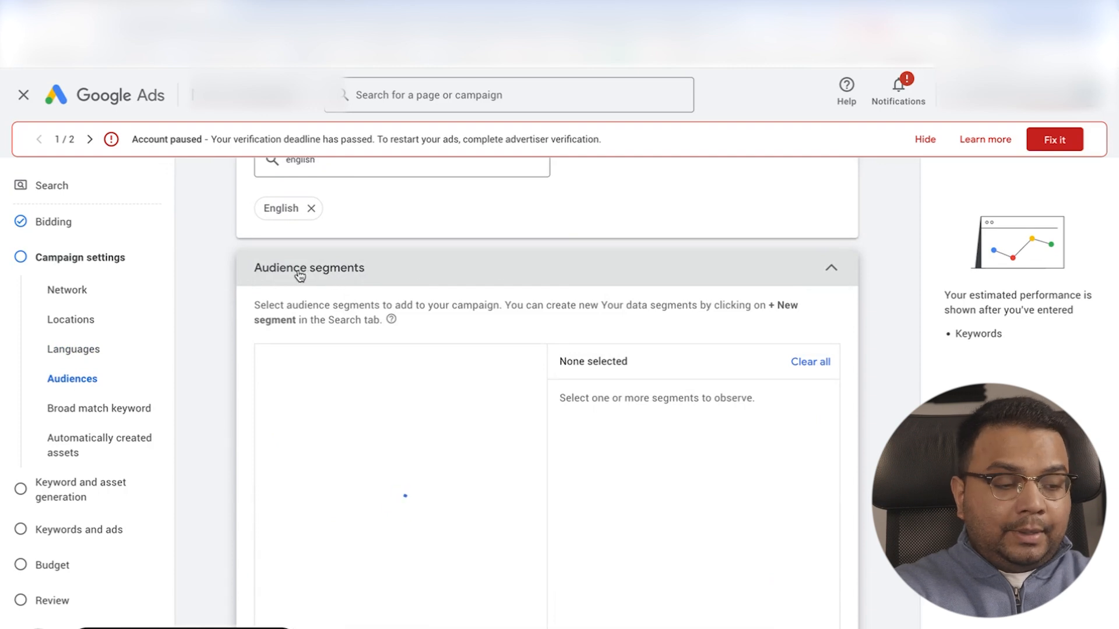
pyautogui.click(352, 274)
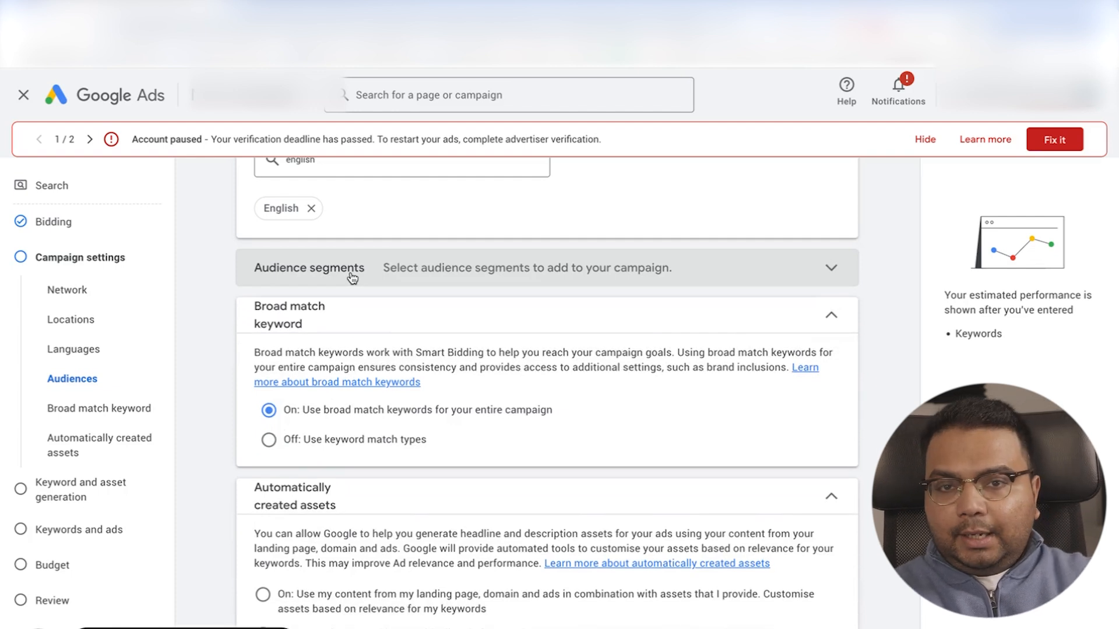
pyautogui.click(352, 274)
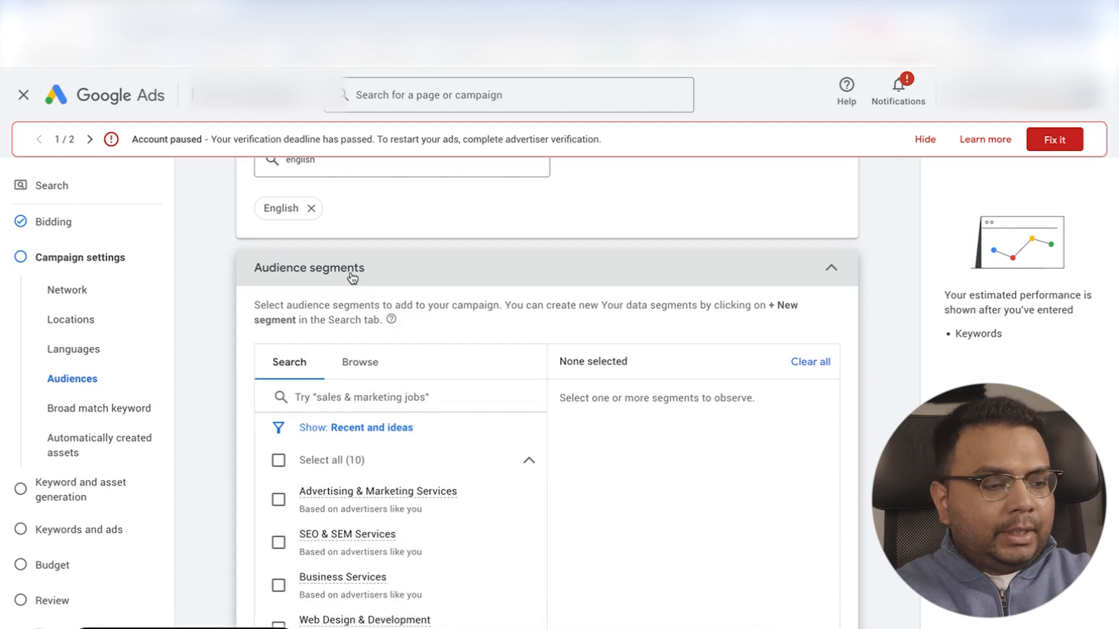
pyautogui.click(351, 273)
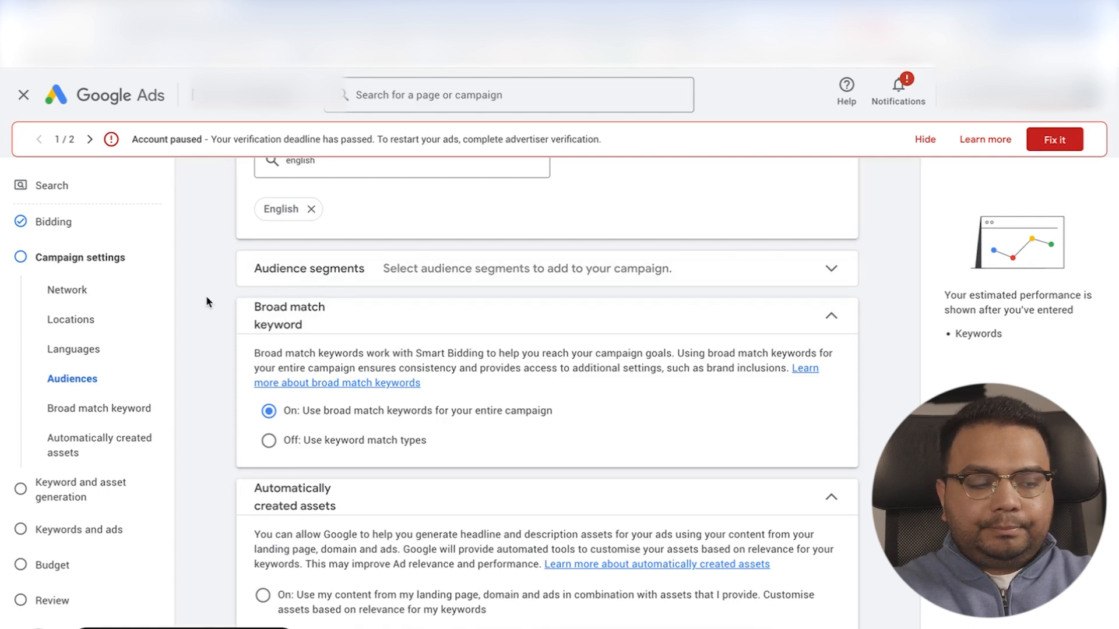
# Set broad match keyword to "Off: Use keyword match types" and automatically created assets to "Off: Use only assets that I provide directly for my ads".
pyautogui.scroll(-2, 206, 301)
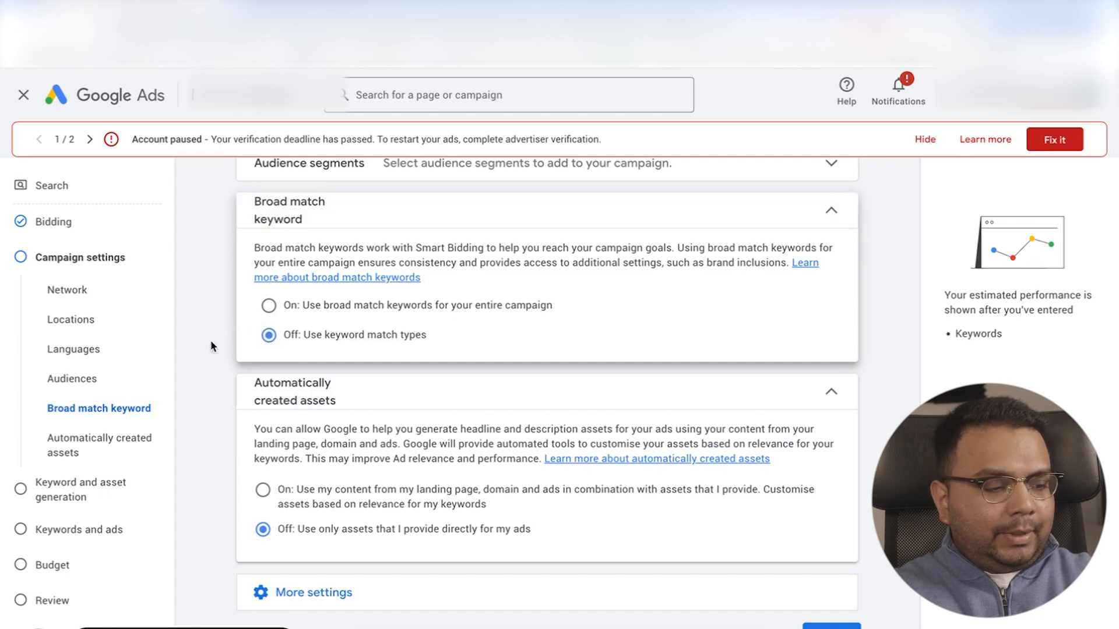
pyautogui.scroll(1, 214, 394)
pyautogui.scroll(-1, 230, 390)
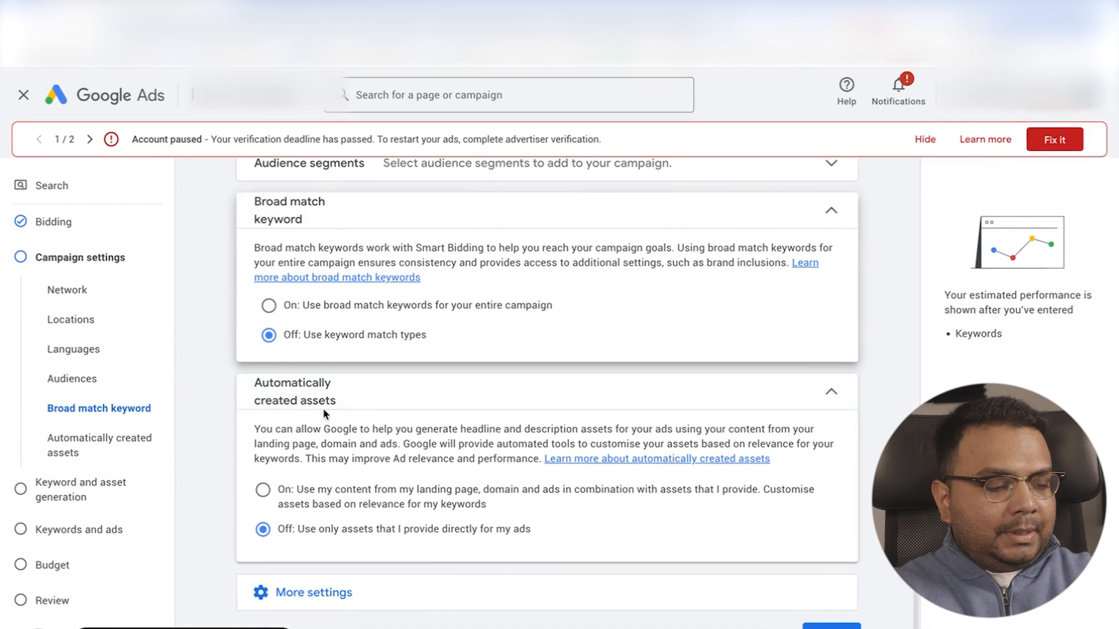
pyautogui.click(263, 530)
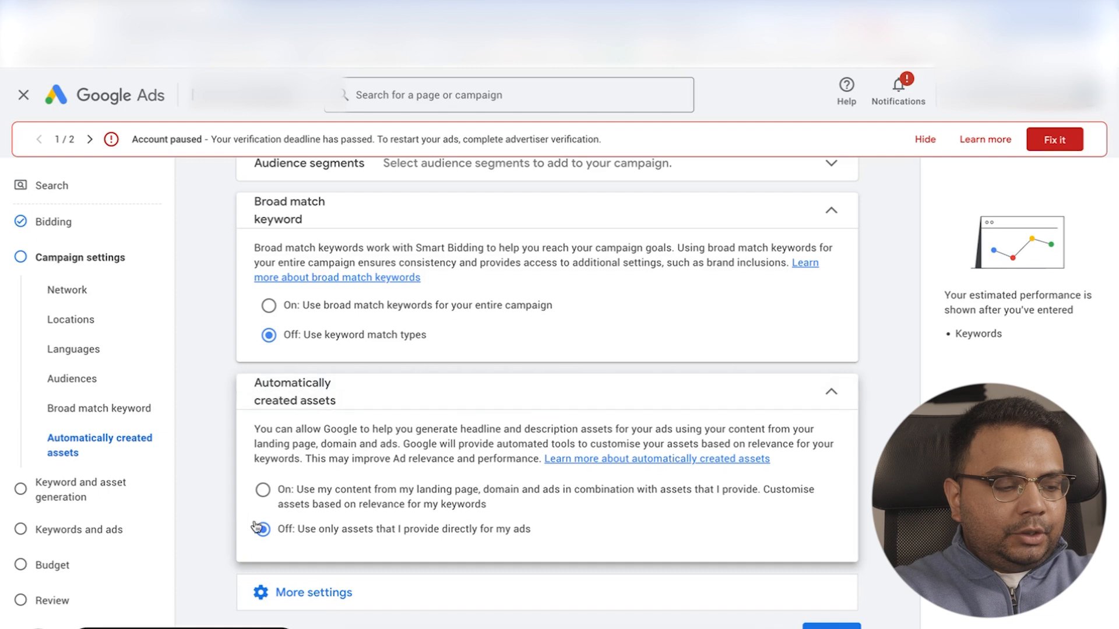
pyautogui.click(370, 400)
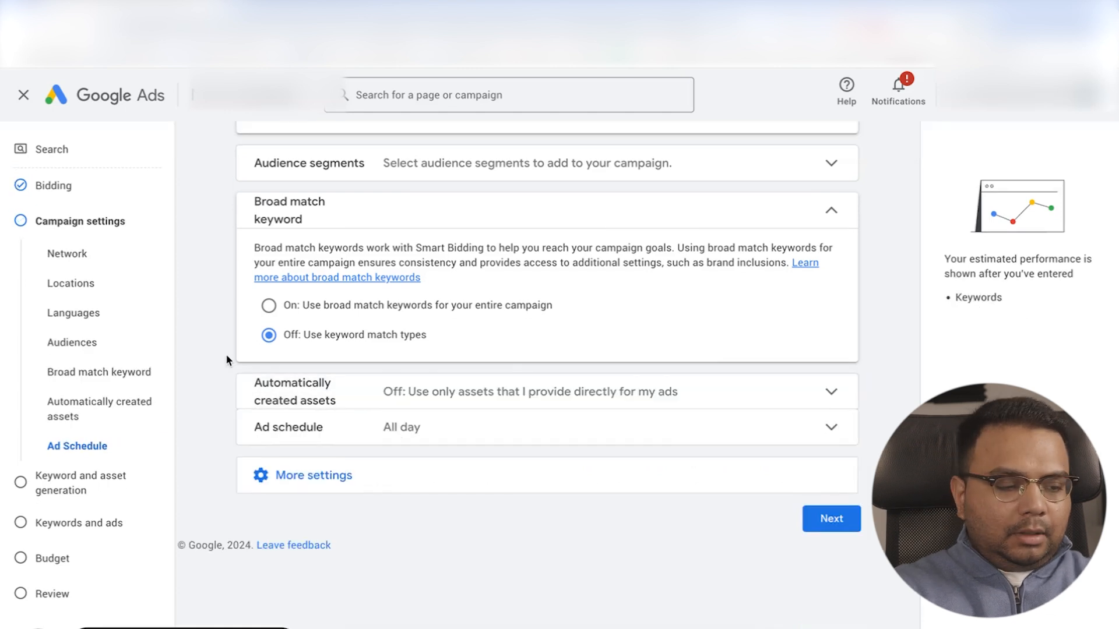
# Set the campaign's ad schedule to run on all days from 09:00 to 21:00.
pyautogui.click(391, 428)
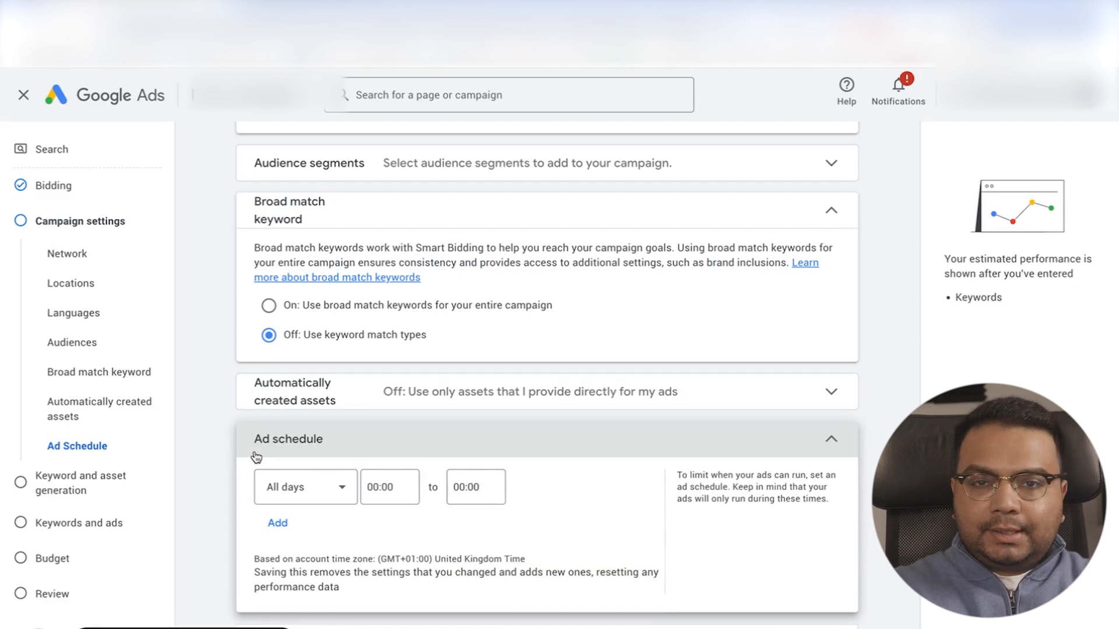
pyautogui.scroll(-1, 391, 414)
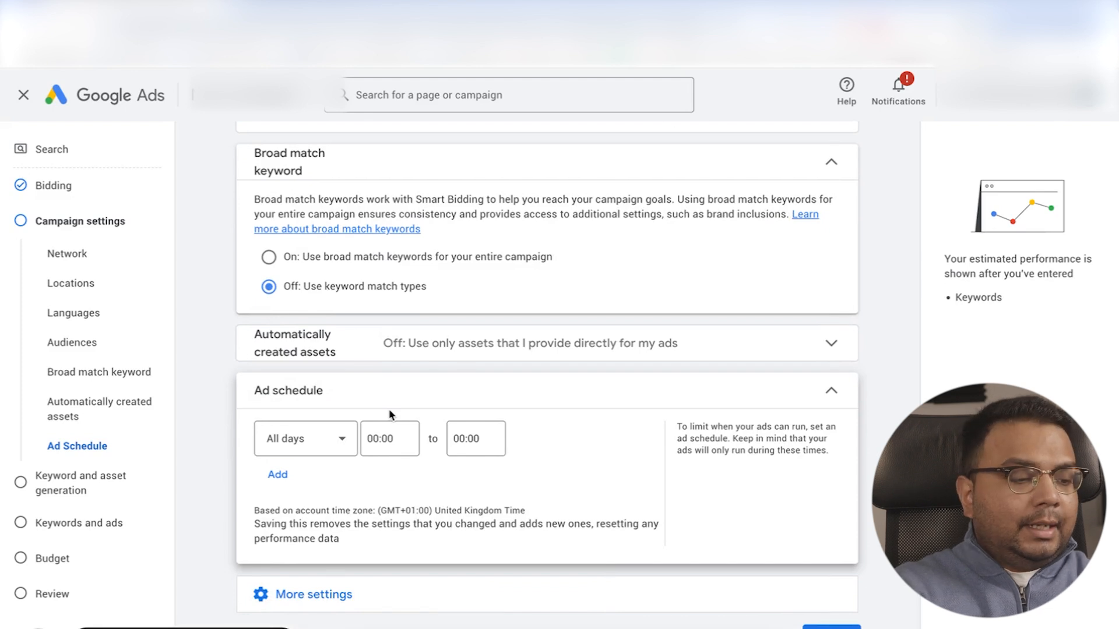
pyautogui.click(378, 439)
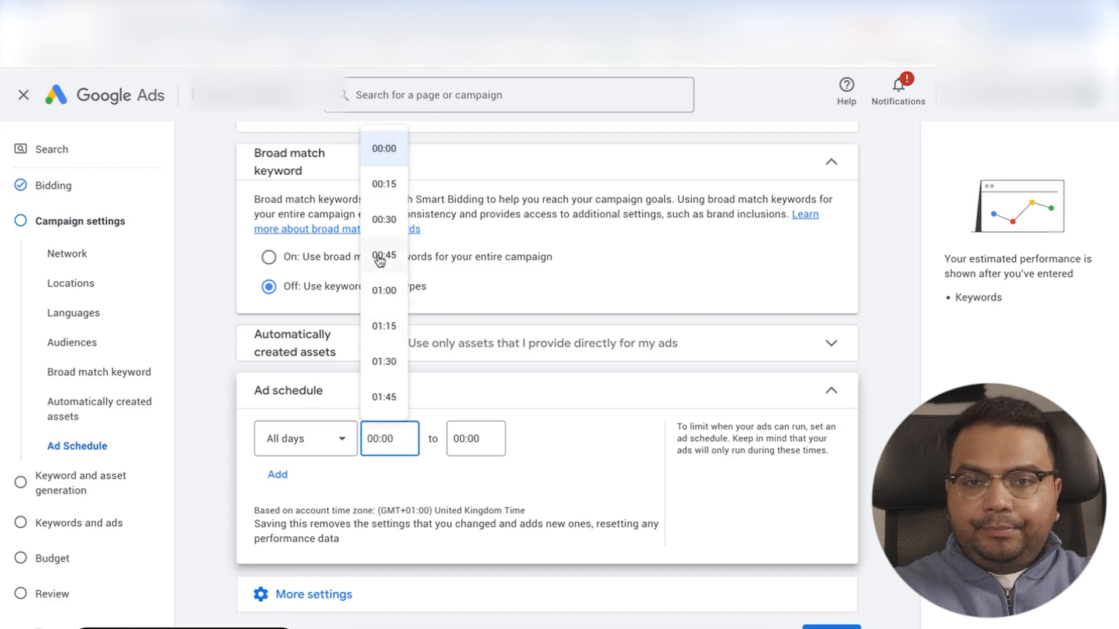
pyautogui.scroll(-6, 380, 266)
pyautogui.scroll(-8, 382, 308)
pyautogui.scroll(-3, 385, 333)
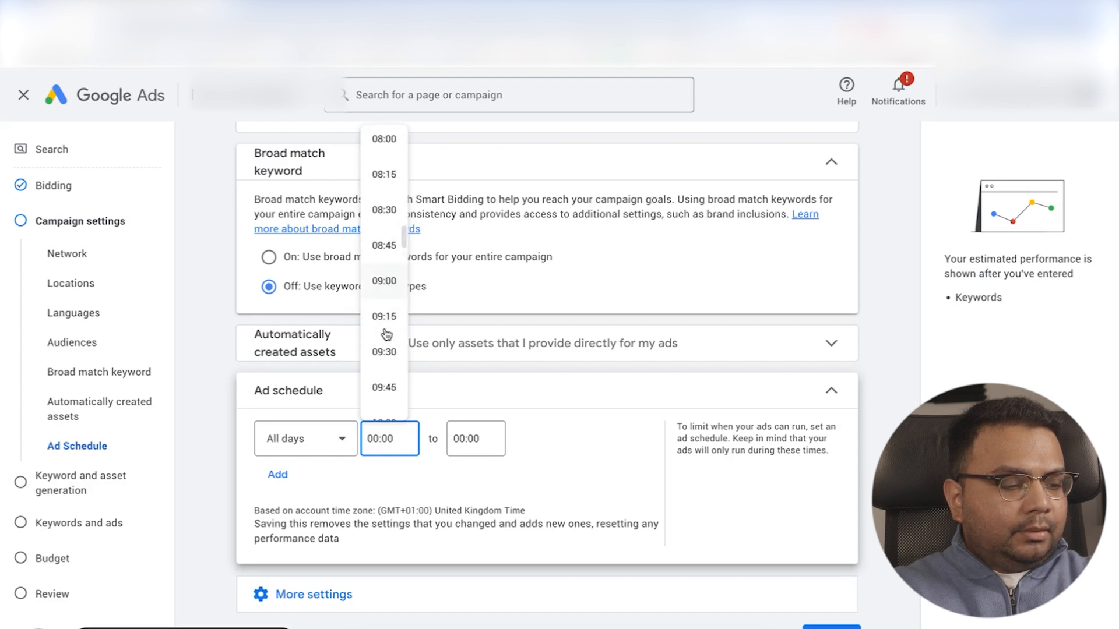
pyautogui.click(382, 278)
pyautogui.click(490, 448)
pyautogui.scroll(-15, 469, 339)
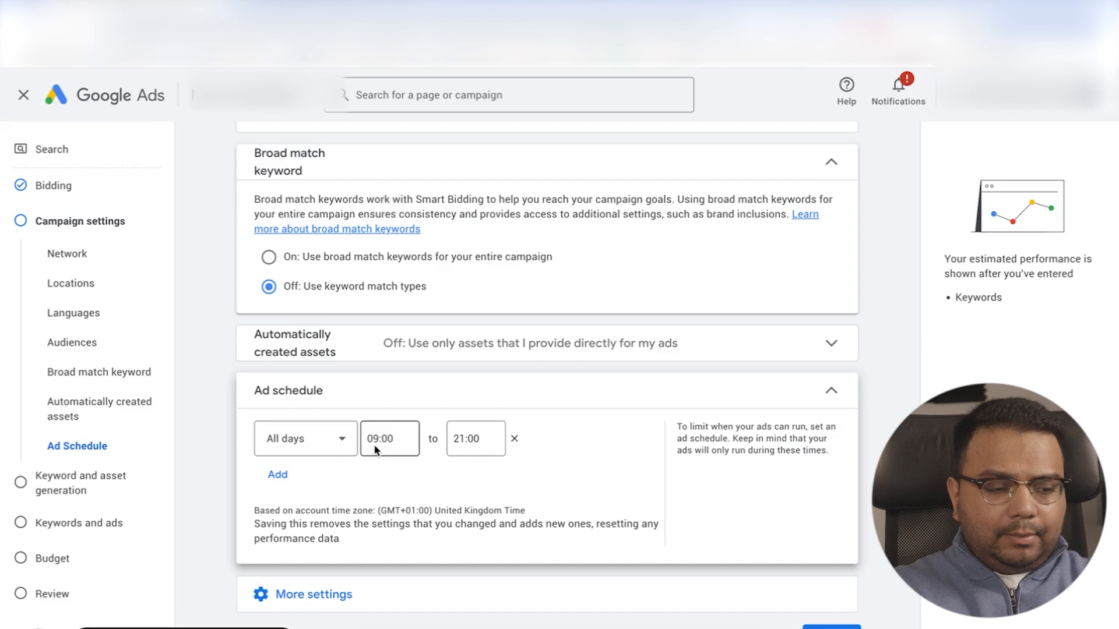
pyautogui.click(830, 391)
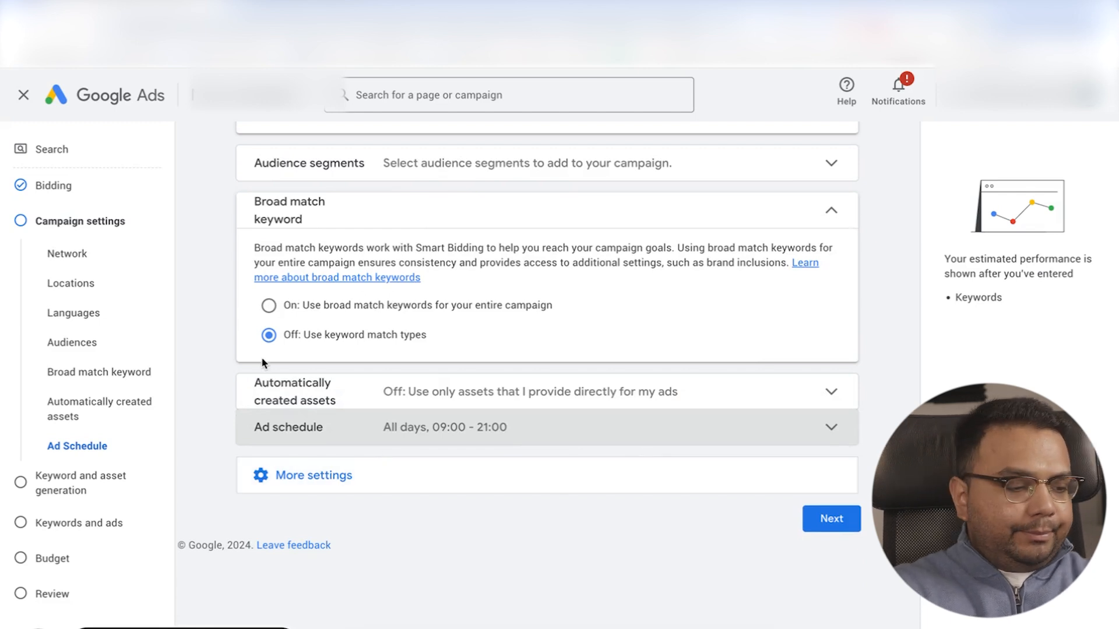
# Review the brand inclusions and exclusions under the additional settings without adding brand lists, and continue to keyword and asset generation.
pyautogui.click(329, 482)
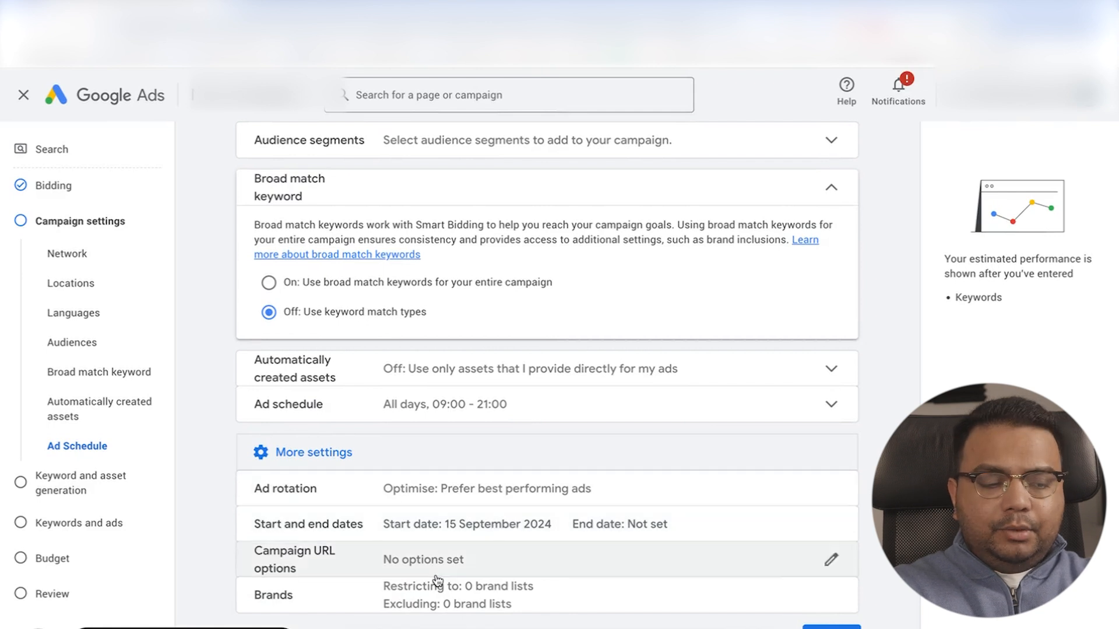
pyautogui.click(458, 594)
pyautogui.scroll(-5, 368, 464)
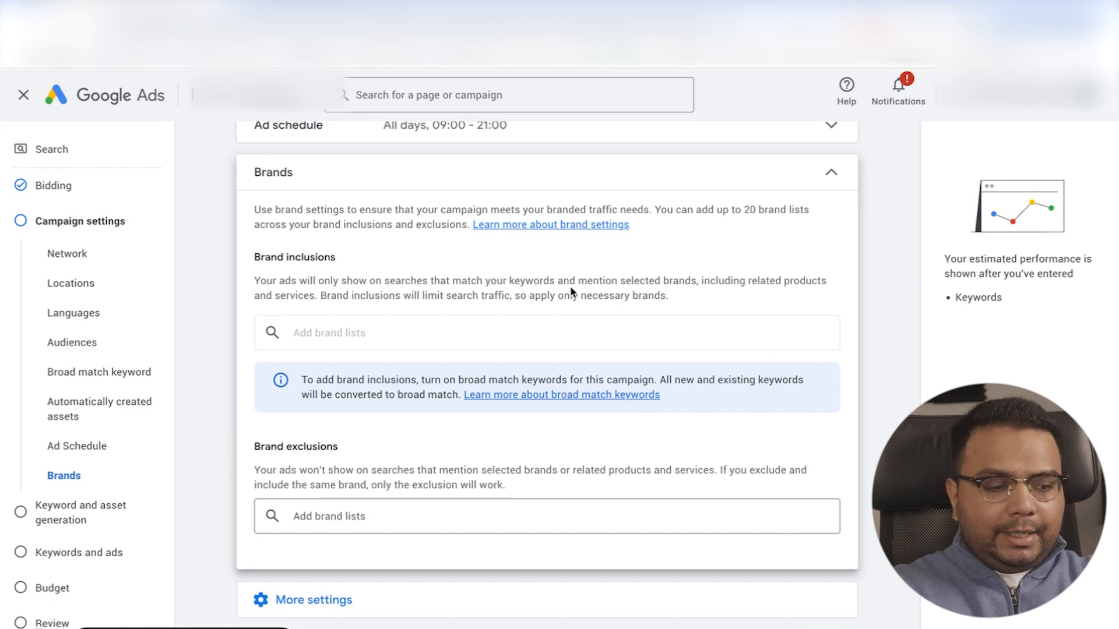
pyautogui.click(796, 175)
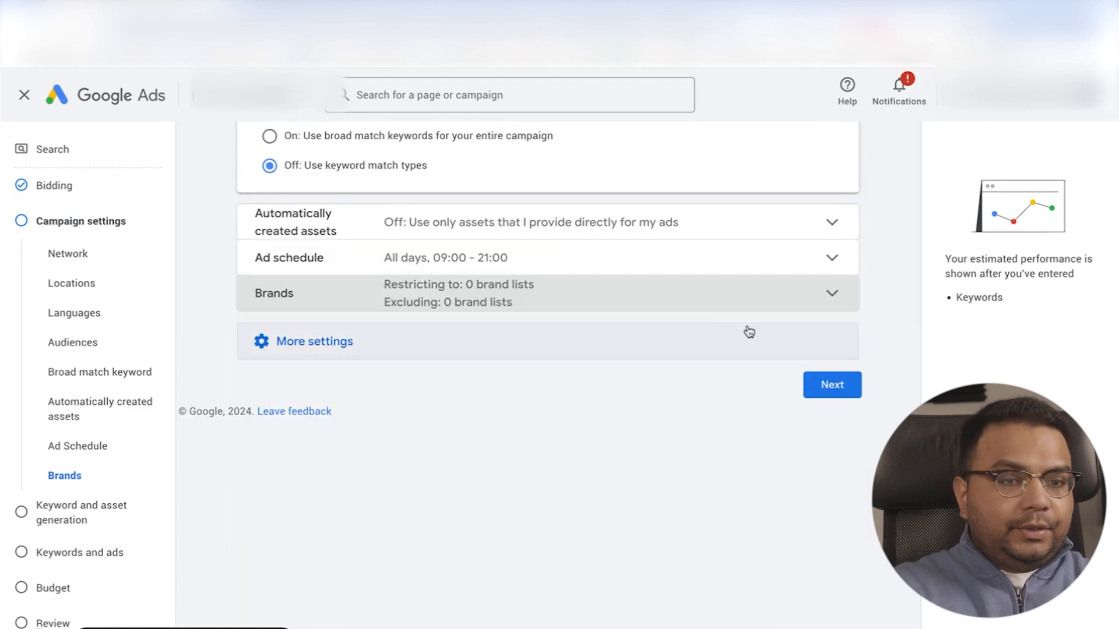
pyautogui.click(835, 387)
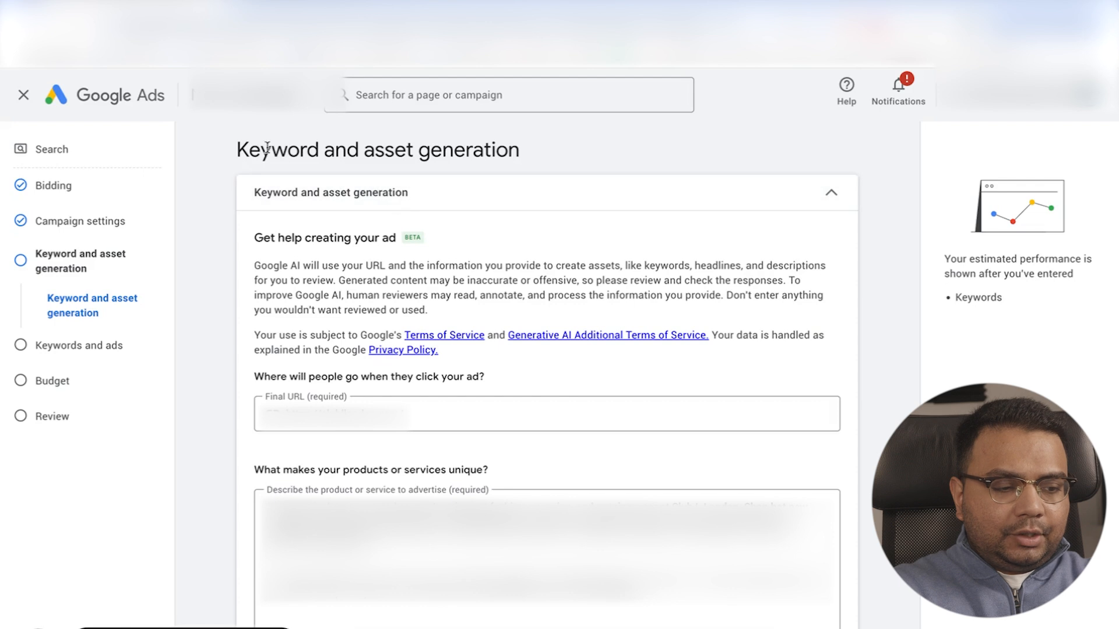
# Look over the AI keyword and asset generation form, and skip it to reach the keywords and ads setup.
pyautogui.click(508, 202)
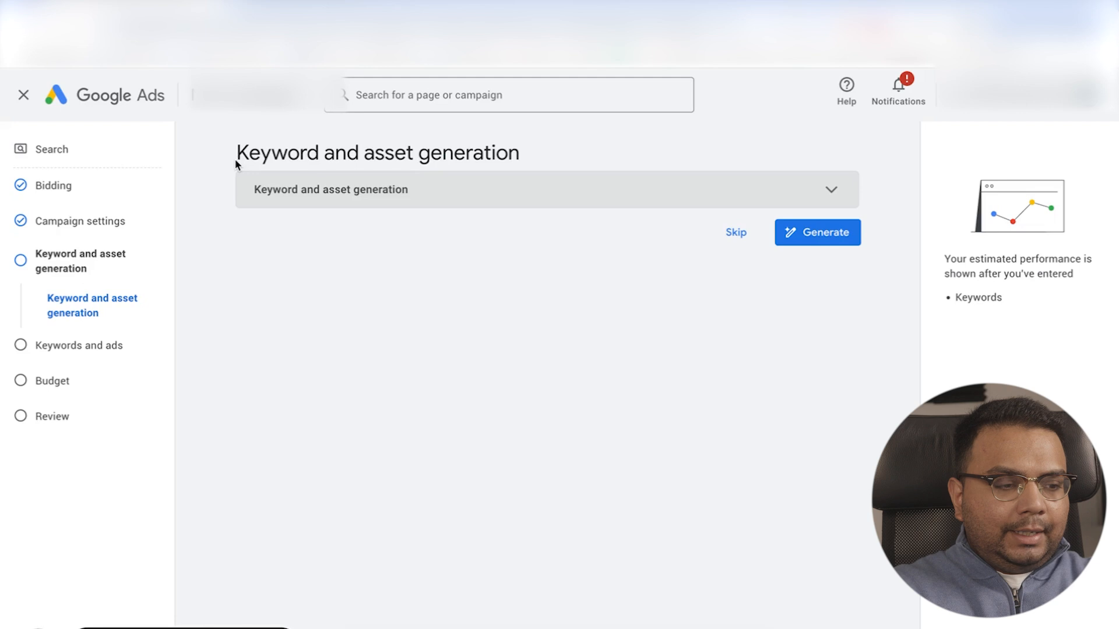
pyautogui.click(297, 190)
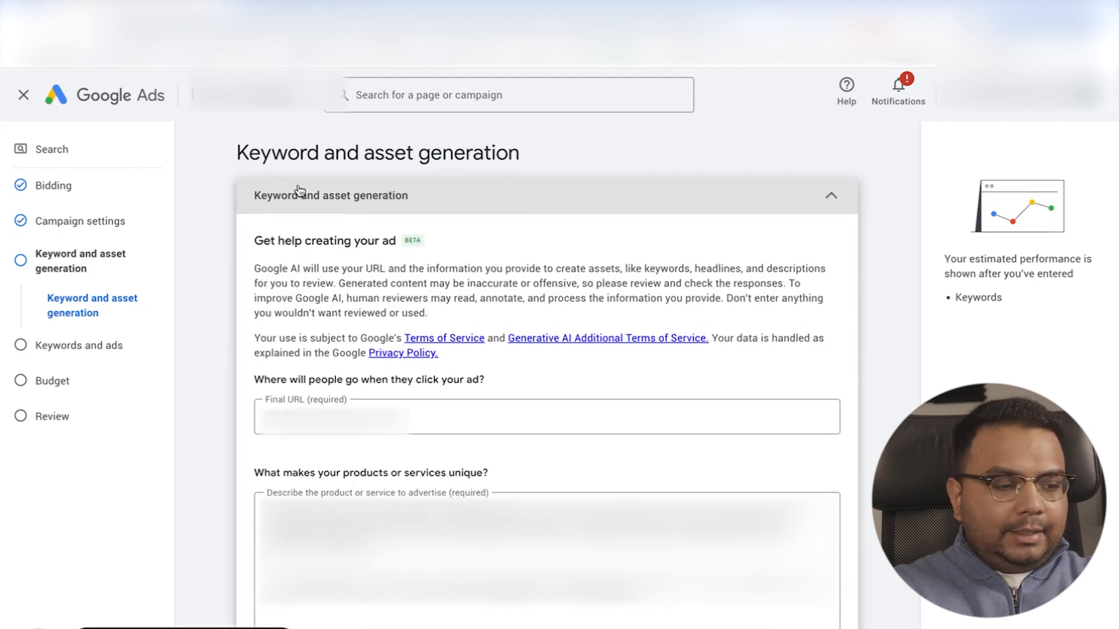
pyautogui.click(300, 191)
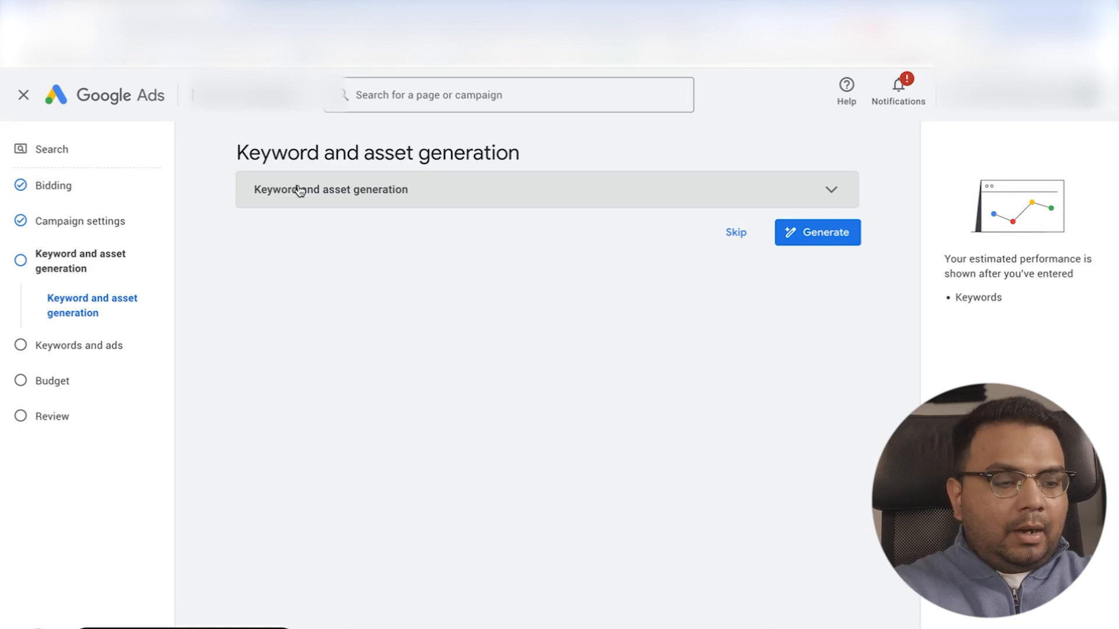
pyautogui.click(737, 233)
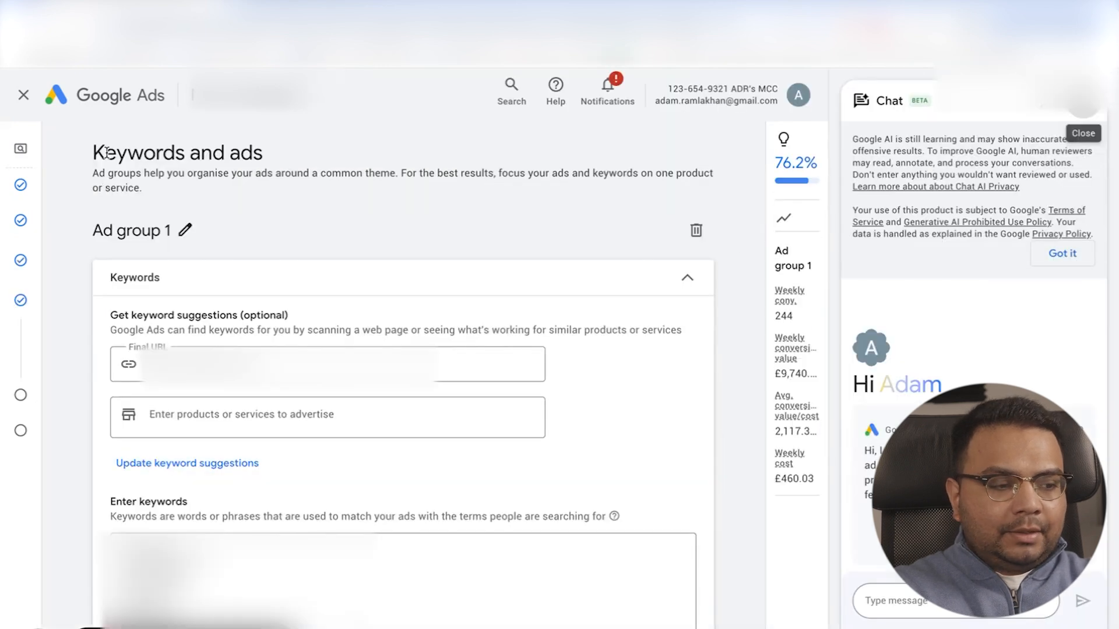
# Close the Google AI chat beside the keywords and ads setup and go to the Ad group 1 keywords.
pyautogui.moveTo(88, 154); pyautogui.dragTo(266, 161)
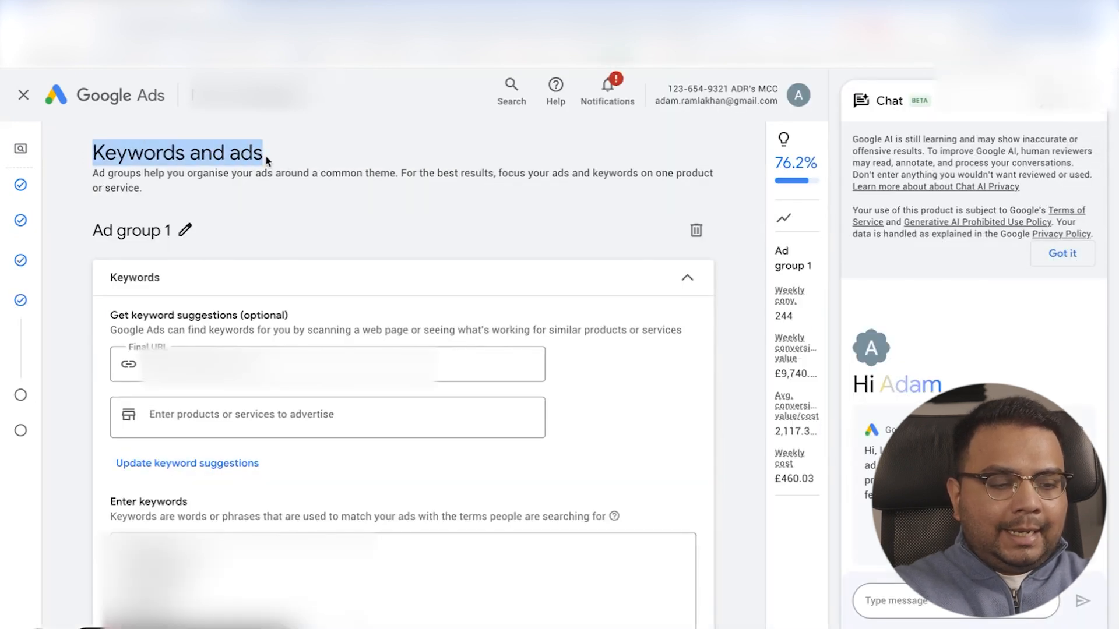
pyautogui.click(1082, 101)
pyautogui.scroll(-2, 174, 222)
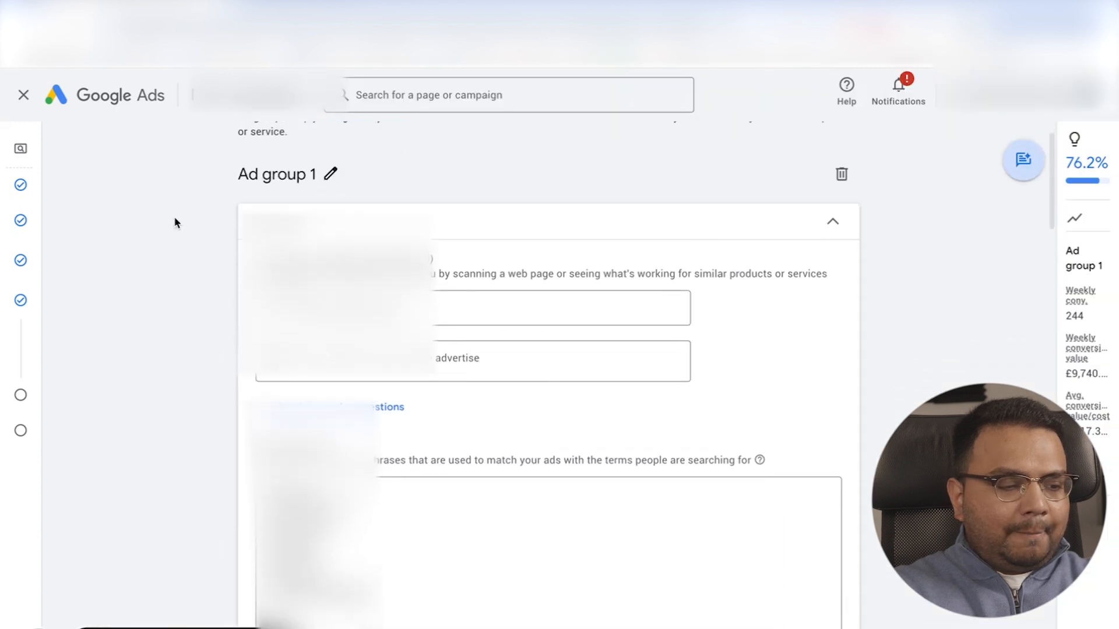
# Add "date night dresses" as the product or service to advertise for Ad group 1's keyword suggestions.
pyautogui.scroll(1, 175, 222)
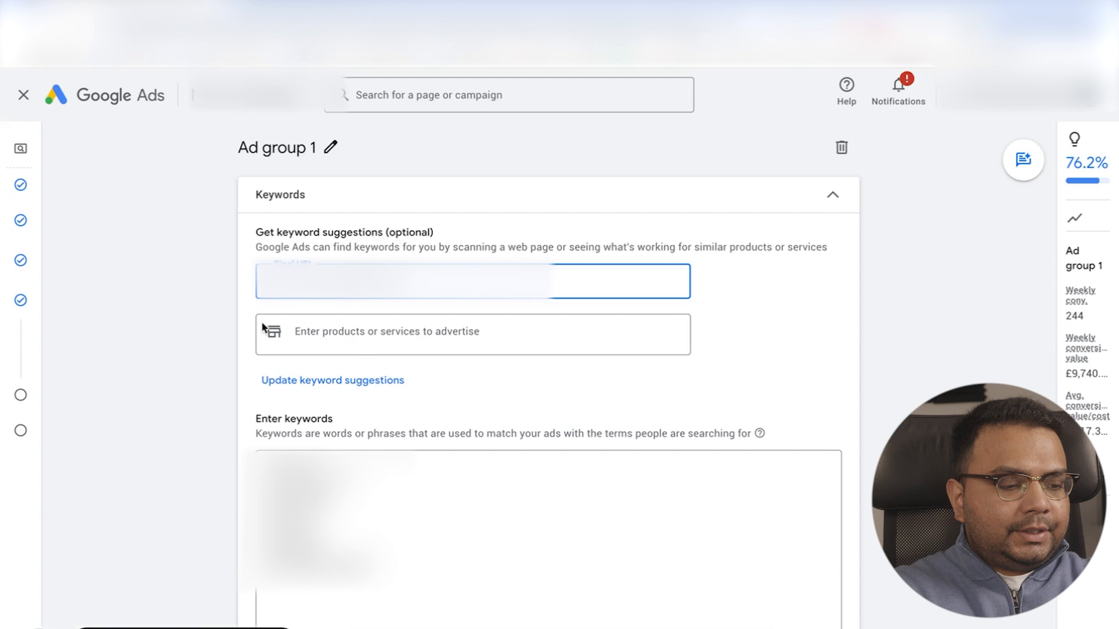
pyautogui.click(323, 331)
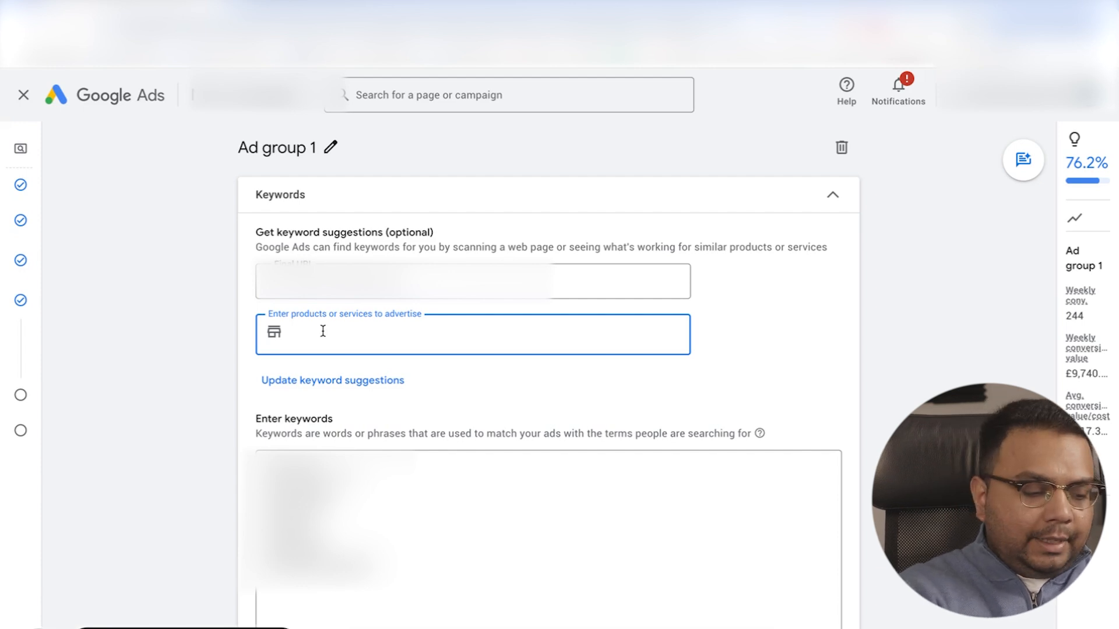
pyautogui.write('date night')
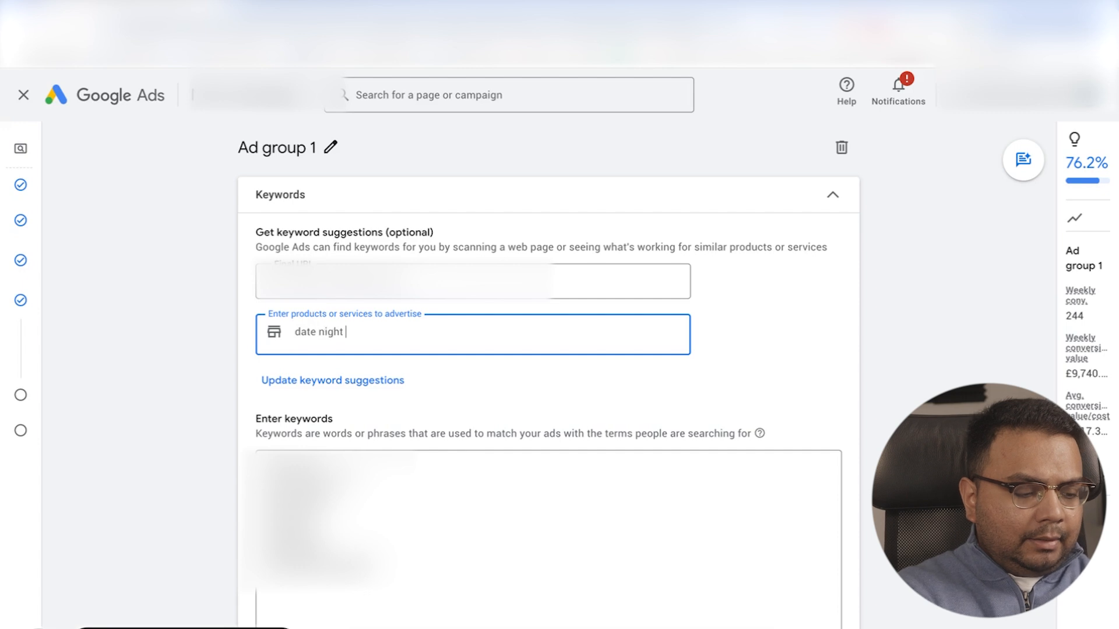
pyautogui.write(' dresses')
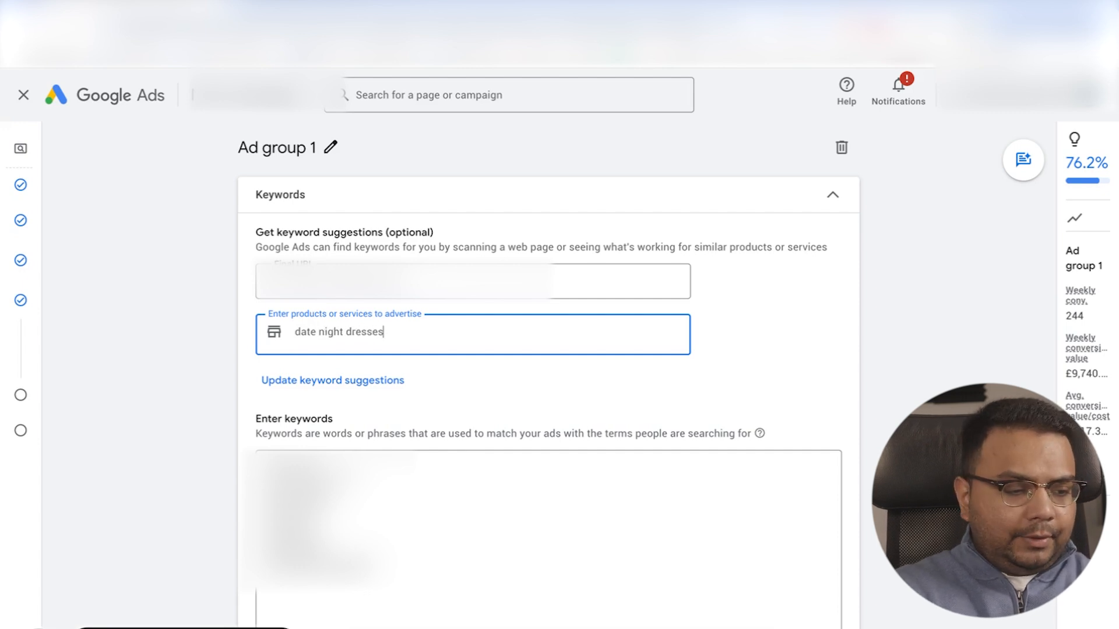
pyautogui.press('Return')
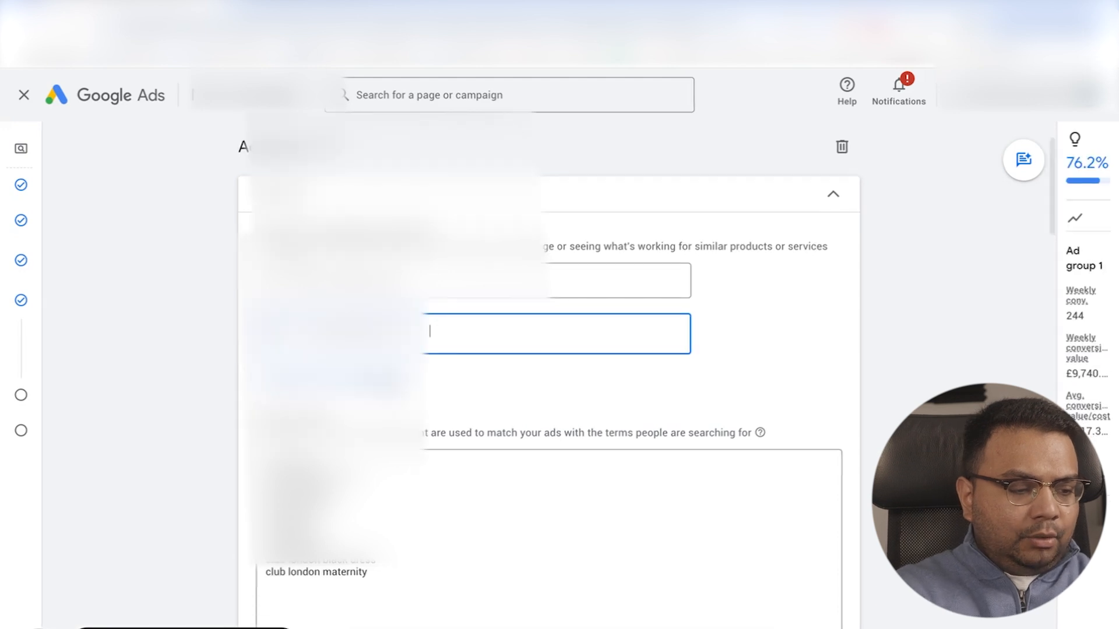
# Clear the existing keywords from Ad group 1 and get new keyword suggestions based on "date night dresses".
pyautogui.scroll(-3, 387, 382)
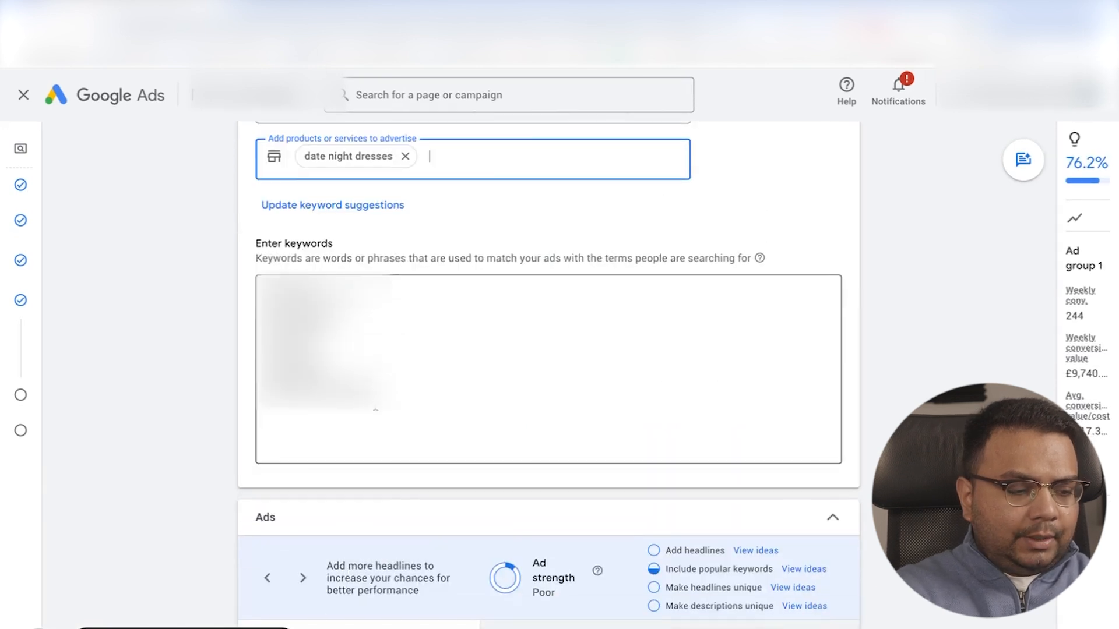
pyautogui.moveTo(377, 403); pyautogui.dragTo(250, 284)
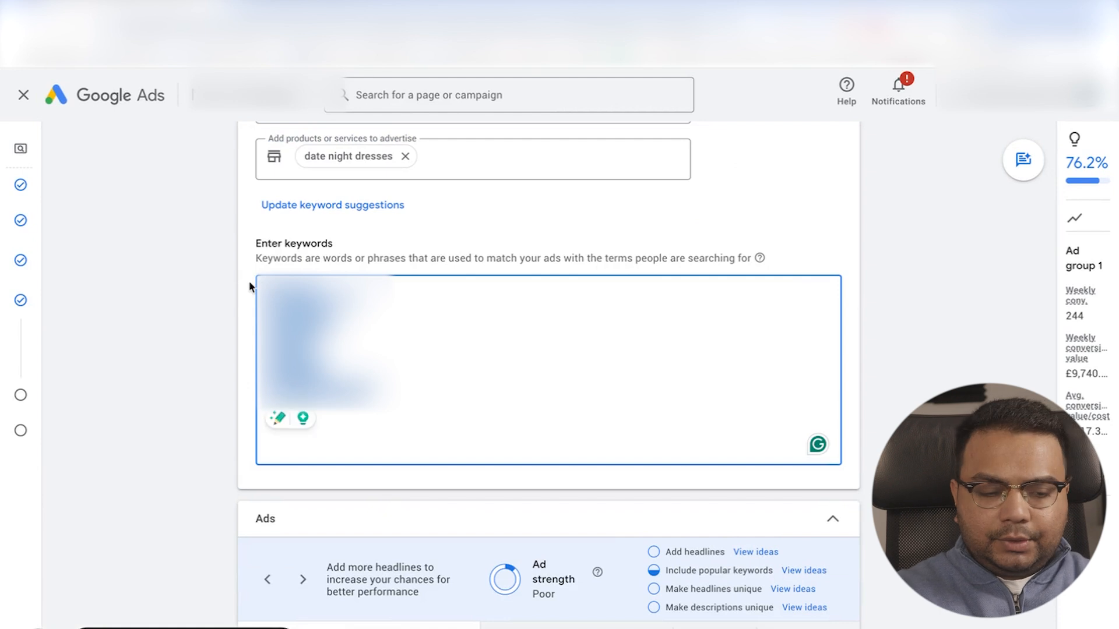
pyautogui.press('BackSpace')
pyautogui.scroll(1, 291, 230)
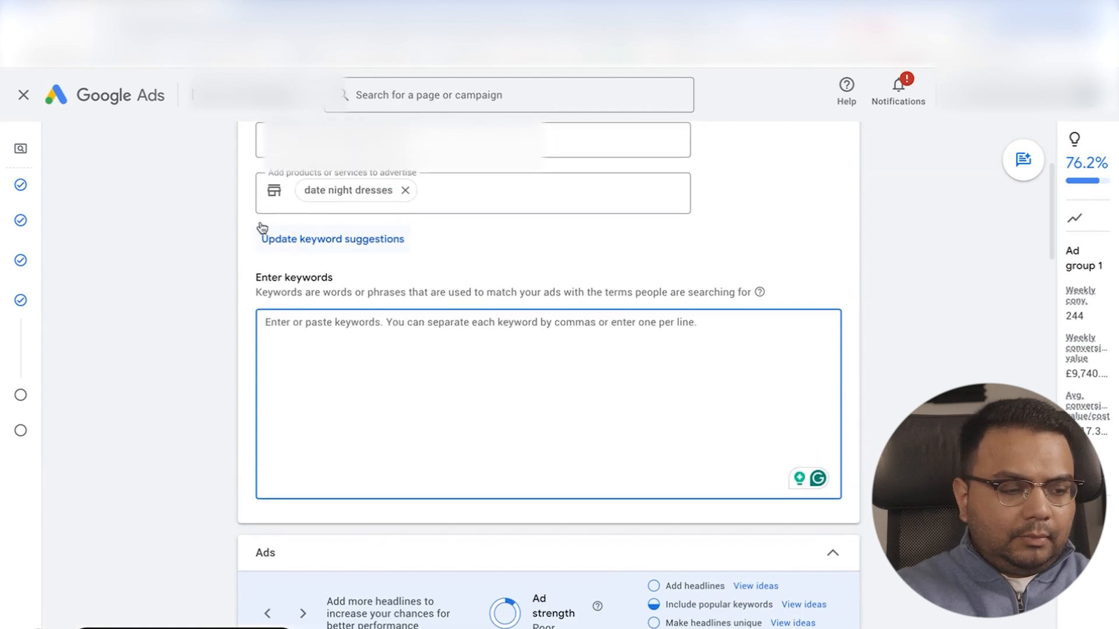
pyautogui.click(313, 246)
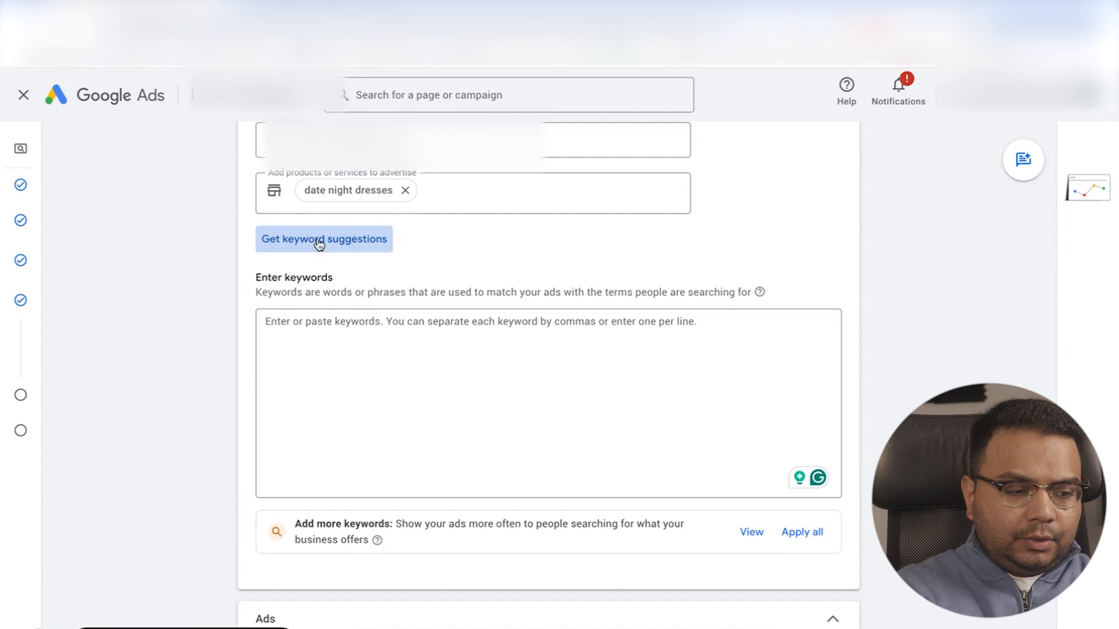
pyautogui.click(182, 233)
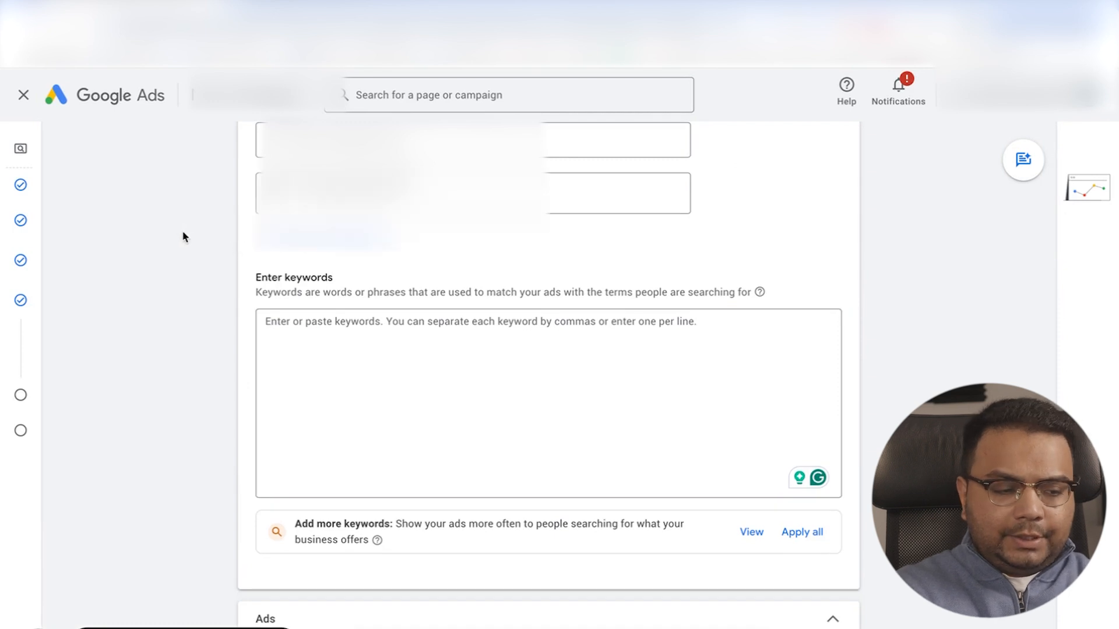
pyautogui.scroll(2, 187, 236)
pyautogui.click(324, 316)
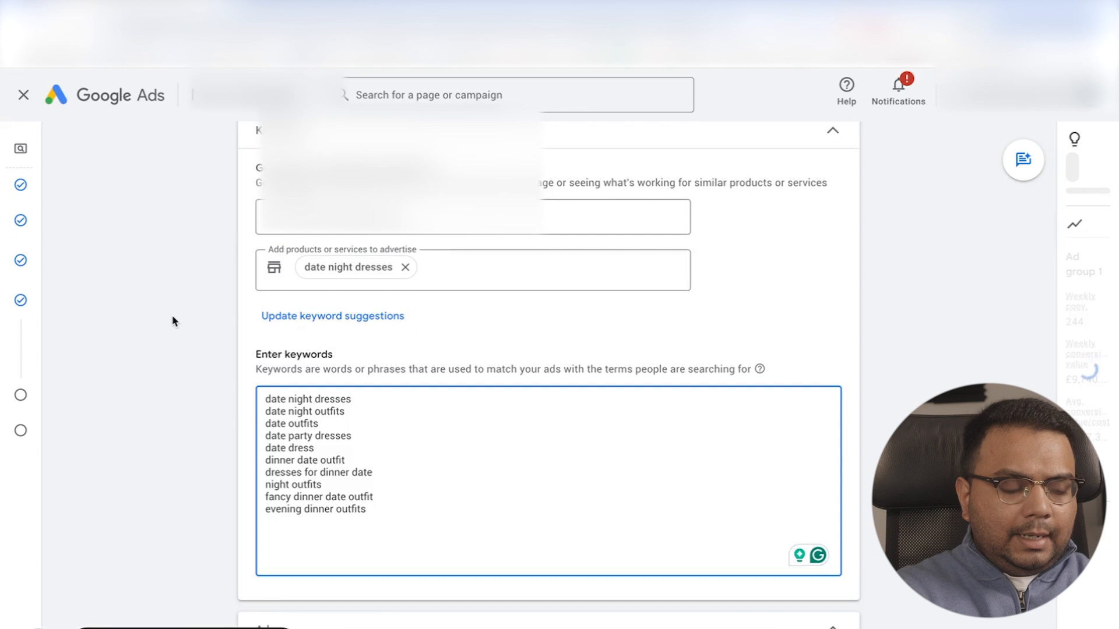
# Review the suggested keywords against the final URL and the product entered for Ad group 1.
pyautogui.moveTo(383, 501); pyautogui.dragTo(309, 432)
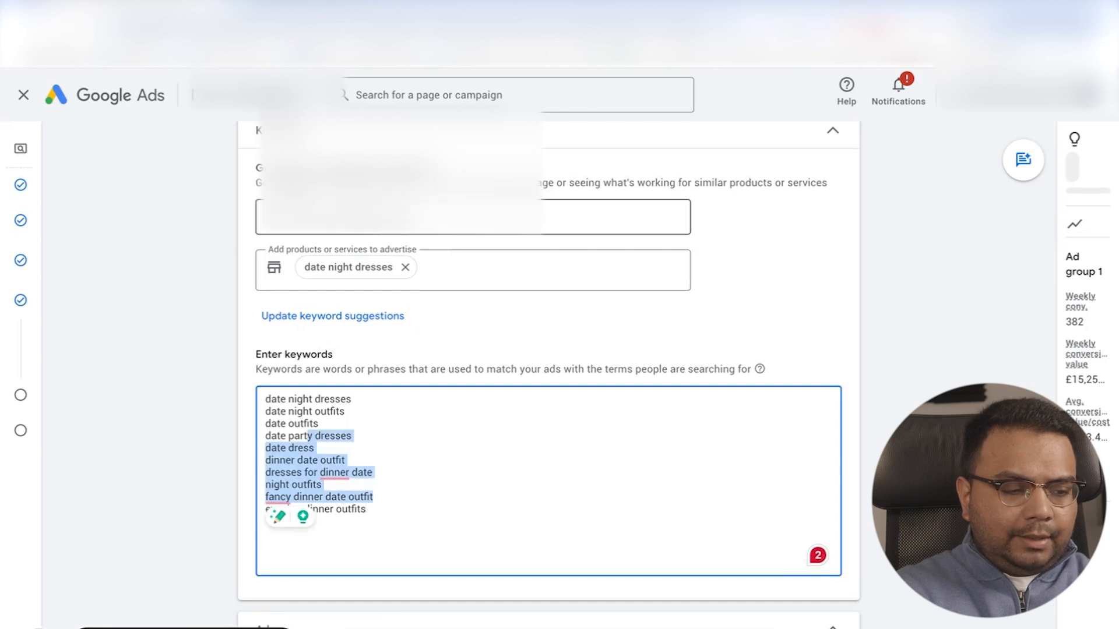
pyautogui.click(402, 224)
pyautogui.click(430, 267)
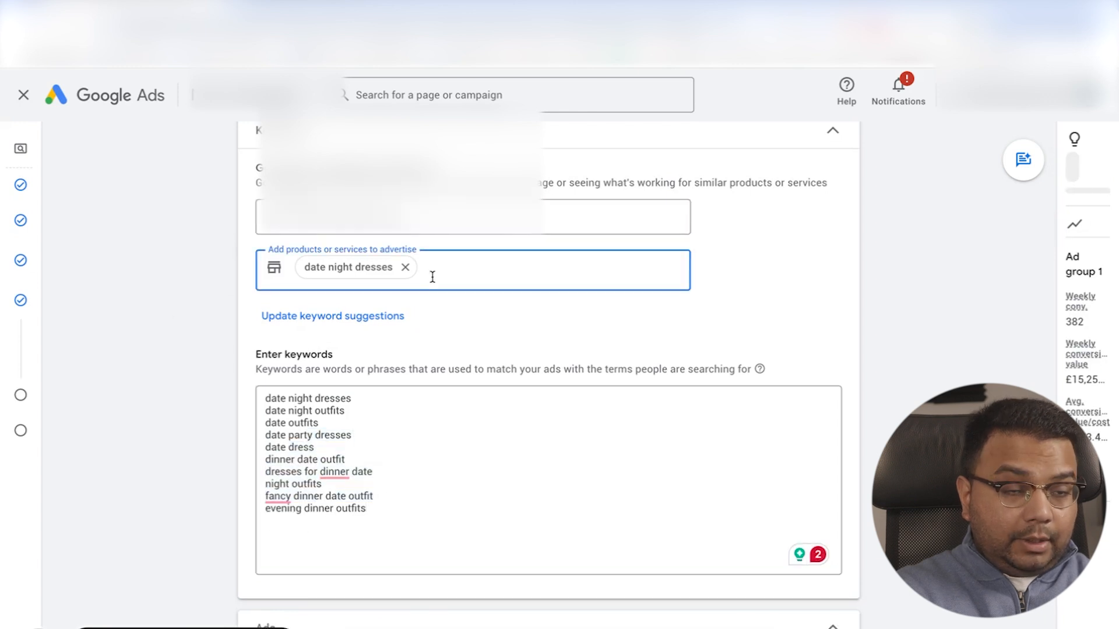
pyautogui.scroll(-1, 220, 361)
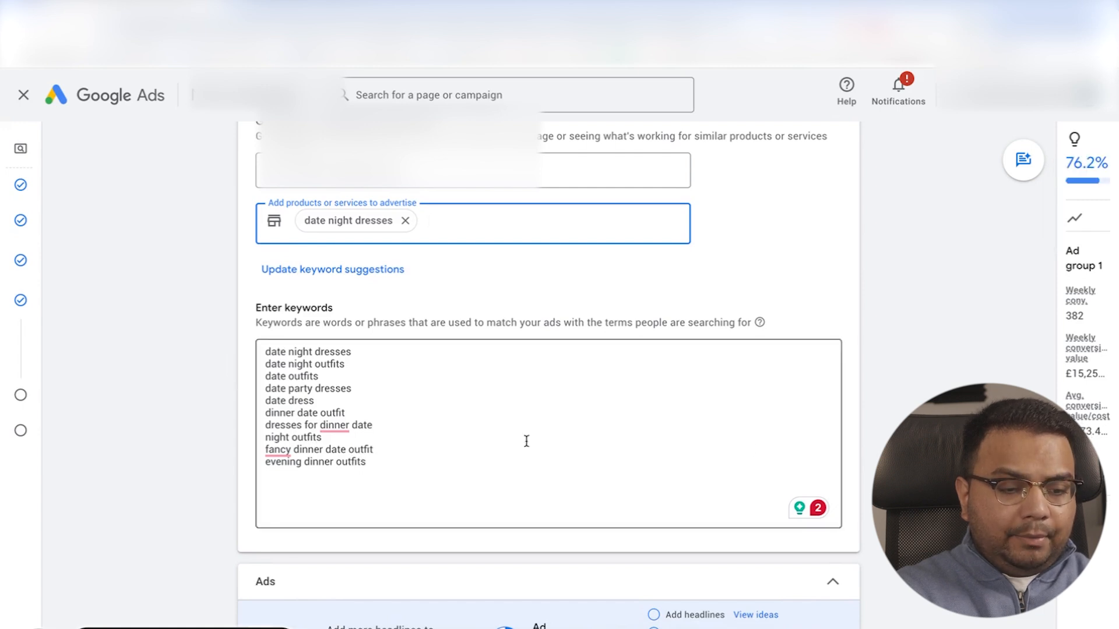
pyautogui.scroll(1, 294, 401)
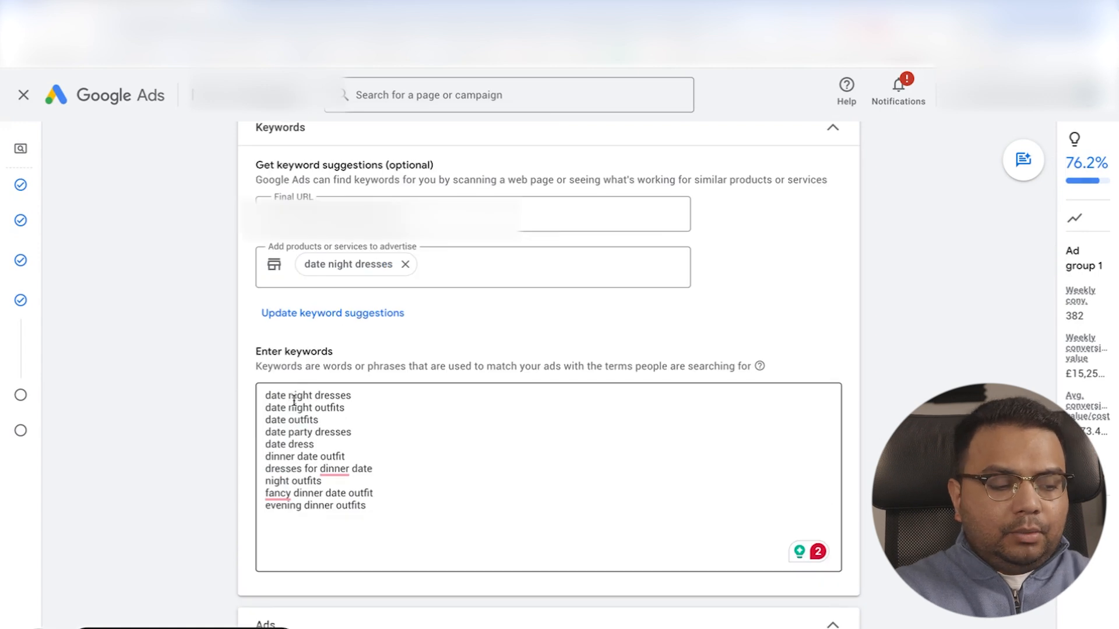
pyautogui.moveTo(369, 498); pyautogui.dragTo(229, 394)
pyautogui.click(223, 394)
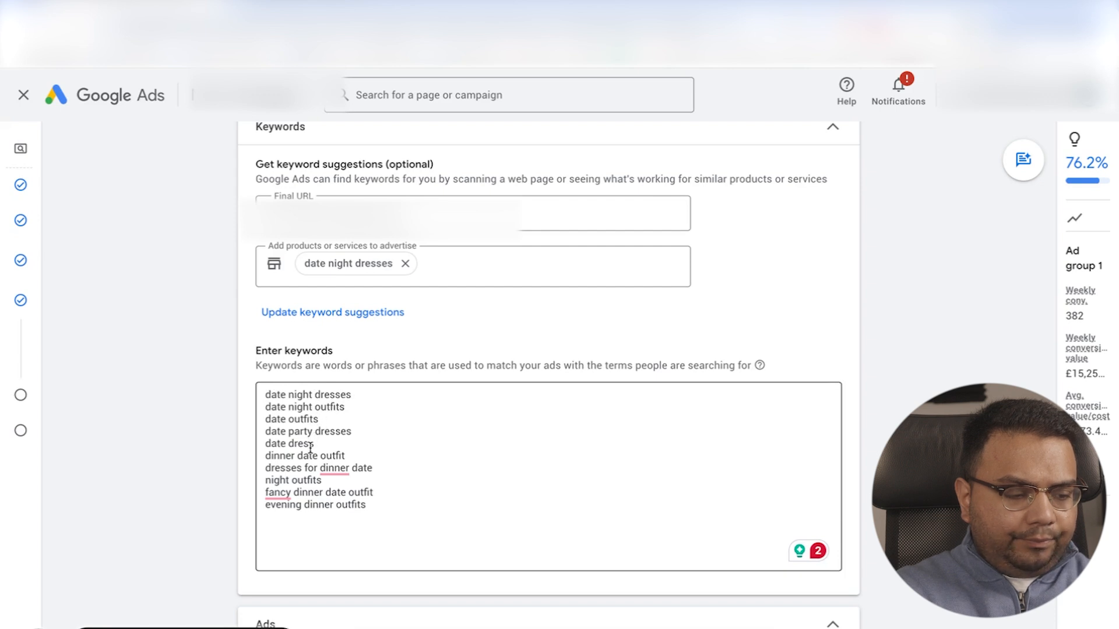
# Remove "date party dresses", "date dress" and "night outfits" from the Ad group 1 keywords.
pyautogui.moveTo(309, 446); pyautogui.dragTo(265, 432)
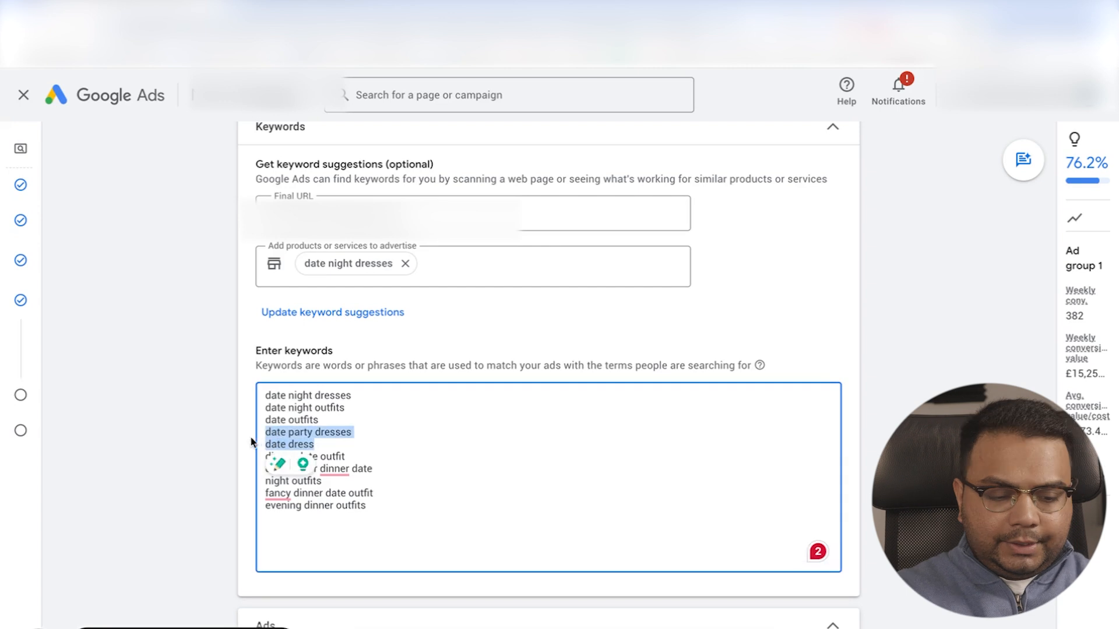
pyautogui.press('BackSpace')
pyautogui.press('BackSpace')
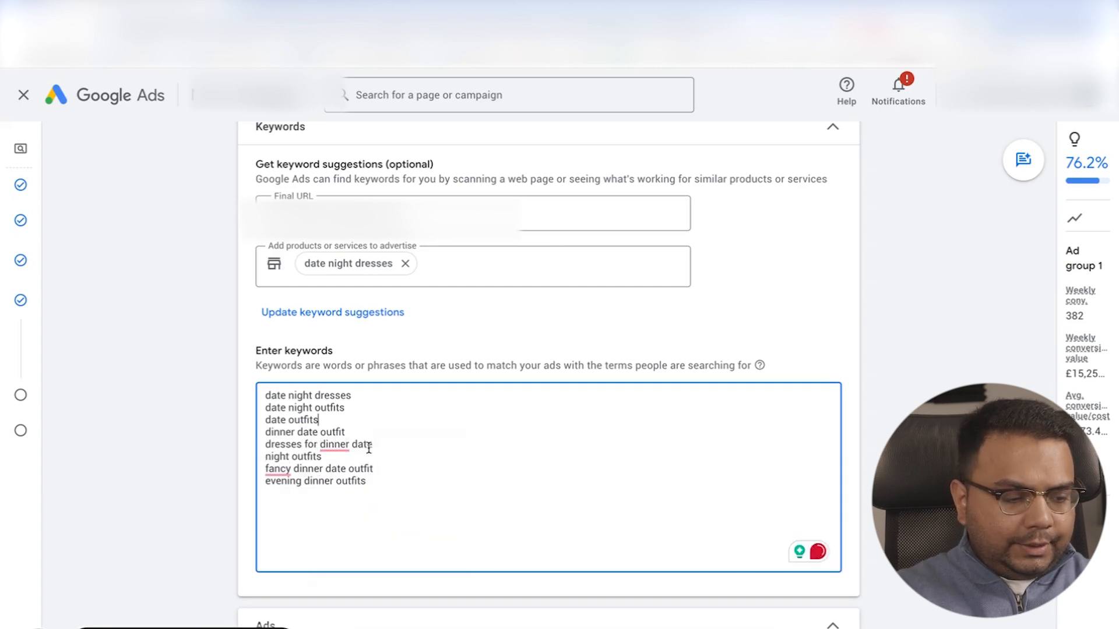
pyautogui.moveTo(323, 457); pyautogui.dragTo(261, 456)
pyautogui.press('BackSpace')
pyautogui.press('BackSpace')
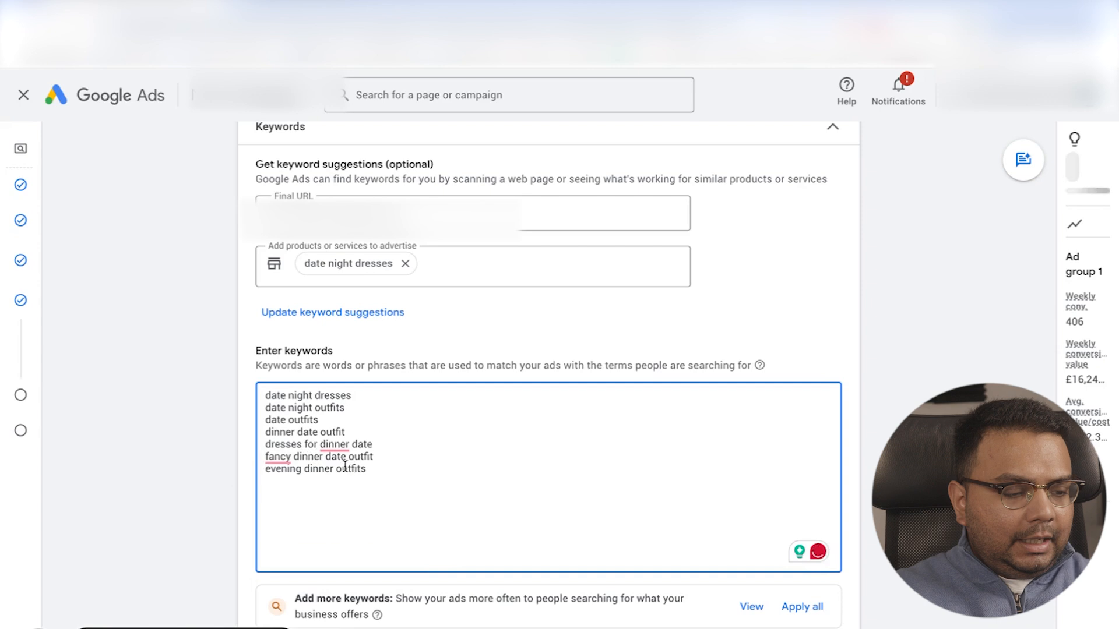
# Add the keyword "buy date night outfit" on a new line at the end of the keyword list.
pyautogui.click(379, 470)
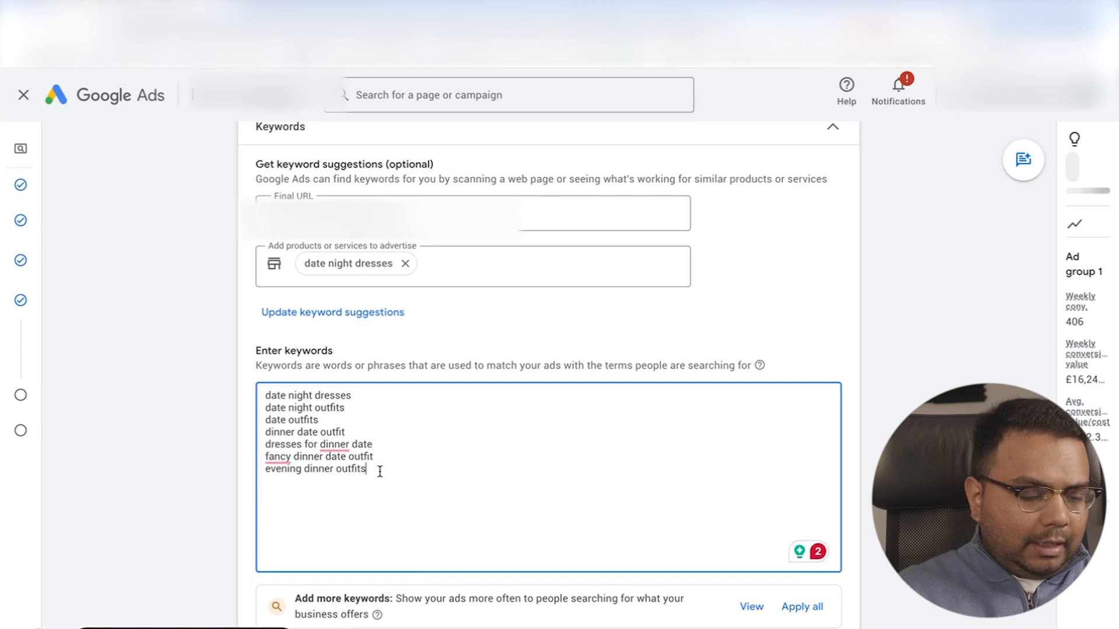
pyautogui.press('Return')
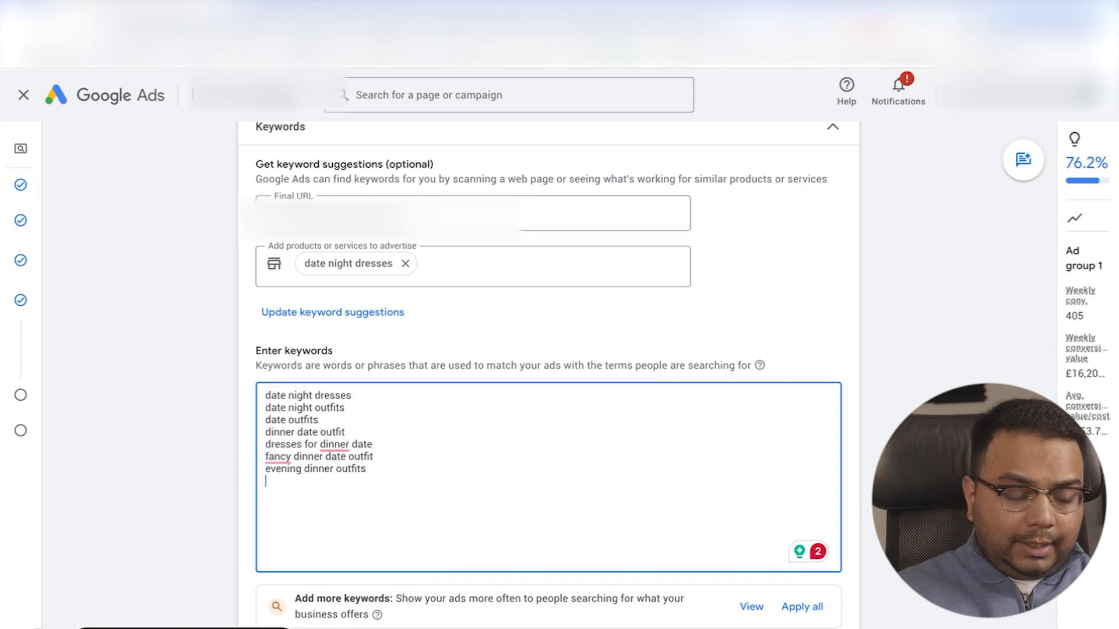
pyautogui.write('buy')
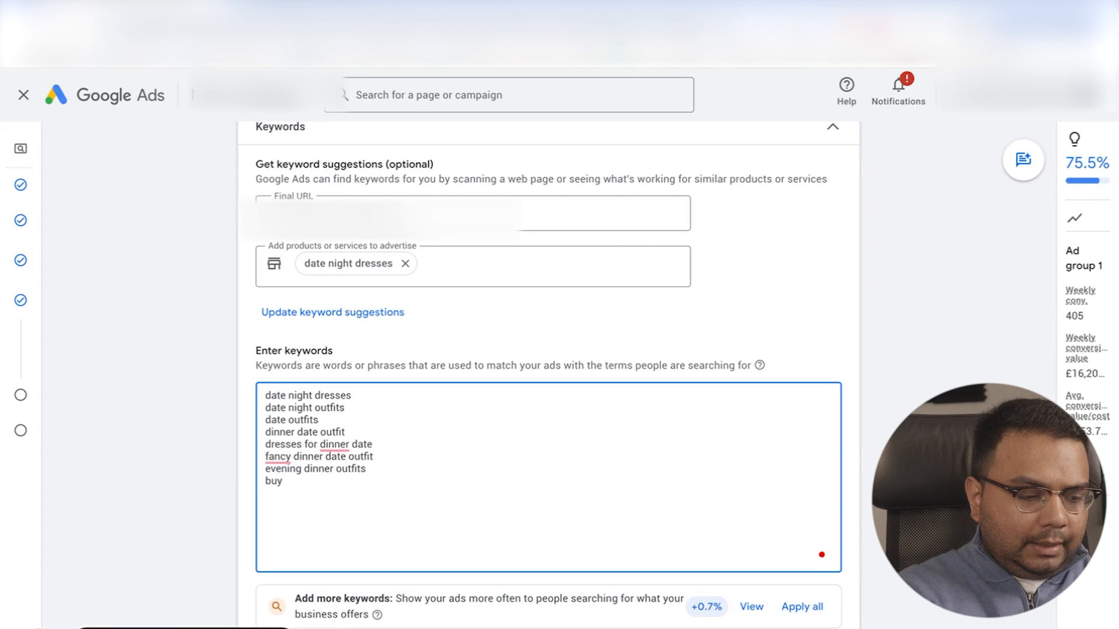
pyautogui.write(' date night iut')
pyautogui.press('BackSpace')
pyautogui.press('BackSpace')
pyautogui.press('BackSpace')
pyautogui.press('BackSpace')
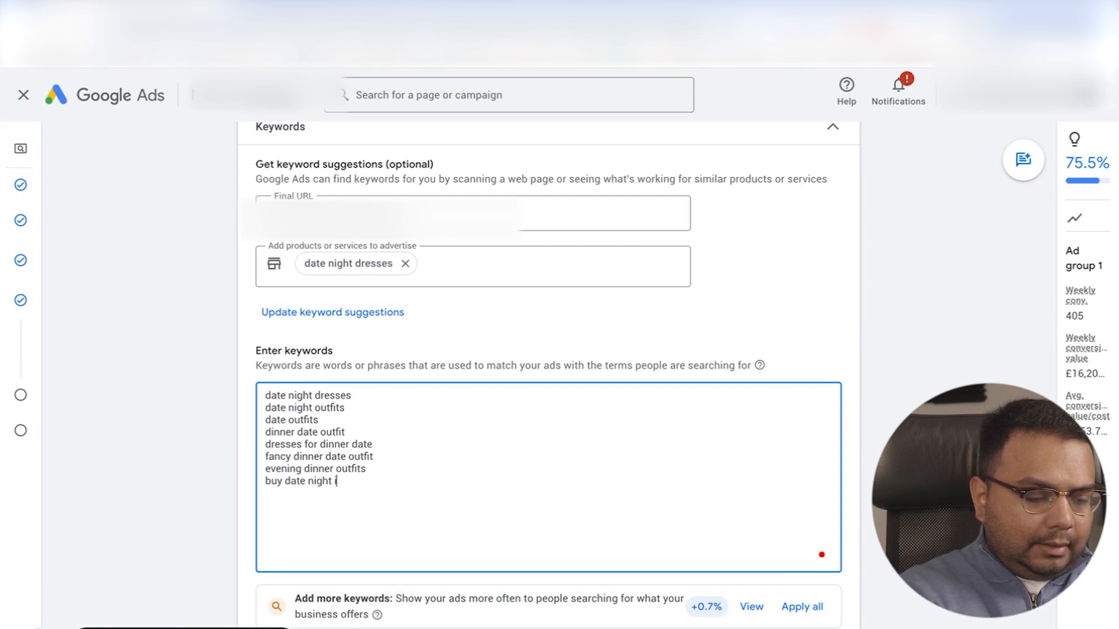
pyautogui.write('outfit')
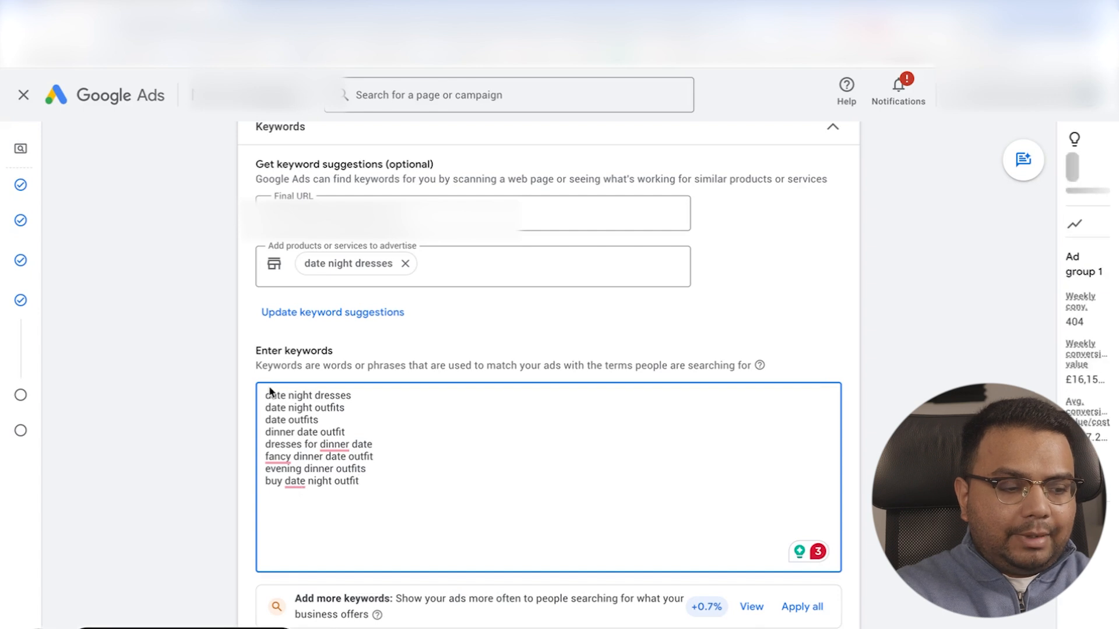
# Enclose the keywords date night dresses, date night outfits and date outfits in double quotation marks for phrase match.
pyautogui.moveTo(269, 395); pyautogui.dragTo(362, 486)
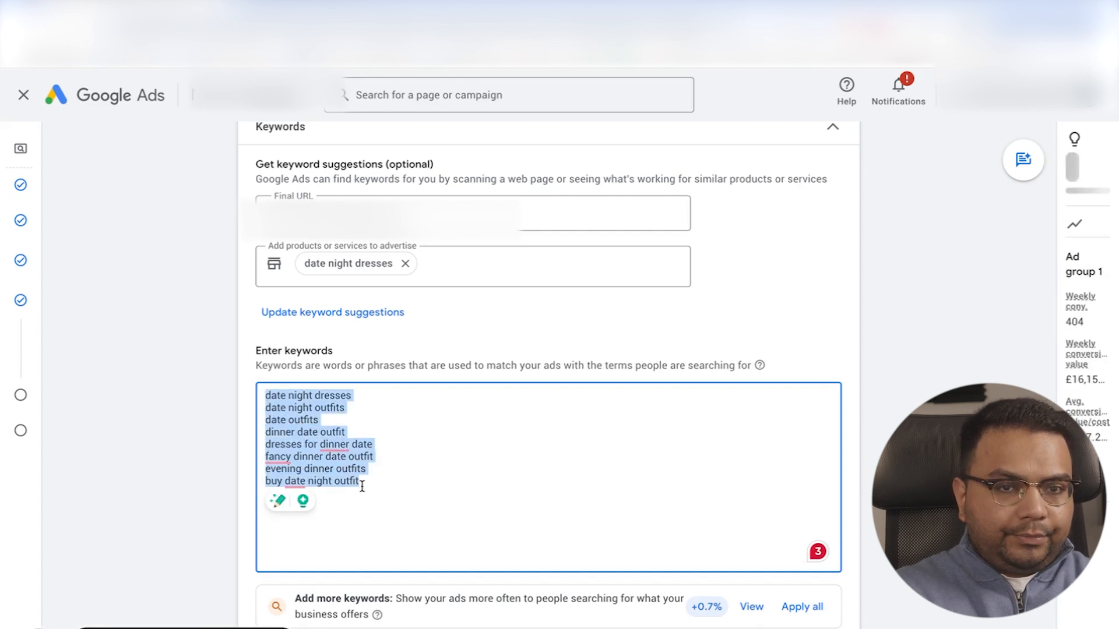
pyautogui.click(238, 469)
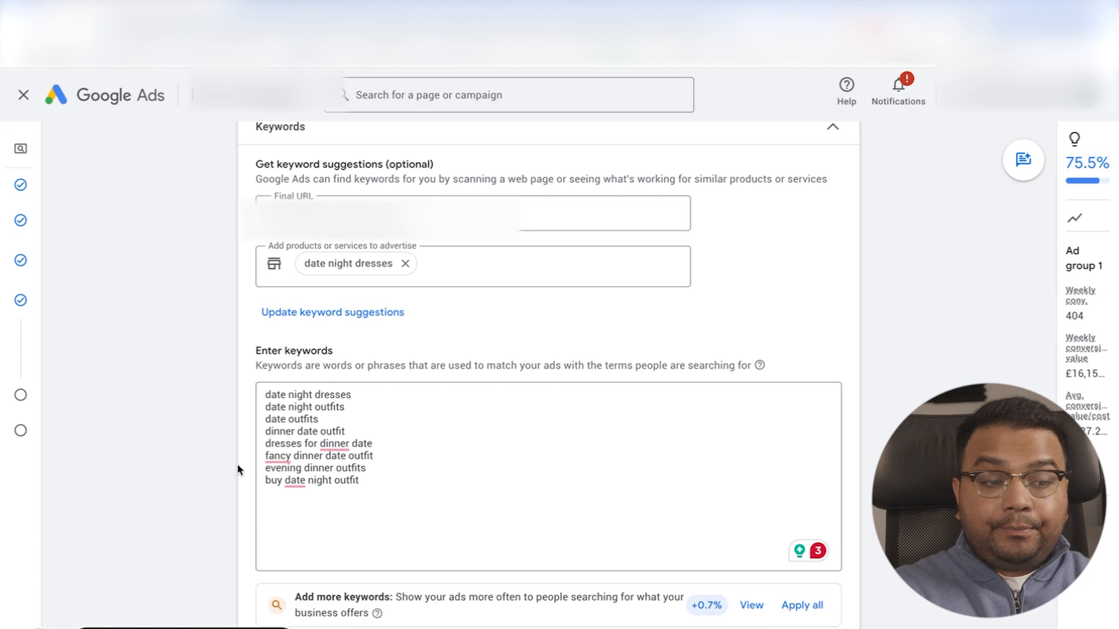
pyautogui.click(266, 397)
pyautogui.write('"')
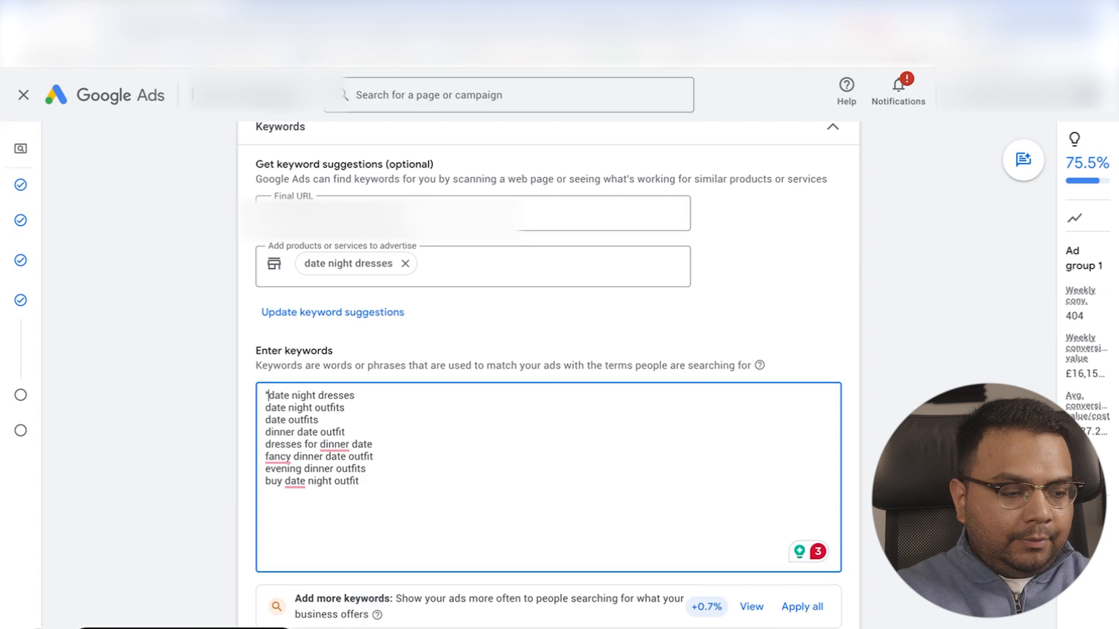
pyautogui.write('"')
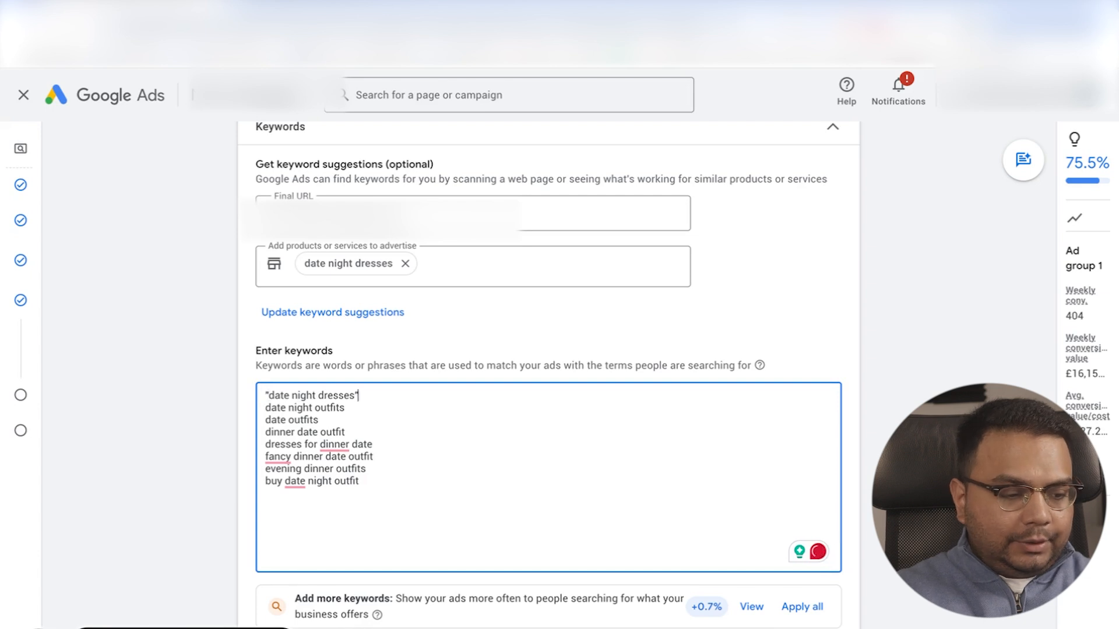
pyautogui.click(265, 407)
pyautogui.write('"')
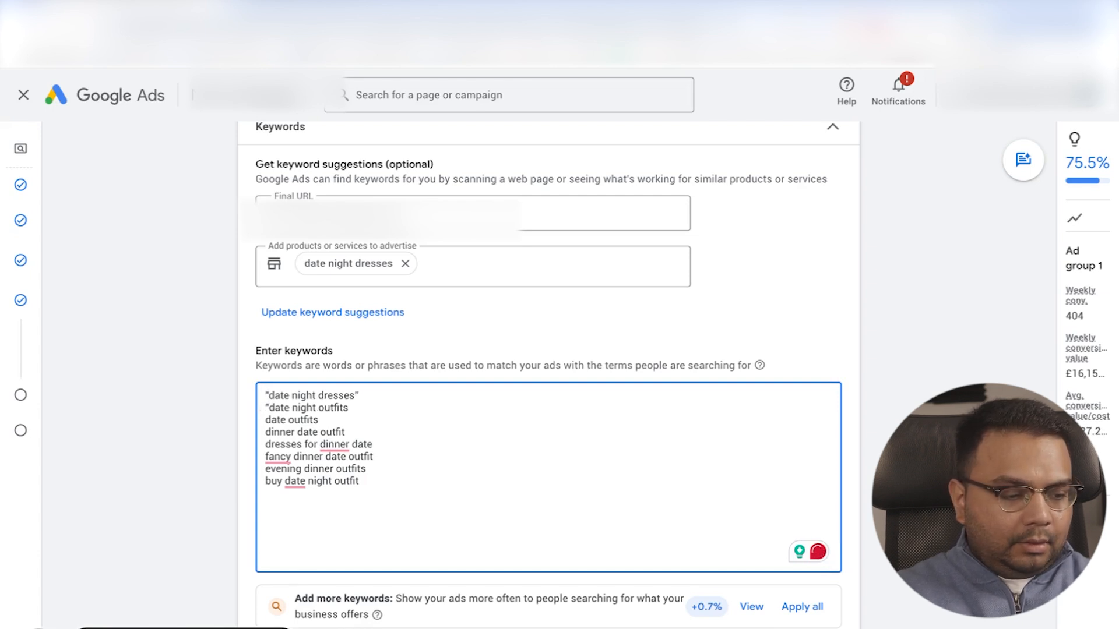
pyautogui.click(361, 409)
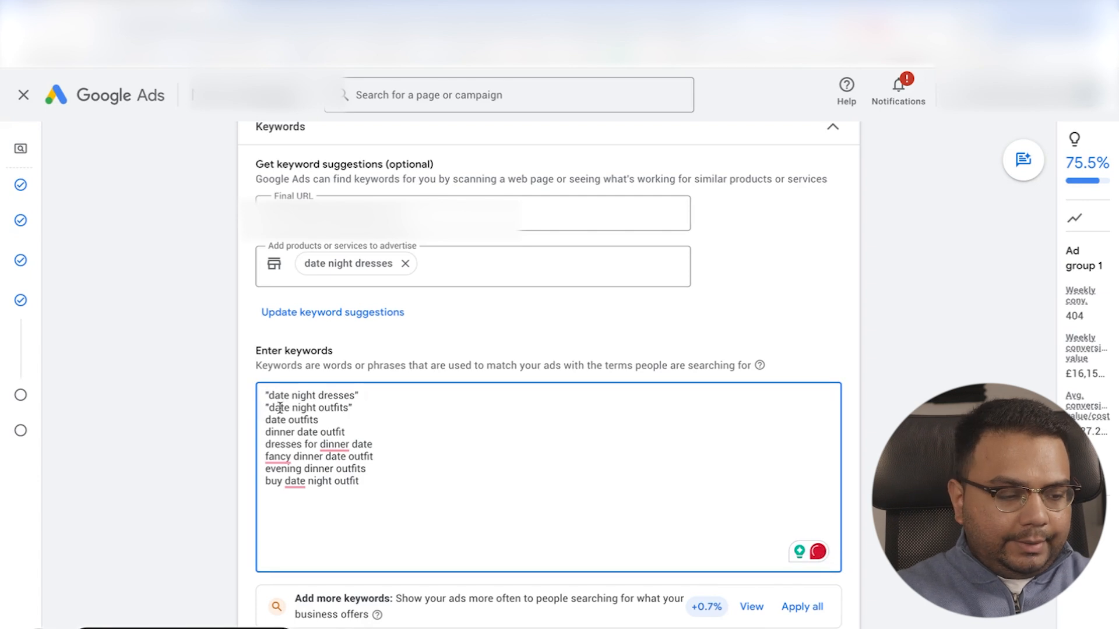
pyautogui.click(265, 420)
pyautogui.write('"')
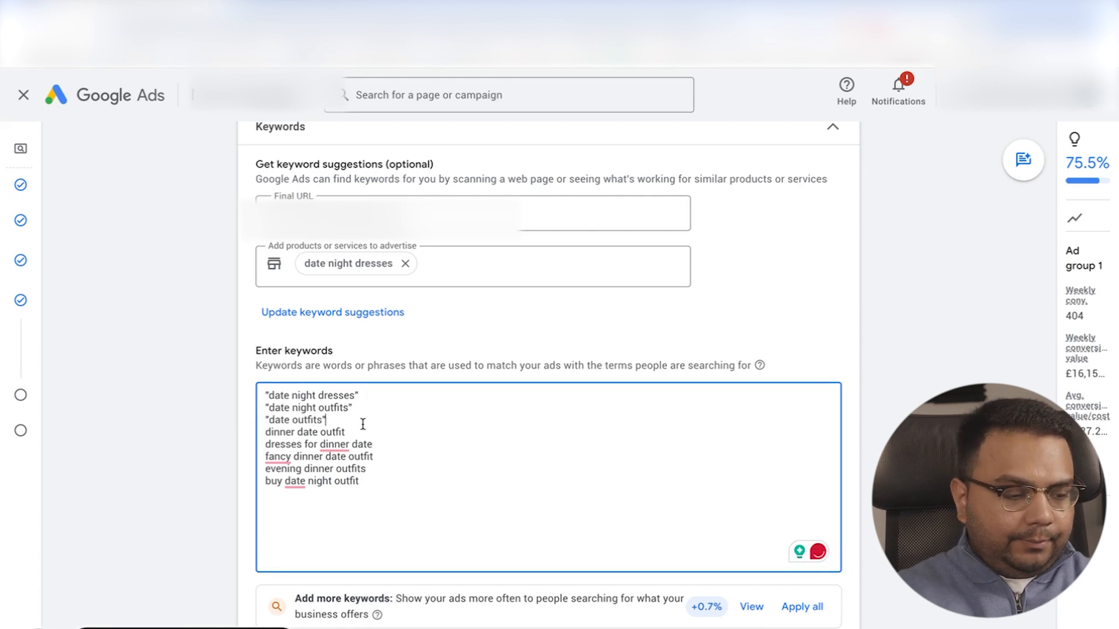
# Put double quotation marks around dresses for dinner date, fancy dinner date outfit, evening dinner outfits and buy date night outfit.
pyautogui.click(265, 444)
pyautogui.write('"')
pyautogui.click(394, 445)
pyautogui.write('"')
pyautogui.click(268, 455)
pyautogui.write('"')
pyautogui.click(267, 467)
pyautogui.write('"')
pyautogui.click(390, 466)
pyautogui.write('"')
pyautogui.click(266, 479)
pyautogui.write('"')
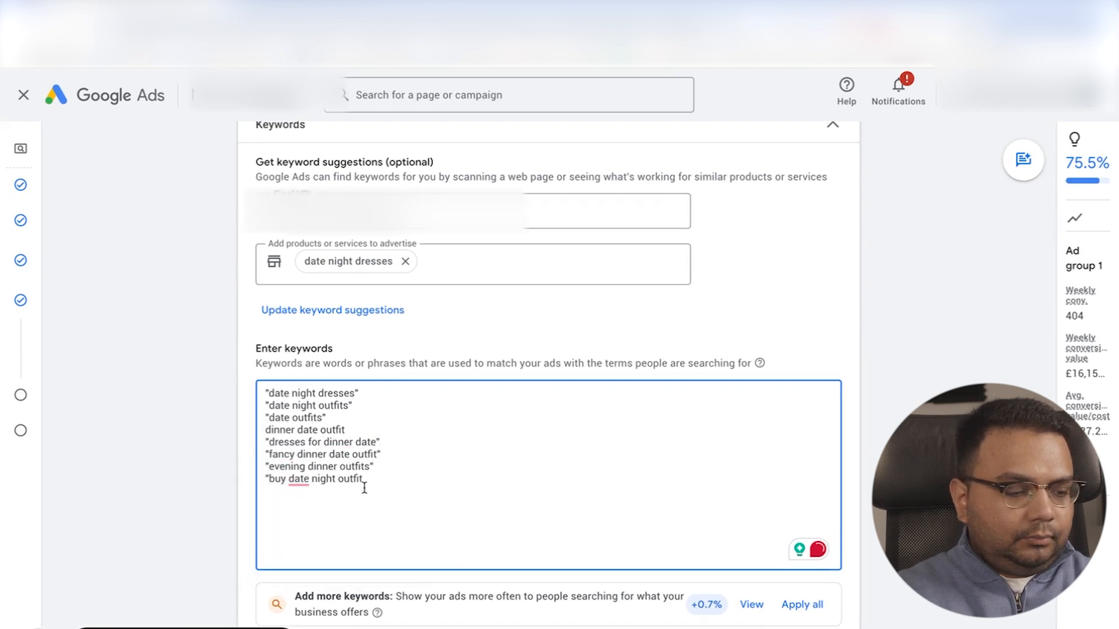
# Copy the whole keyword list and paste a duplicate of it below the last keyword.
pyautogui.moveTo(377, 477); pyautogui.dragTo(265, 393)
pyautogui.click(332, 443)
pyautogui.moveTo(369, 482); pyautogui.dragTo(265, 394)
pyautogui.hotkey('ctrl', 'c')
pyautogui.click(407, 484)
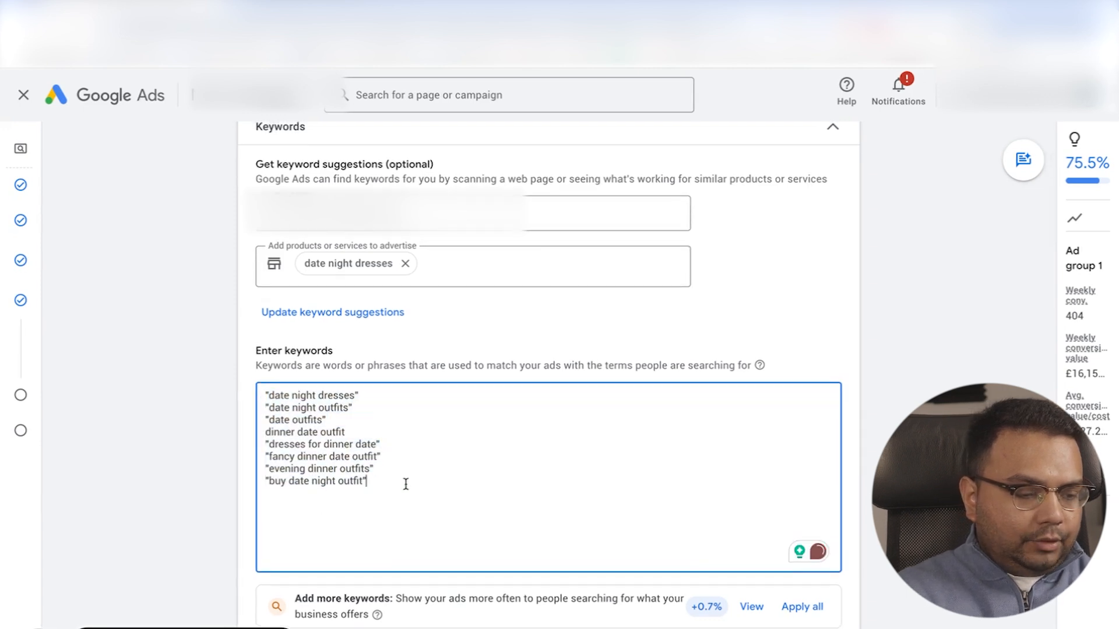
pyautogui.press('Return')
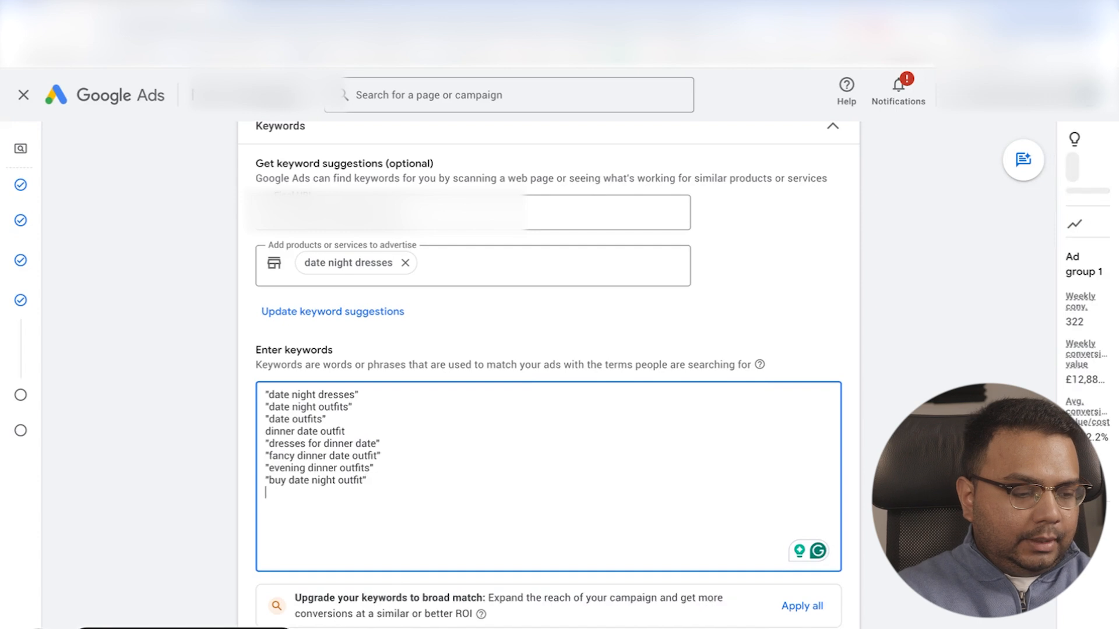
pyautogui.hotkey('ctrl', 'v')
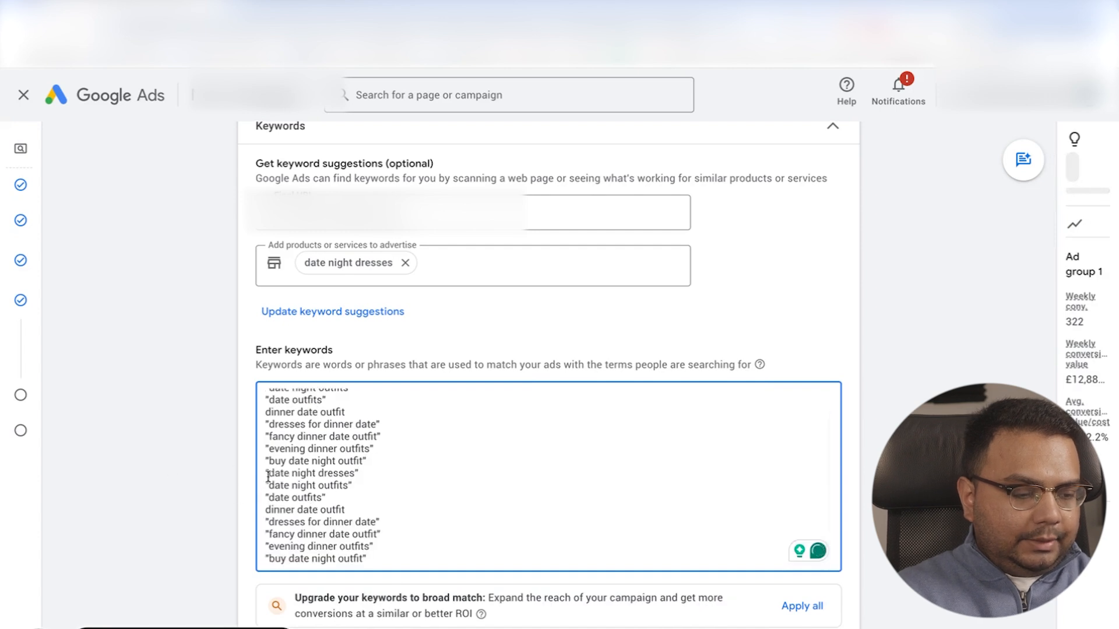
# Replace the double quotation marks around the duplicated keyword date night dresses with square brackets for exact match.
pyautogui.scroll(5, 264, 488)
pyautogui.scroll(-1, 215, 476)
pyautogui.scroll(-3, 209, 478)
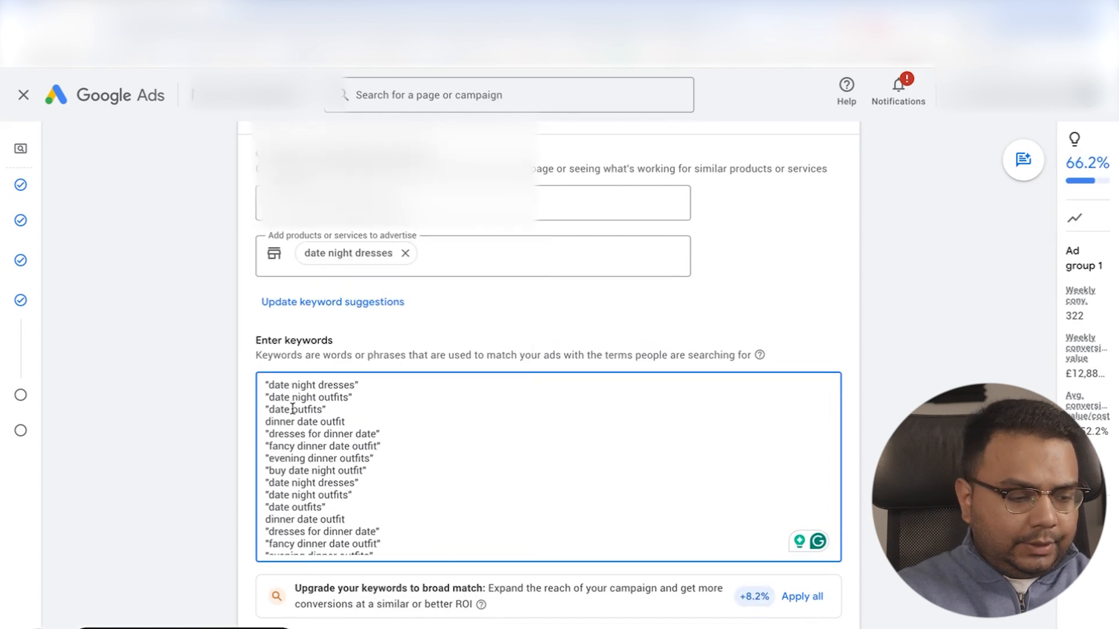
pyautogui.click(269, 483)
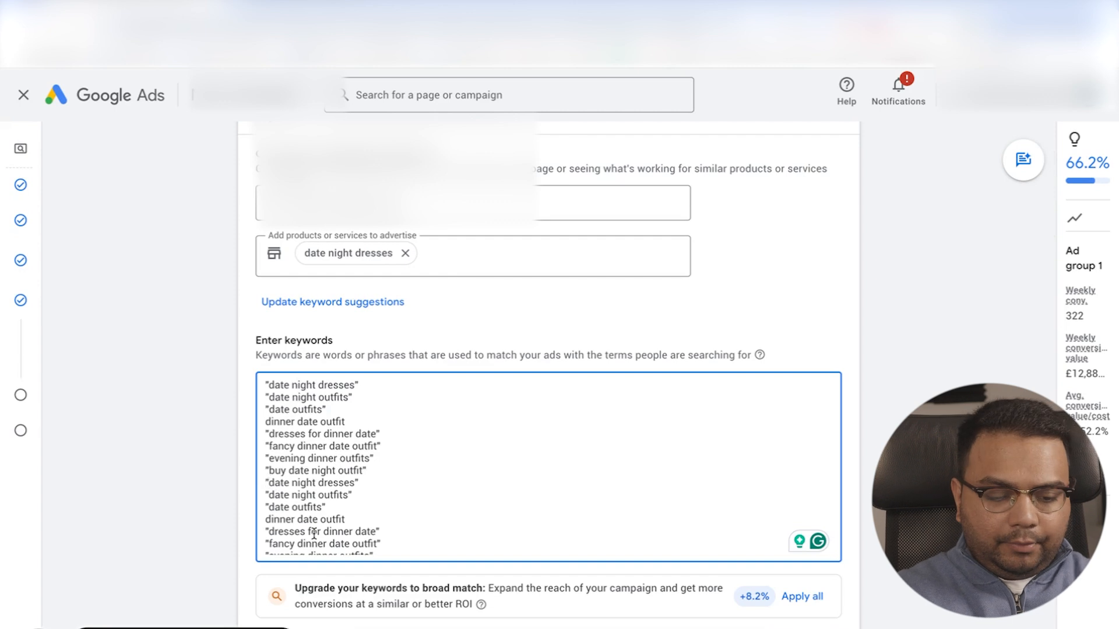
pyautogui.press('BackSpace')
pyautogui.write('[')
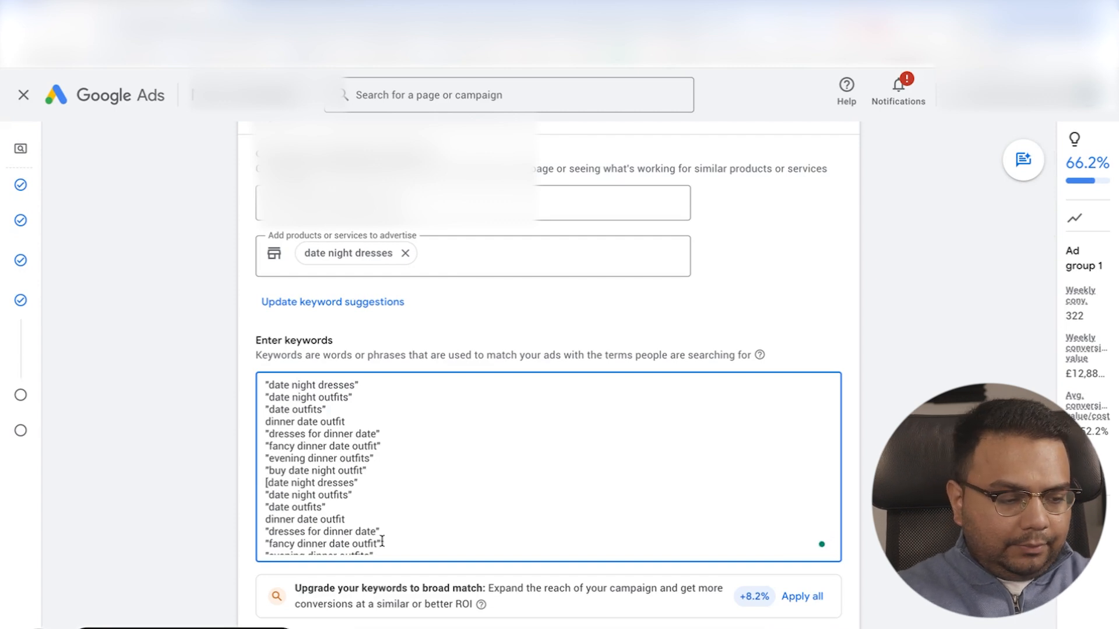
pyautogui.click(365, 483)
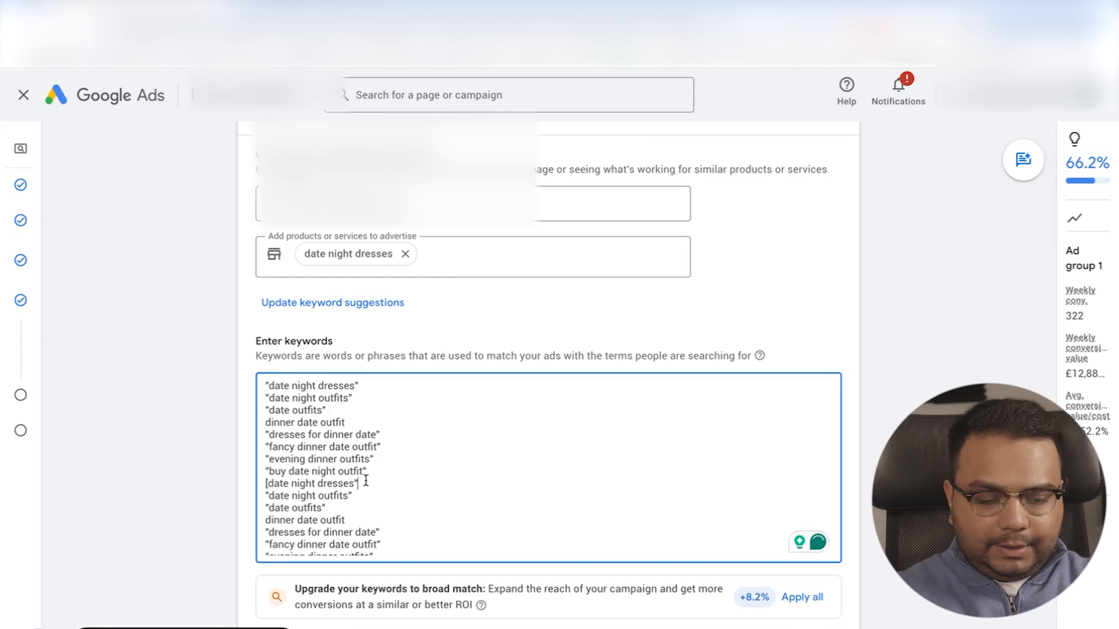
pyautogui.write(']')
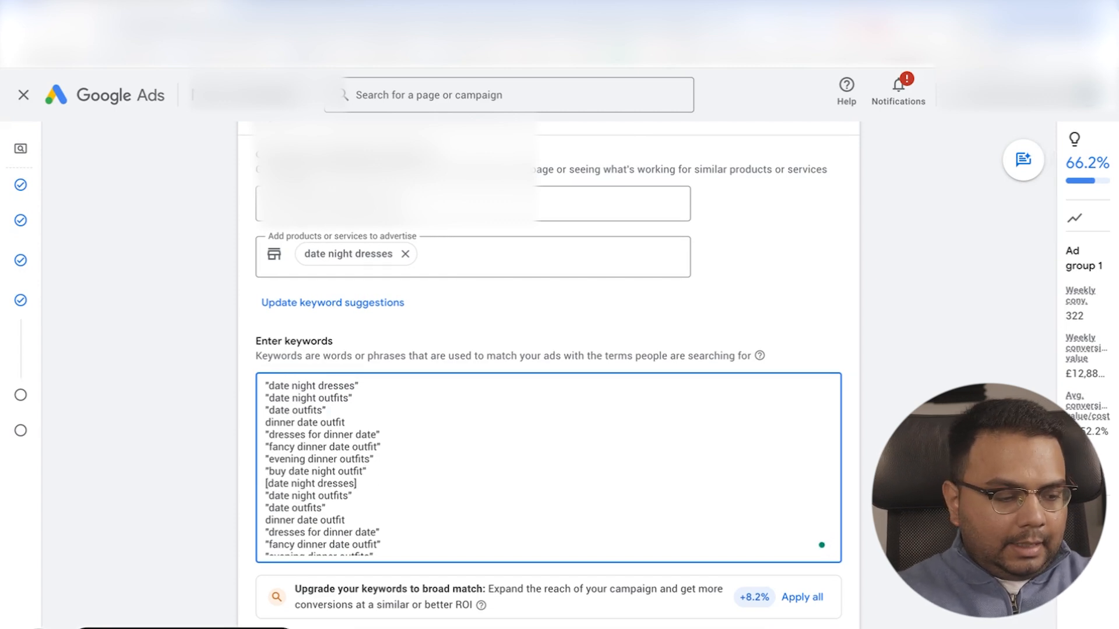
# Change the duplicated keyword date night outfits to exact match by enclosing it in square brackets instead of quotation marks.
pyautogui.click(270, 494)
pyautogui.press('BackSpace')
pyautogui.write('[')
pyautogui.scroll(-3, 350, 466)
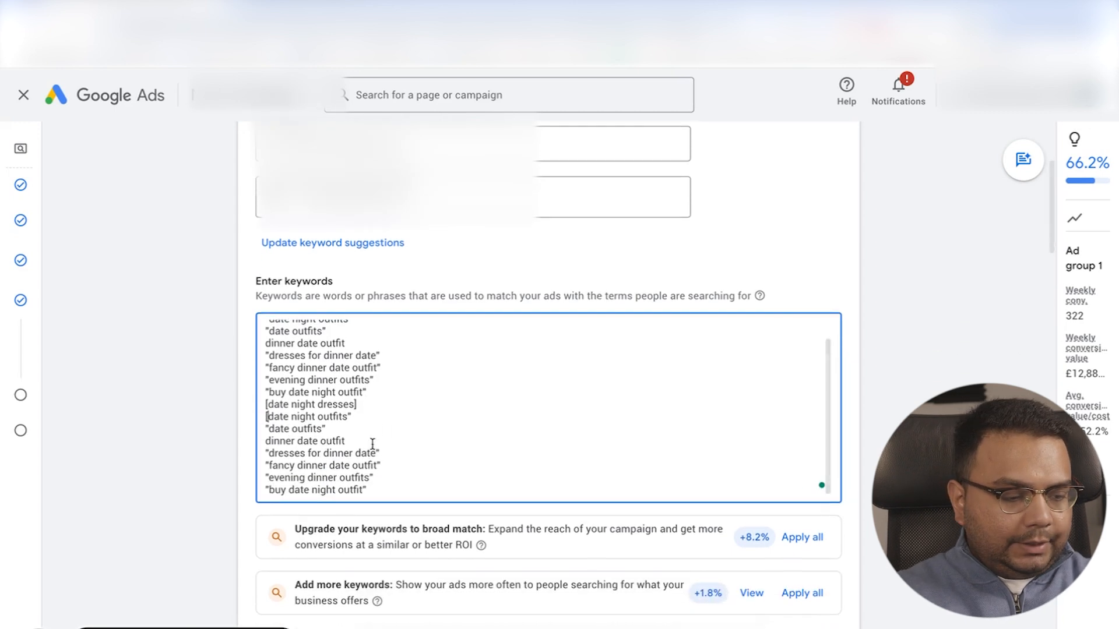
pyautogui.click(362, 416)
pyautogui.press('BackSpace')
pyautogui.write(']')
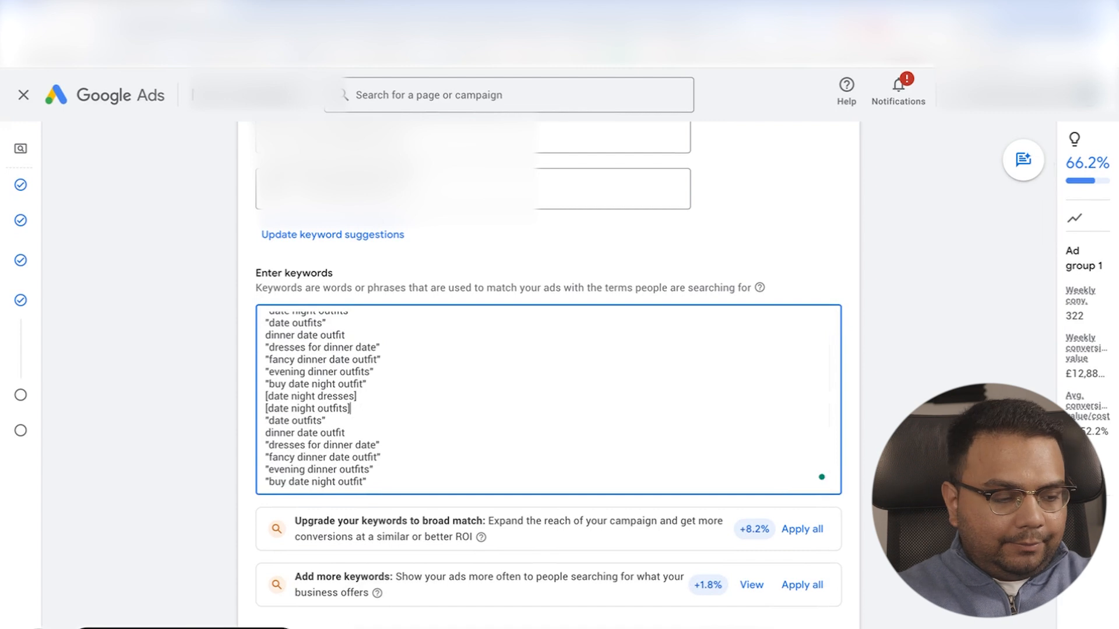
# Replace the quotation marks around the duplicated keyword date outfits with square brackets.
pyautogui.click(269, 421)
pyautogui.press('BackSpace')
pyautogui.write('[')
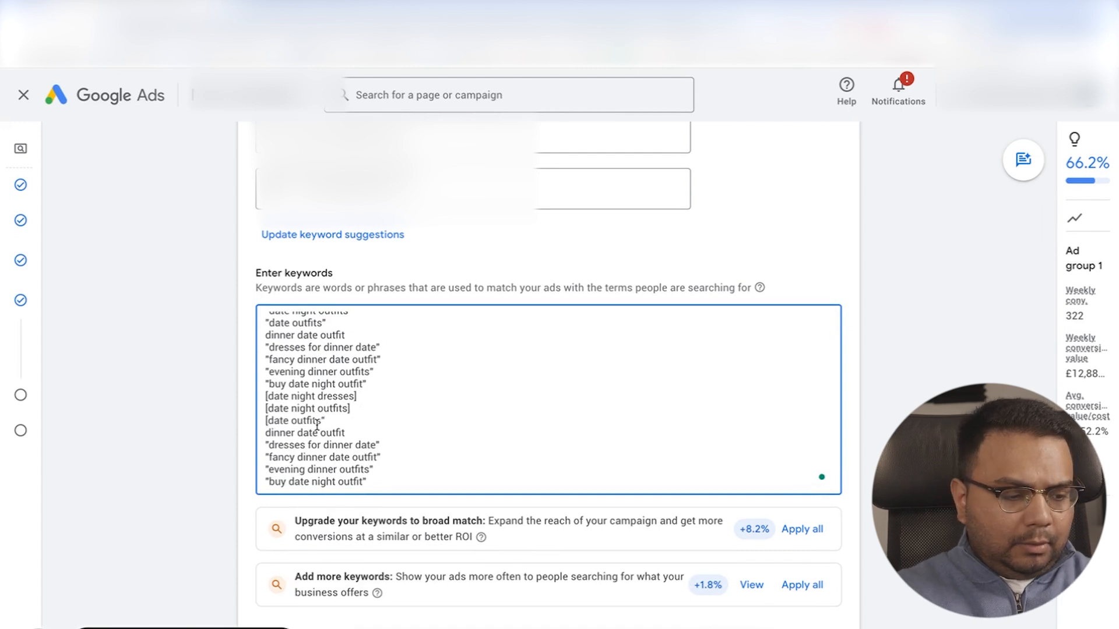
pyautogui.click(352, 422)
pyautogui.press('BackSpace')
pyautogui.write(']')
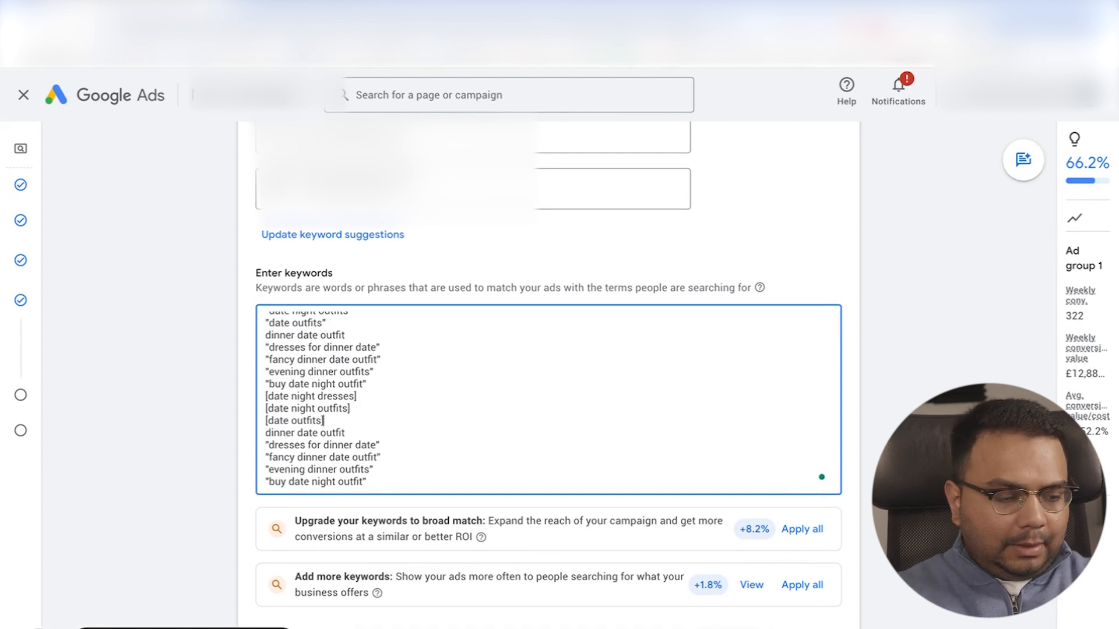
# Enclose the remaining duplicated keywords, from dinner date outfit through buy date night outfit, in square brackets for exact match.
pyautogui.click(267, 431)
pyautogui.write('[')
pyautogui.click(356, 432)
pyautogui.write(']')
pyautogui.scroll(-1, 357, 435)
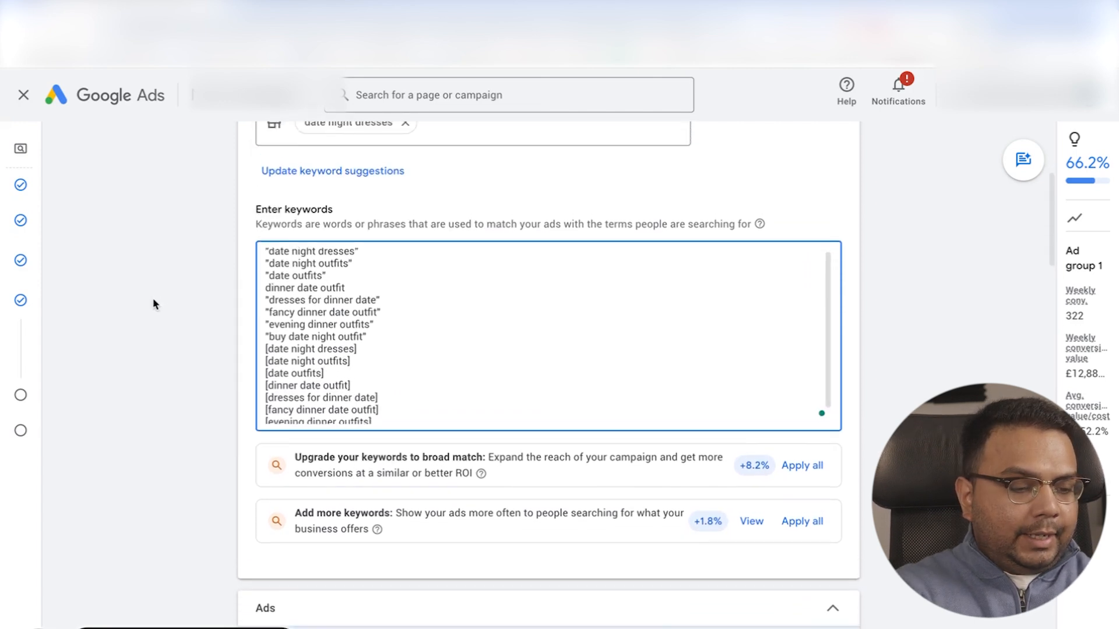
# Replace the ad group's default name with "Search - Date Night Dresses".
pyautogui.scroll(2, 292, 274)
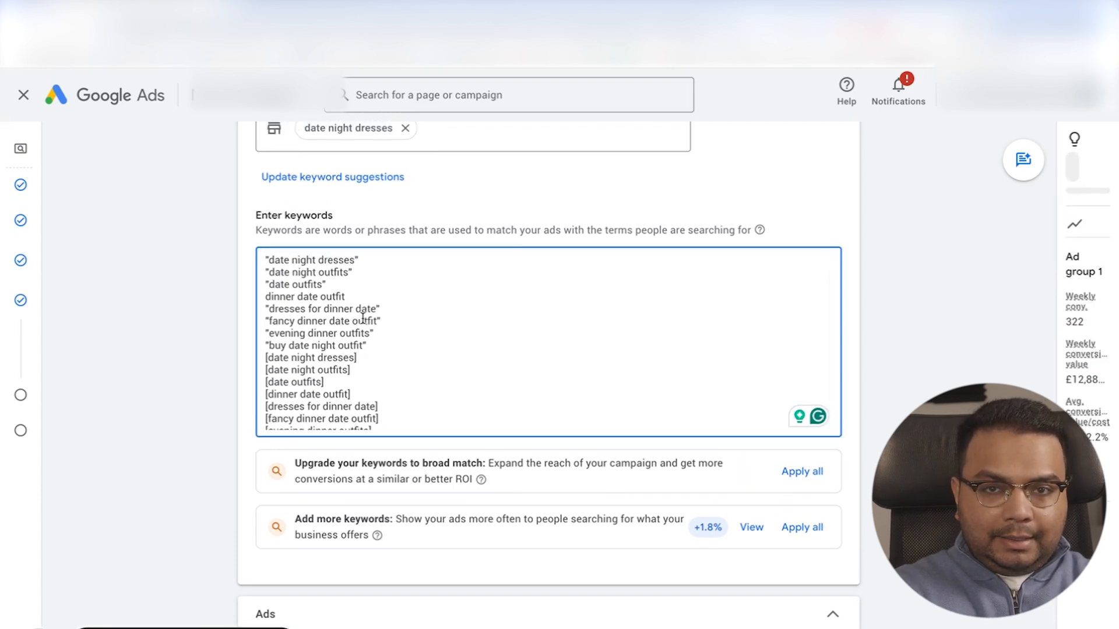
pyautogui.scroll(-1, 300, 321)
pyautogui.scroll(2, 309, 335)
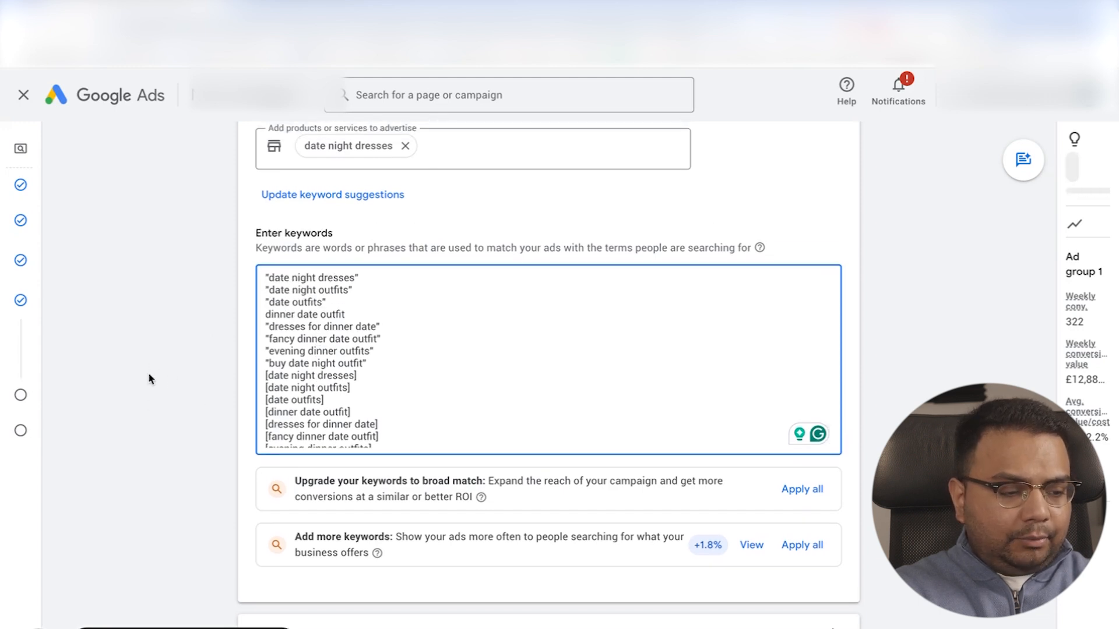
pyautogui.scroll(3, 157, 362)
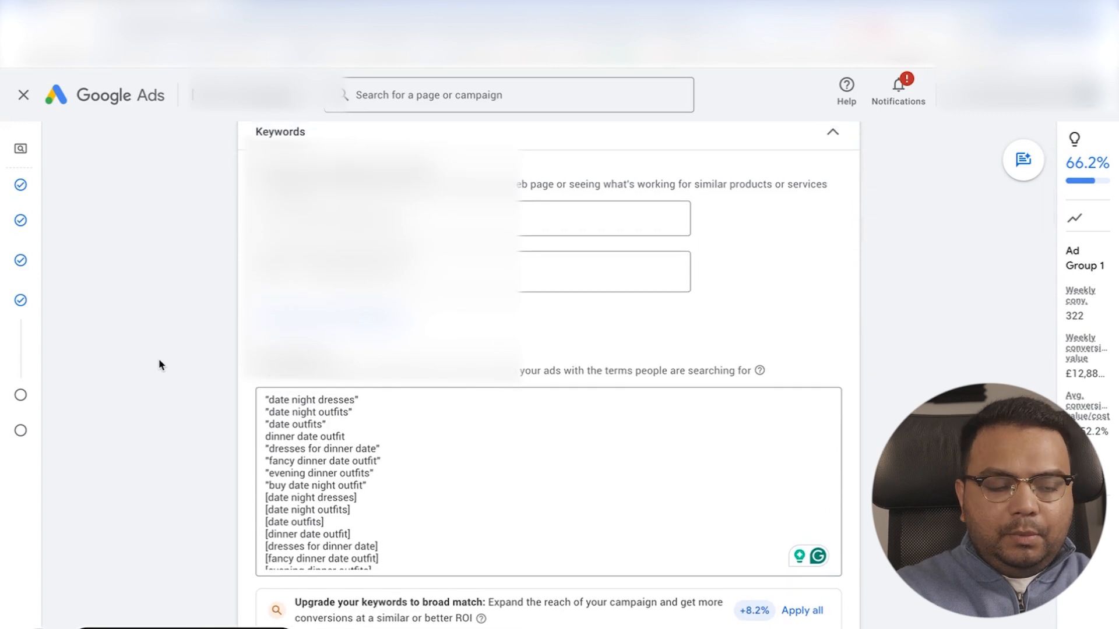
pyautogui.scroll(3, 162, 359)
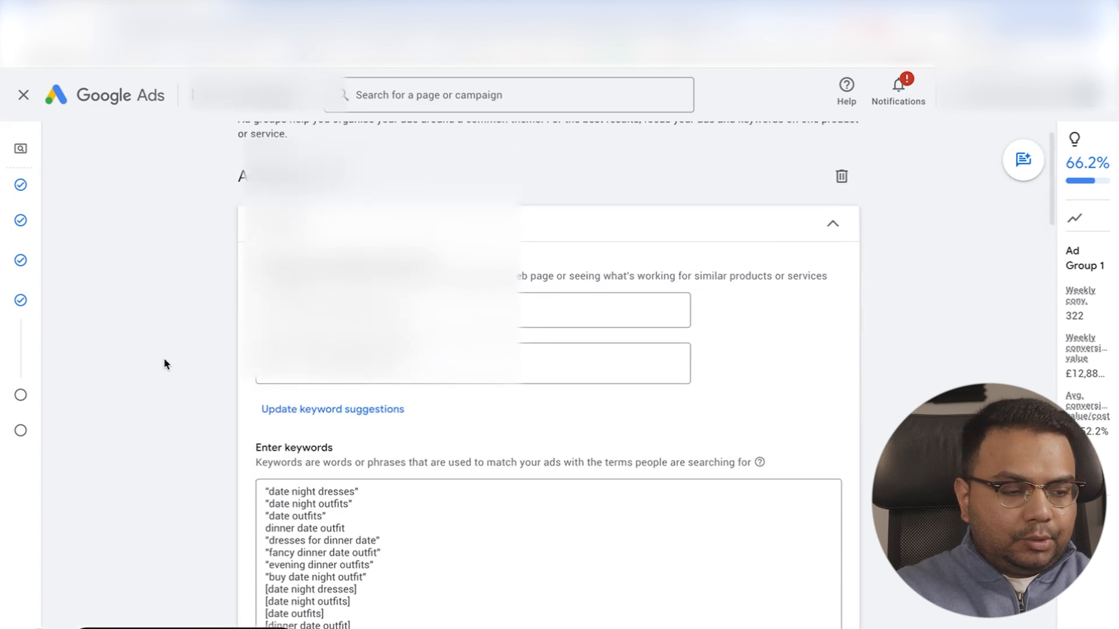
pyautogui.scroll(1, 167, 364)
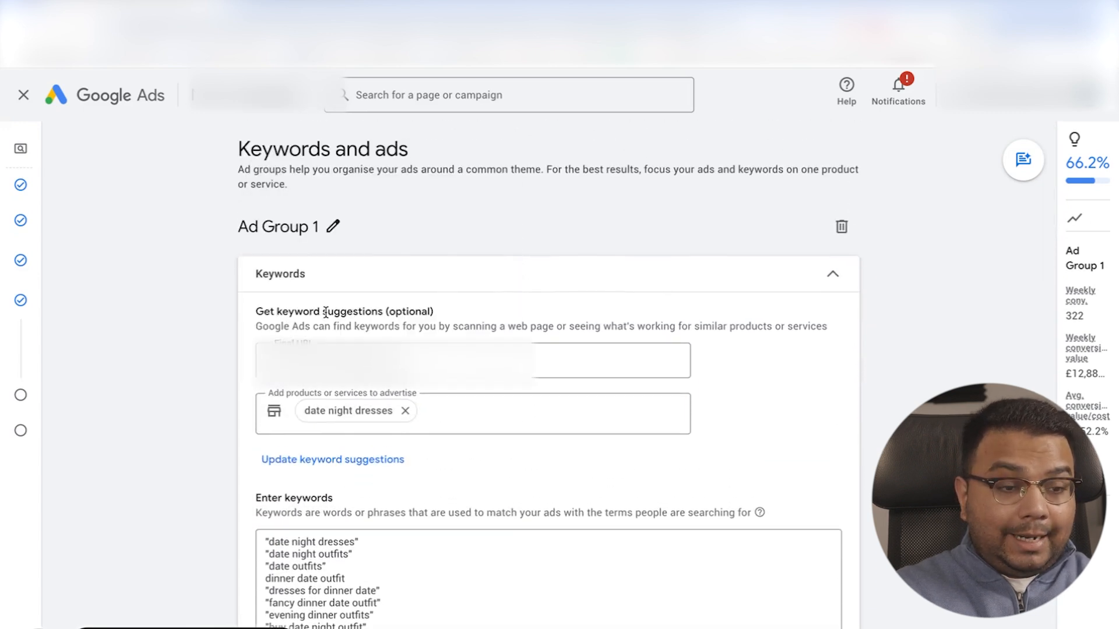
pyautogui.click(334, 227)
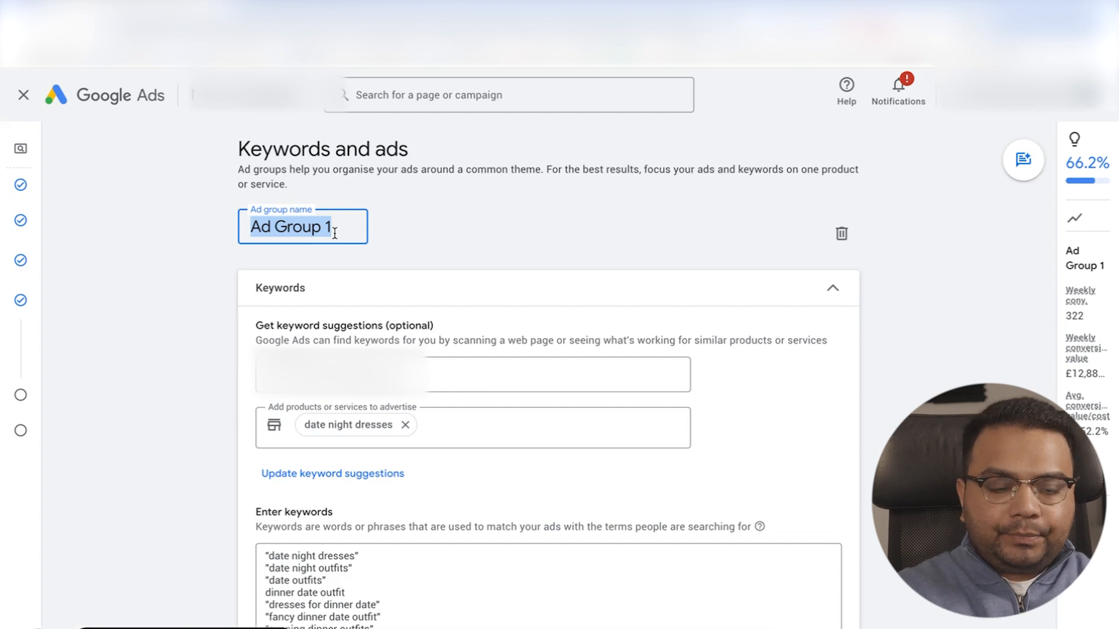
pyautogui.press('BackSpace')
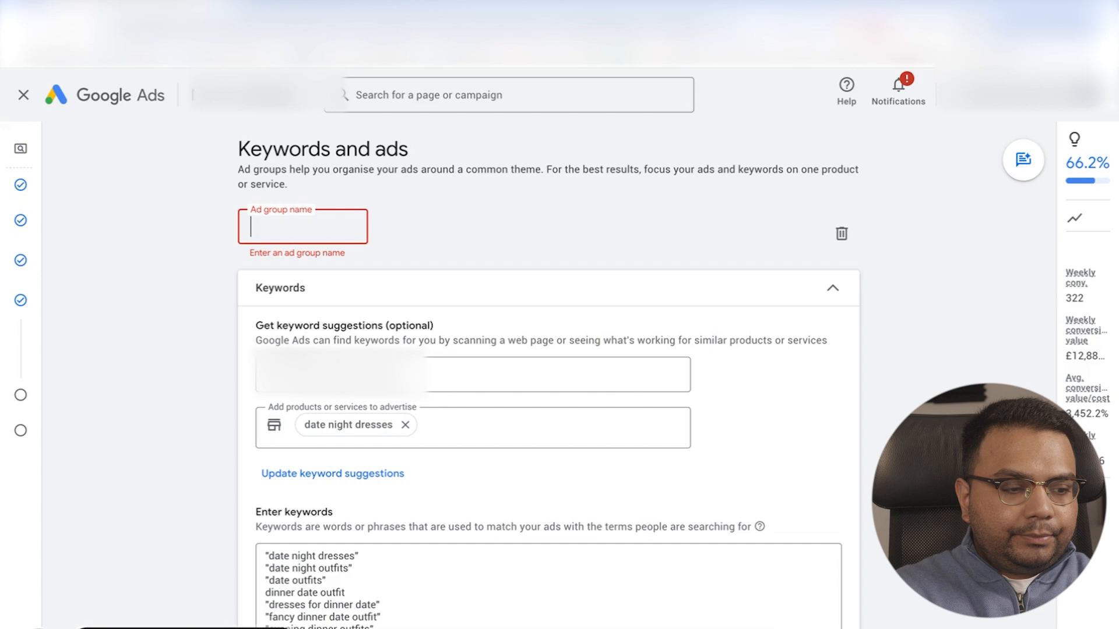
pyautogui.write('Search')
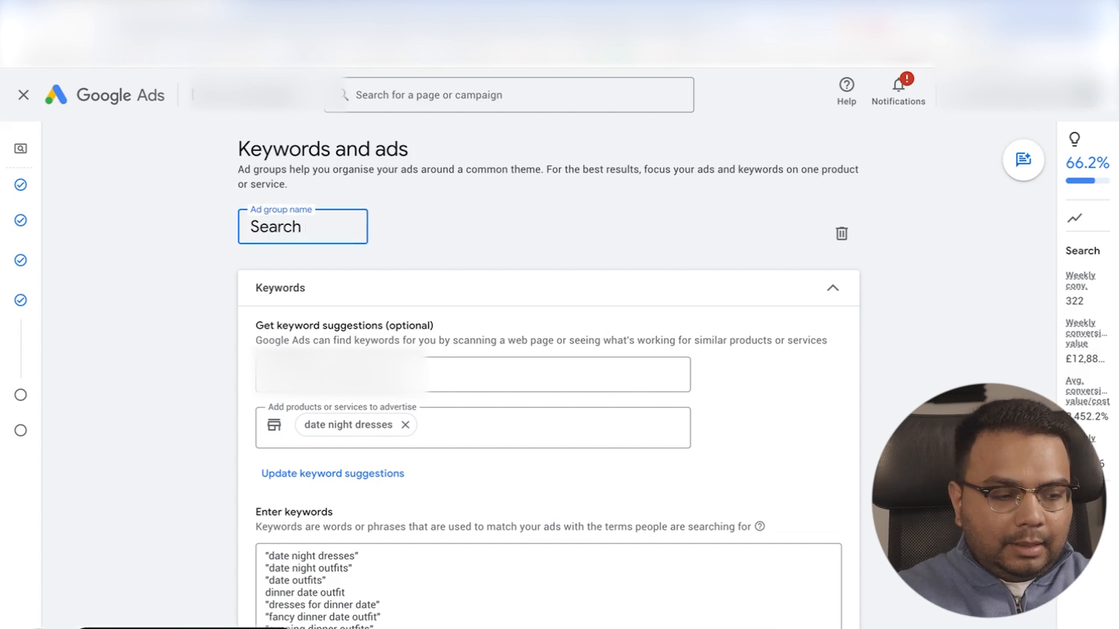
pyautogui.write(' -')
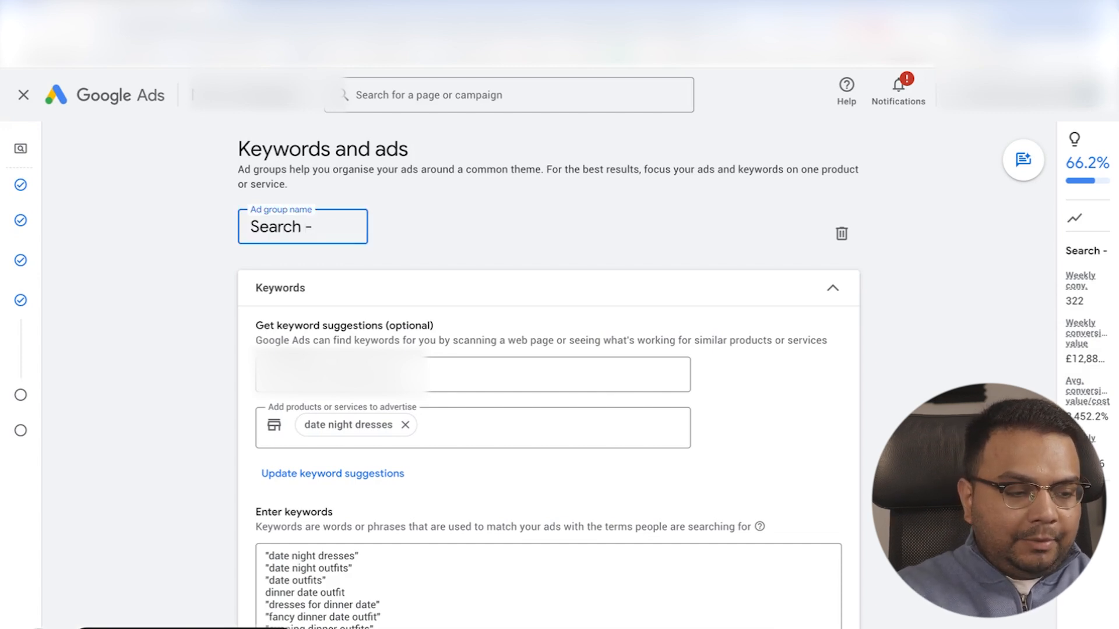
pyautogui.write(' Dress')
pyautogui.press('BackSpace')
pyautogui.press('BackSpace')
pyautogui.press('BackSpace')
pyautogui.press('BackSpace')
pyautogui.press('BackSpace')
pyautogui.write('Date N')
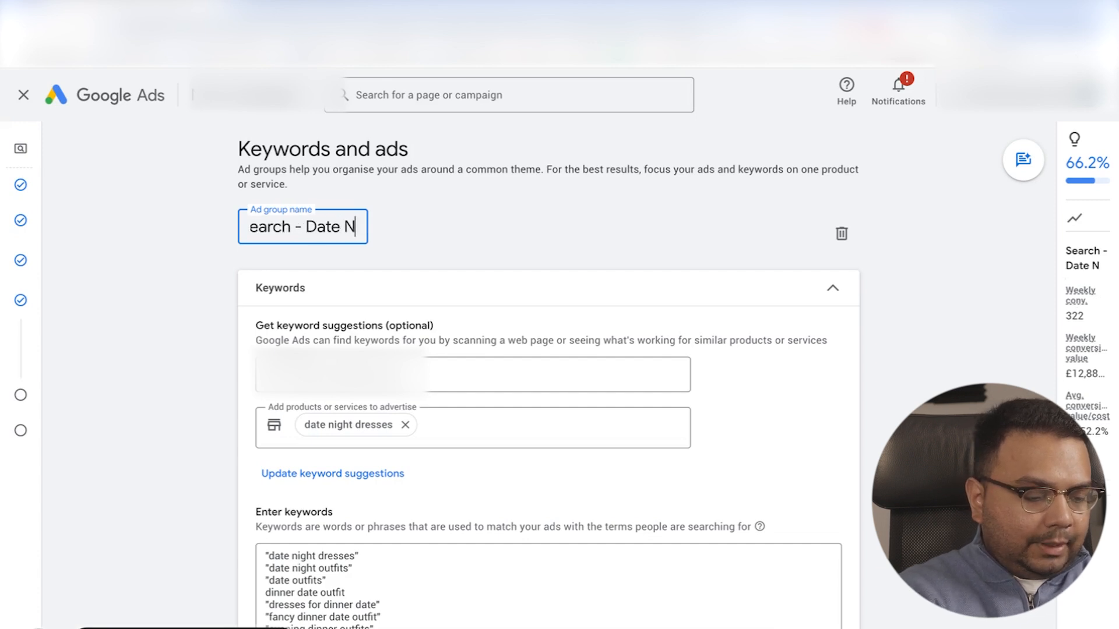
pyautogui.write('ight Dresses')
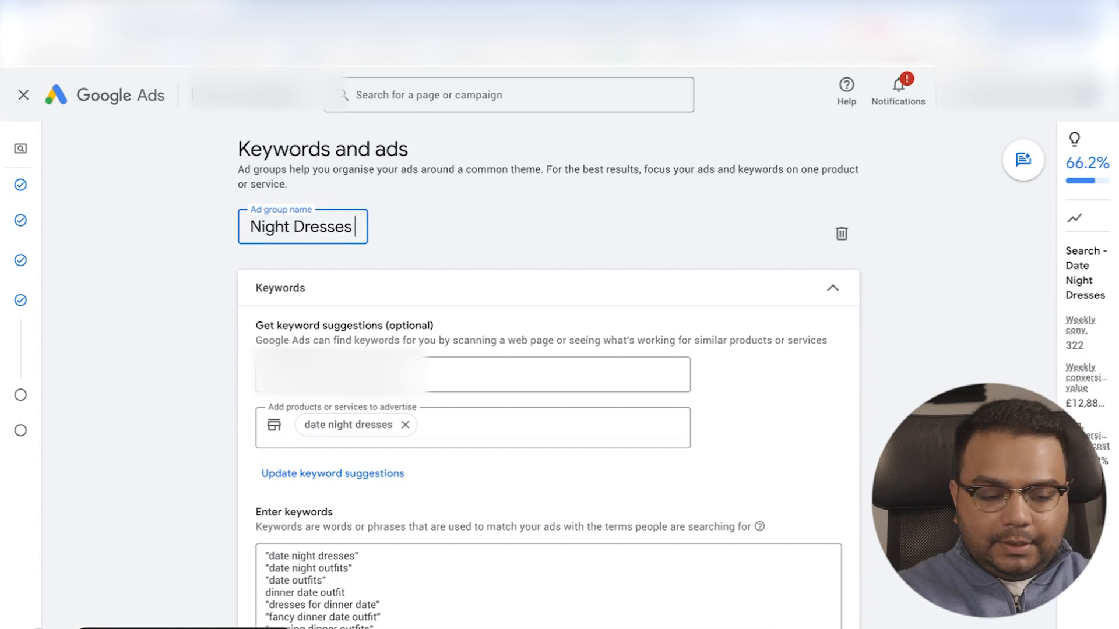
# Append " - PM & EM" to the ad group name to mark the match types and finish renaming.
pyautogui.write(' -')
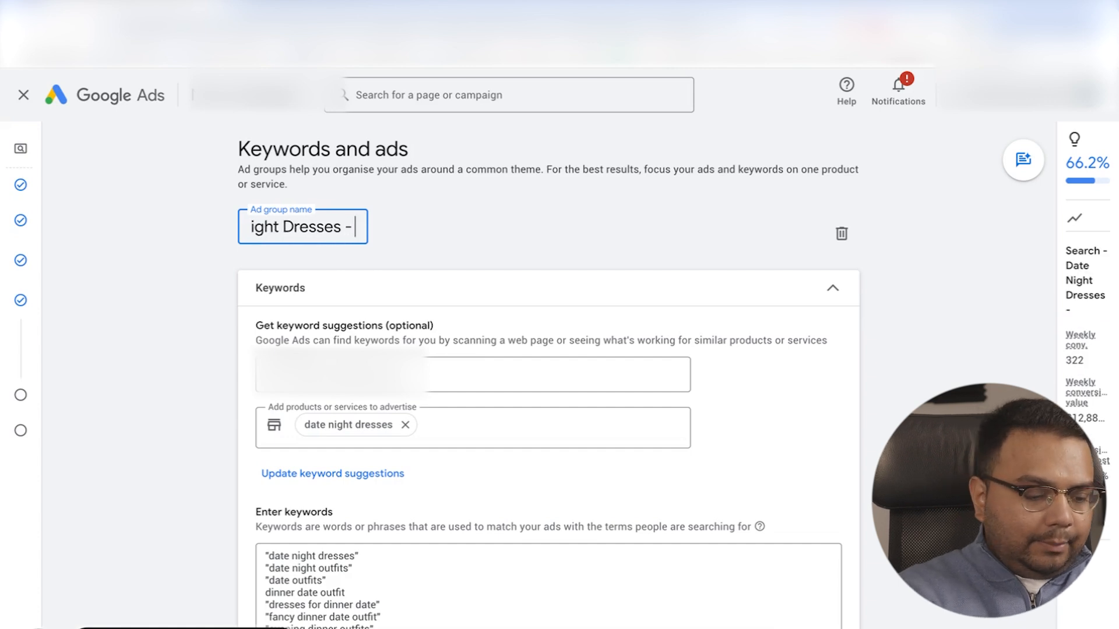
pyautogui.write(' PM')
pyautogui.press('BackSpace')
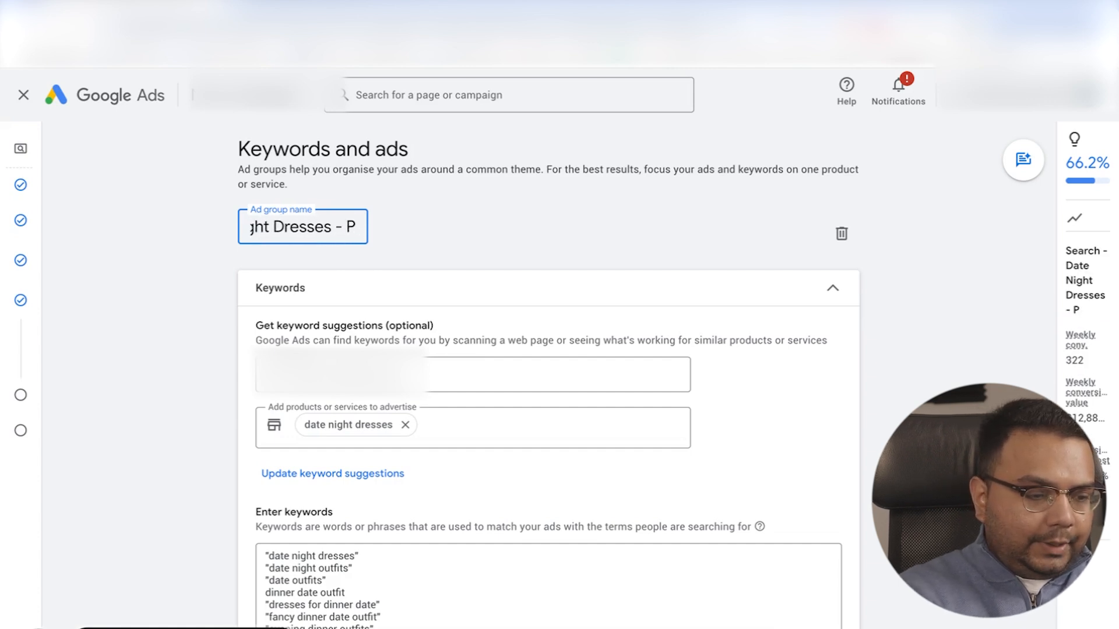
pyautogui.write('M')
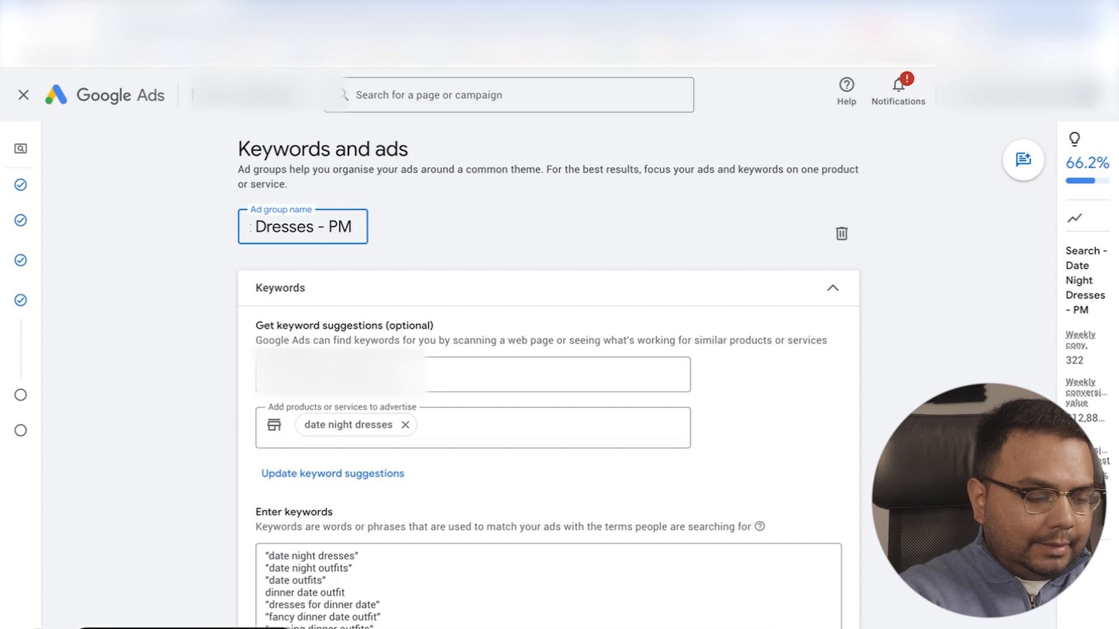
pyautogui.write(' & EM')
pyautogui.moveTo(268, 226); pyautogui.dragTo(233, 230)
pyautogui.click(260, 226)
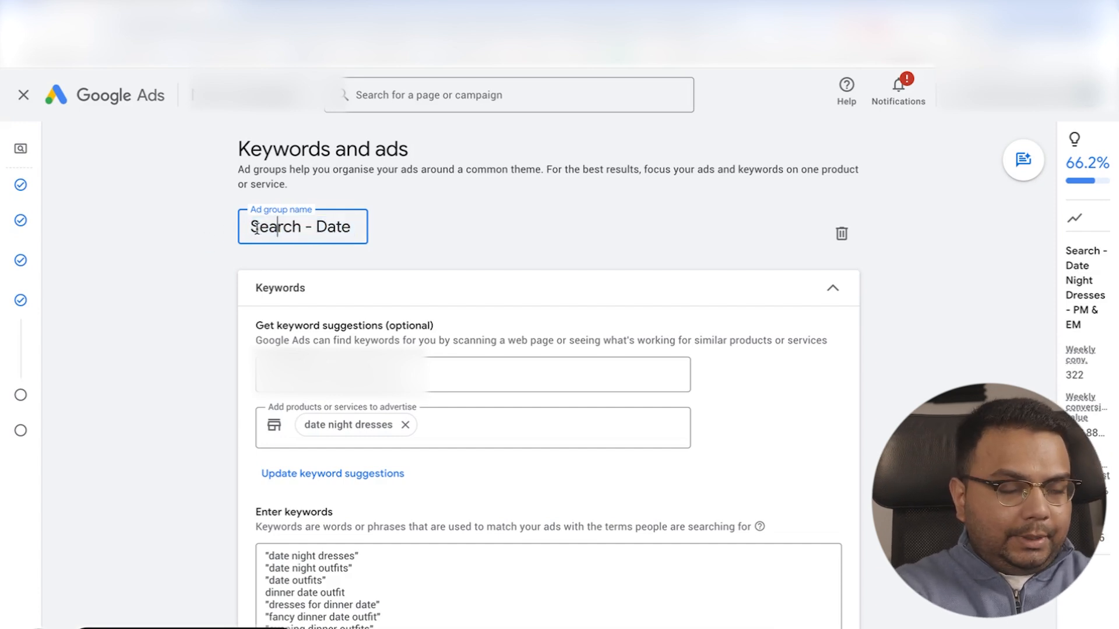
pyautogui.tripleClick(330, 228)
pyautogui.click(312, 228)
pyautogui.moveTo(278, 228); pyautogui.dragTo(313, 228)
pyautogui.click(315, 228)
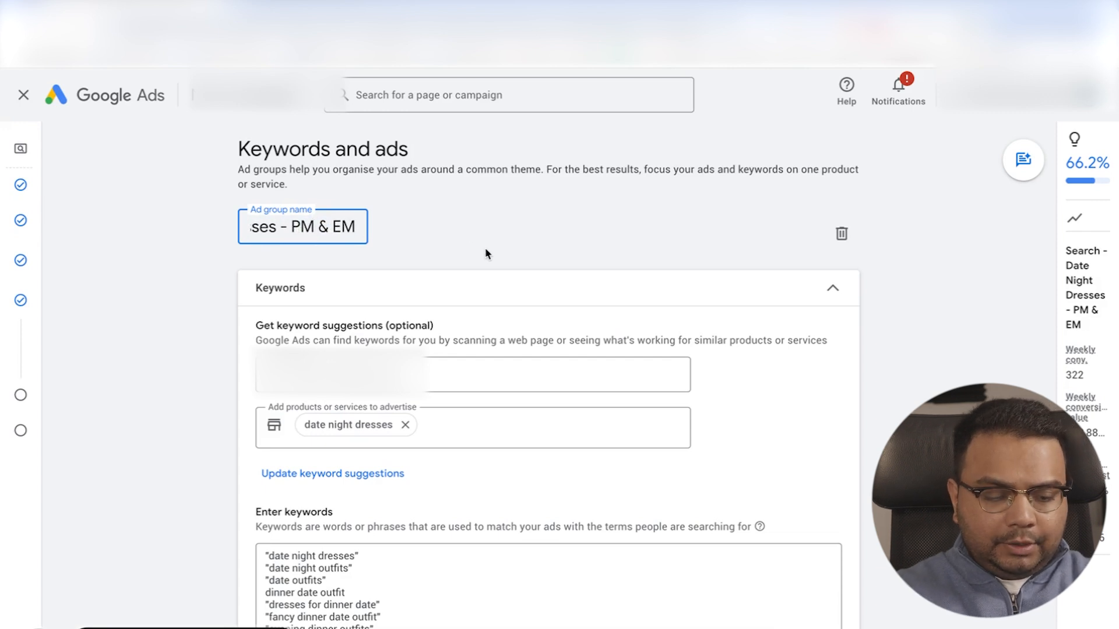
pyautogui.click(101, 287)
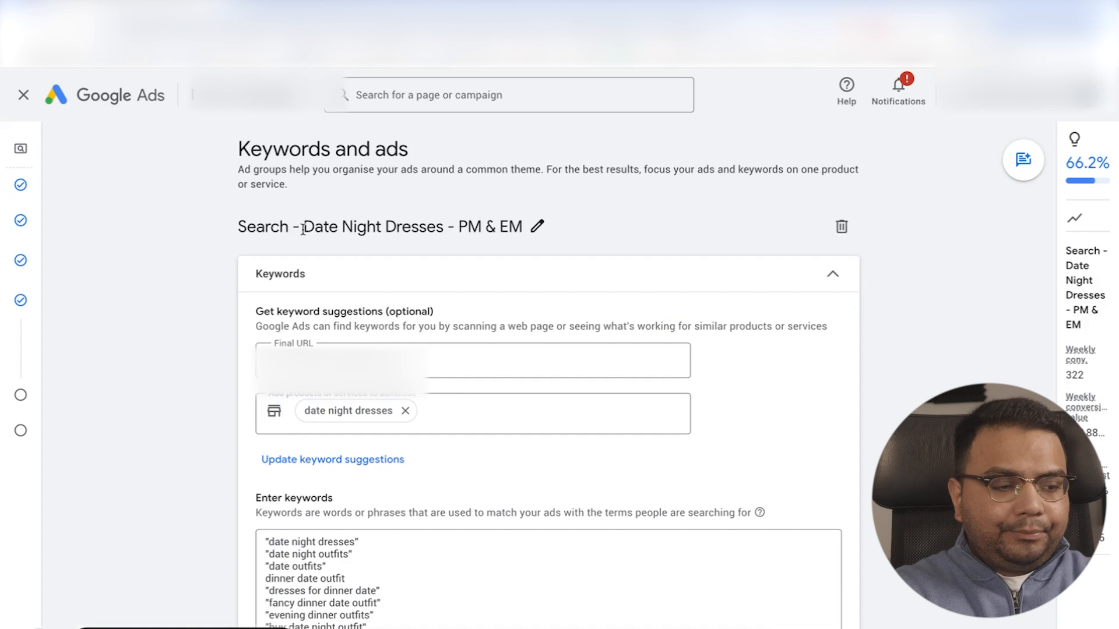
# Review the phrase and exact match keyword list and the ad's business logo, sitelinks and callouts sections.
pyautogui.scroll(-4, 193, 286)
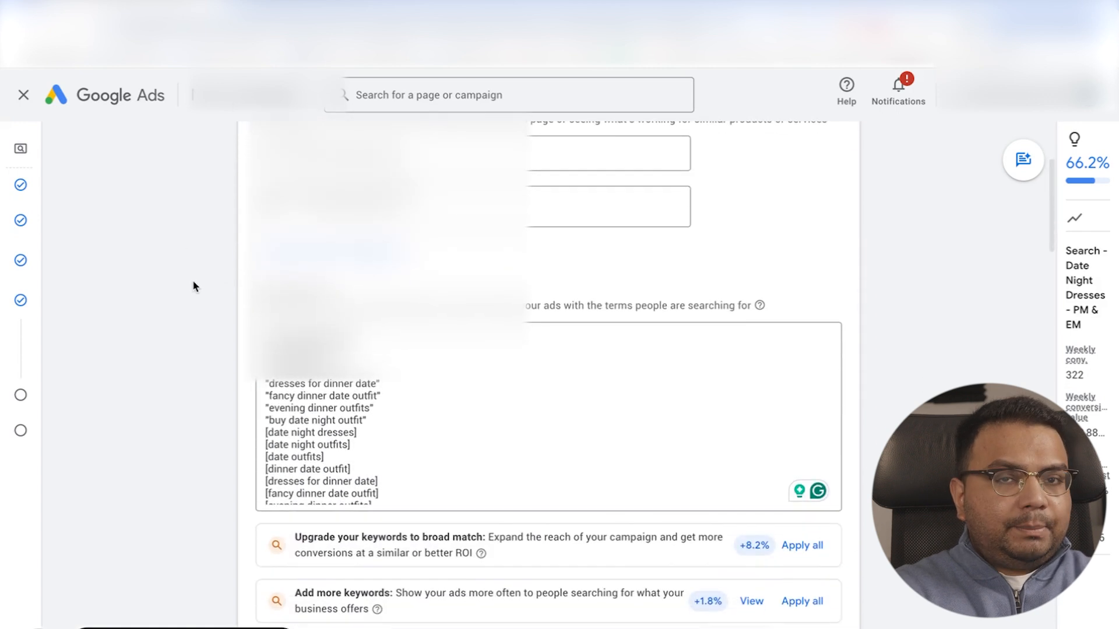
pyautogui.scroll(-2, 194, 285)
pyautogui.scroll(-5, 333, 330)
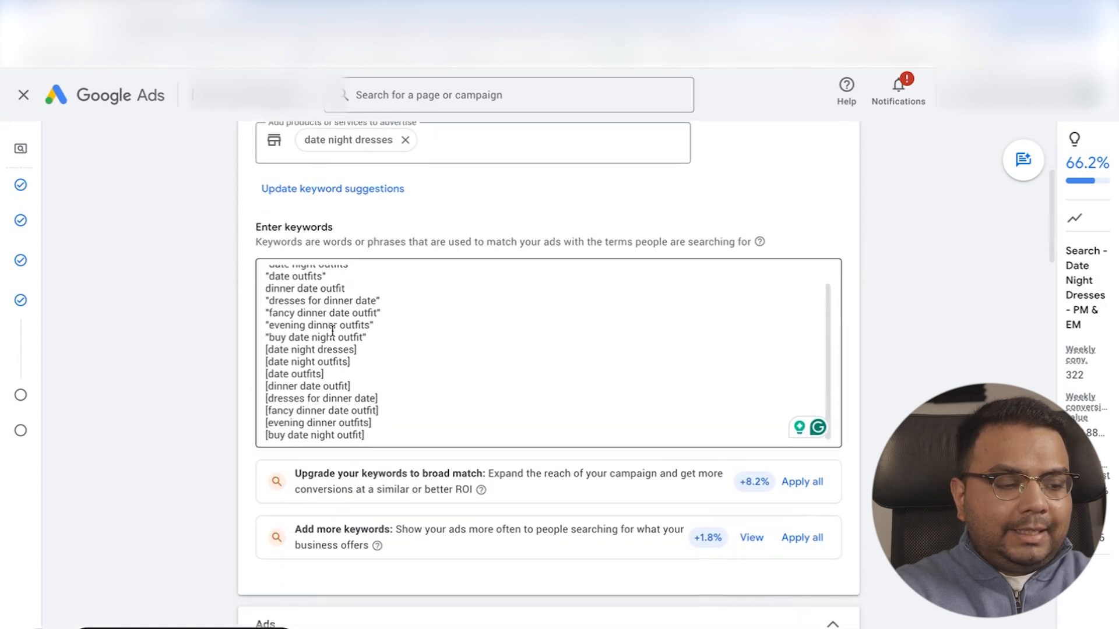
pyautogui.scroll(2, 333, 331)
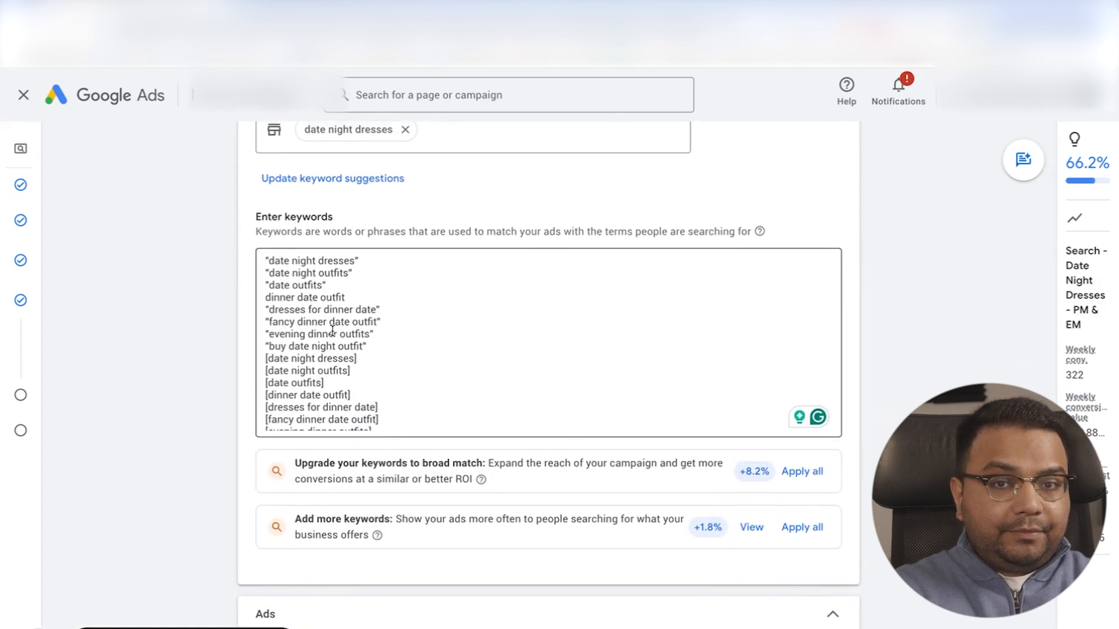
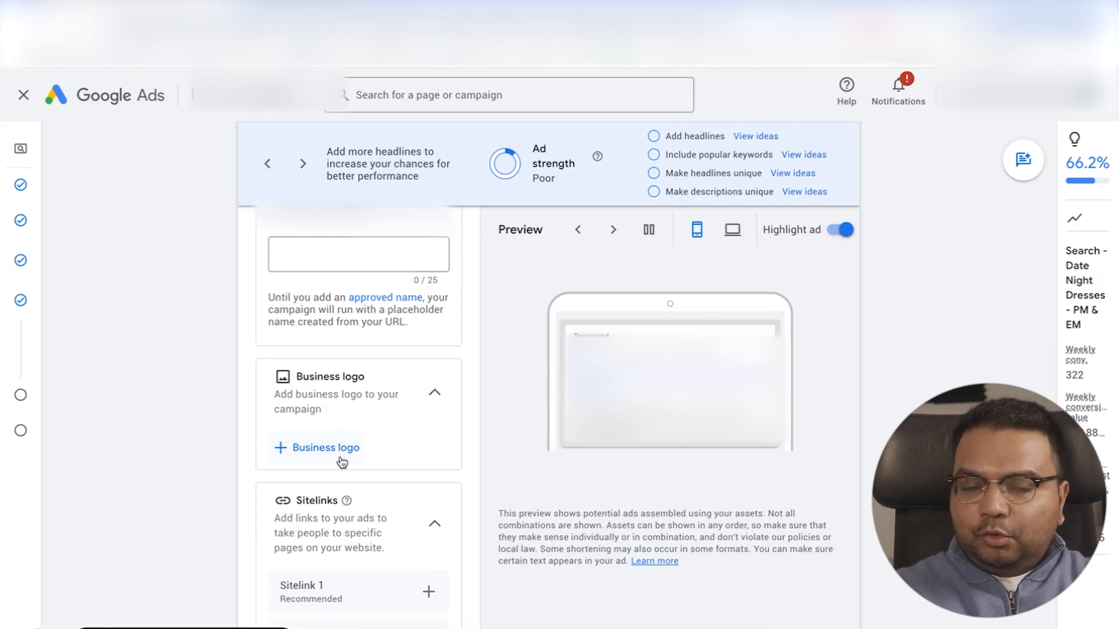
pyautogui.scroll(3, 342, 462)
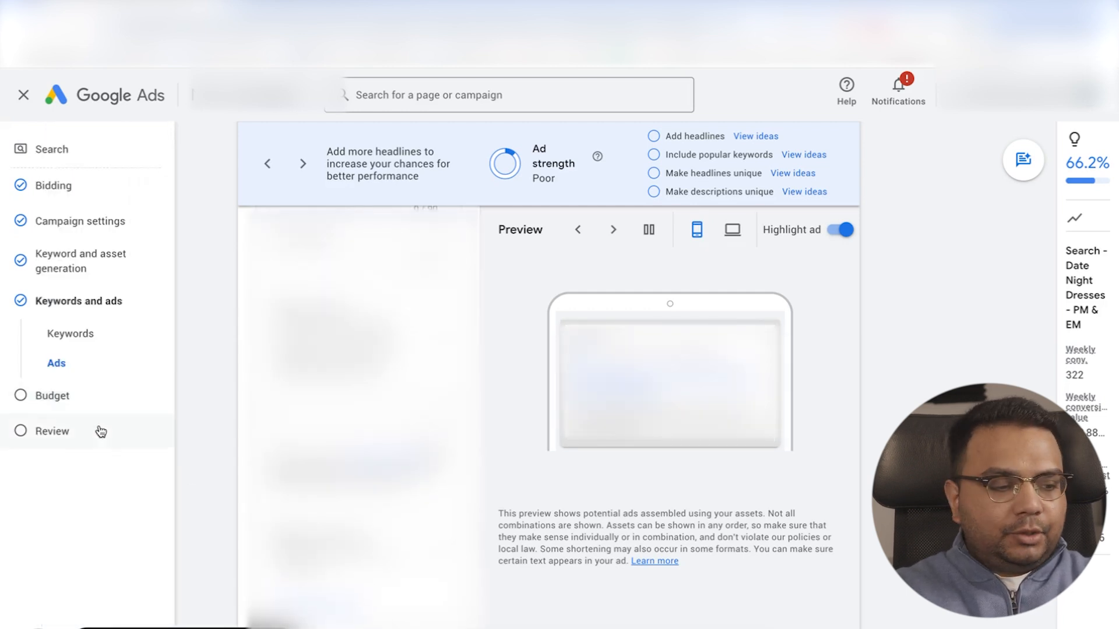
pyautogui.scroll(-6, 350, 466)
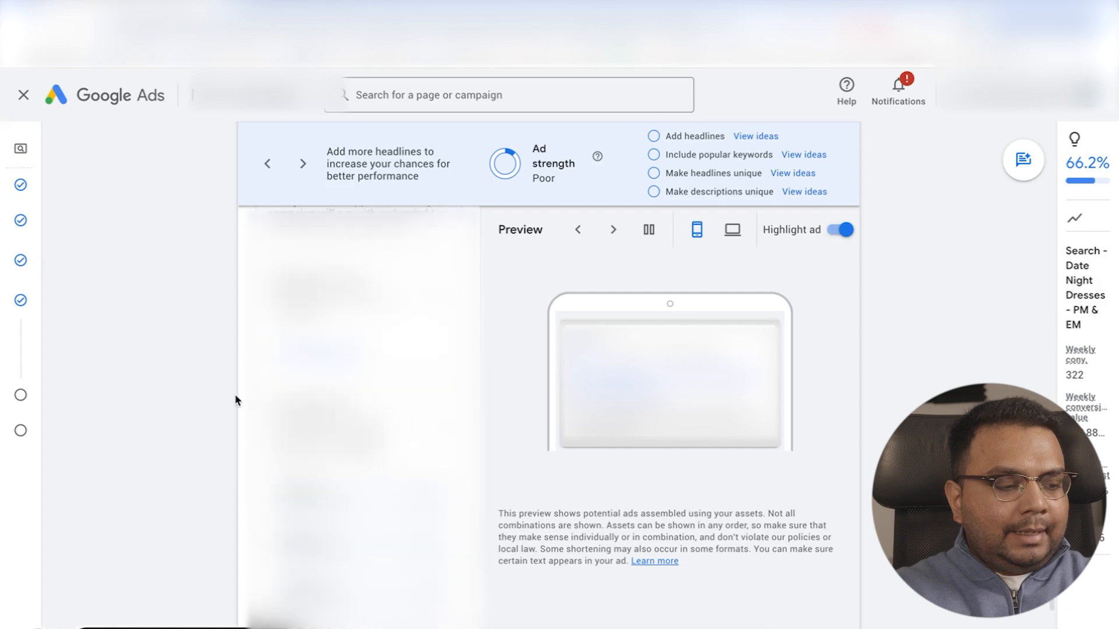
pyautogui.scroll(-2, 235, 396)
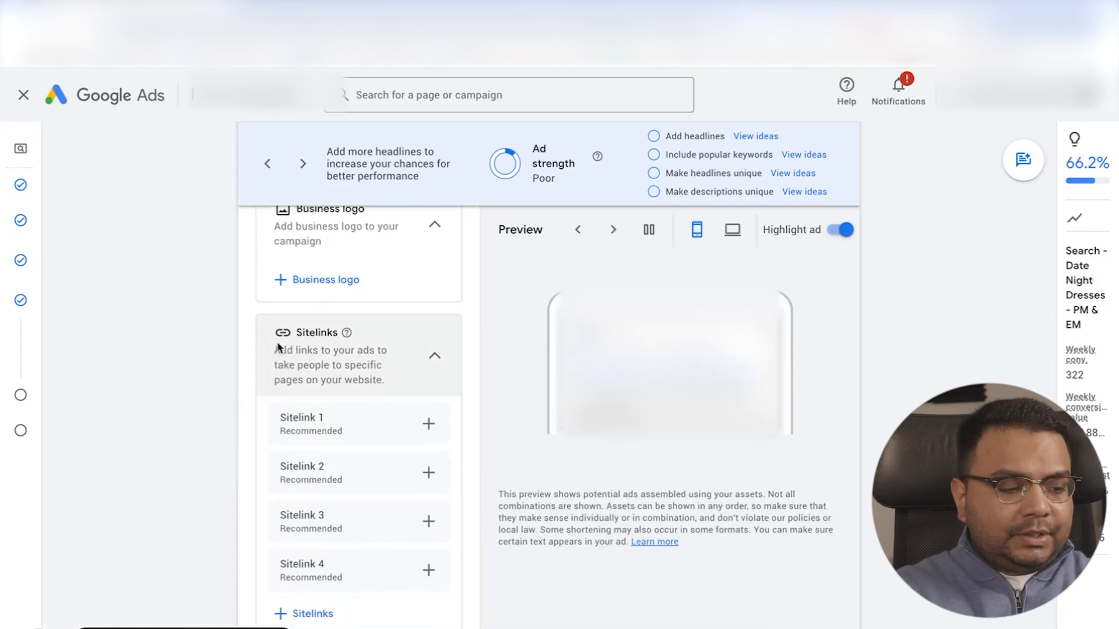
pyautogui.scroll(-1, 297, 490)
pyautogui.scroll(-1, 280, 486)
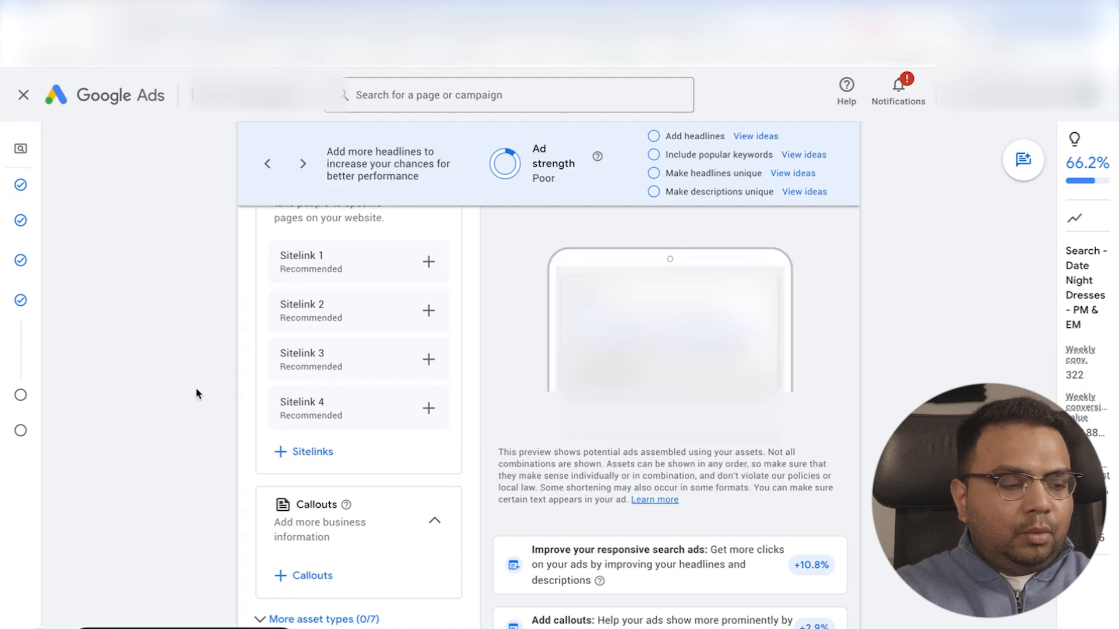
# Leave the ad's remaining asset options as they are and continue from keywords and ads to the campaign budget.
pyautogui.scroll(-1, 198, 395)
pyautogui.scroll(-3, 199, 395)
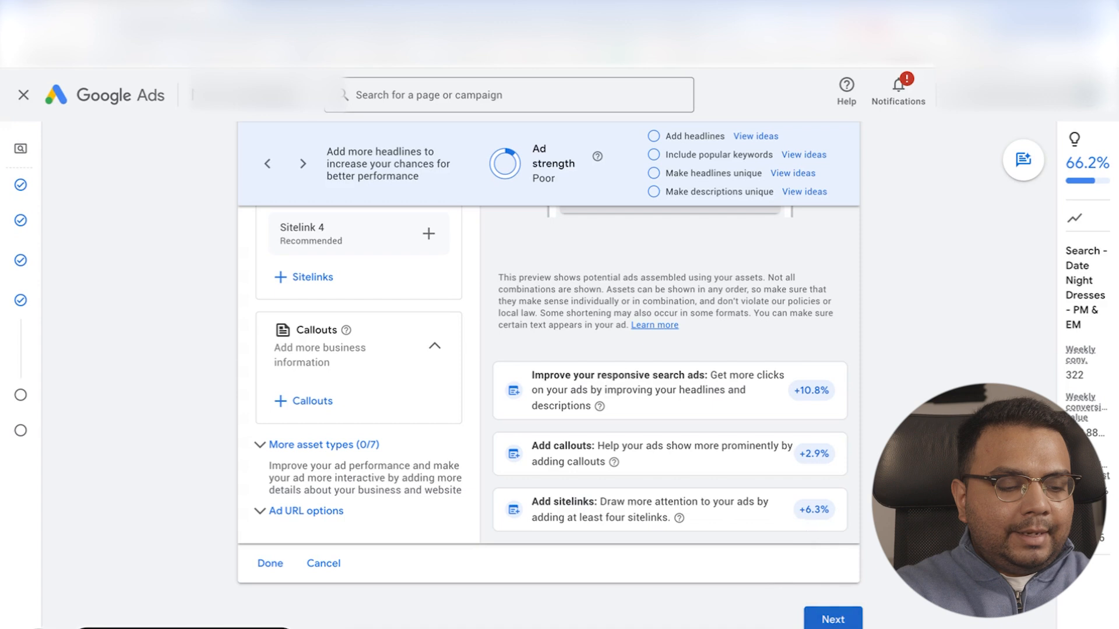
pyautogui.click(839, 621)
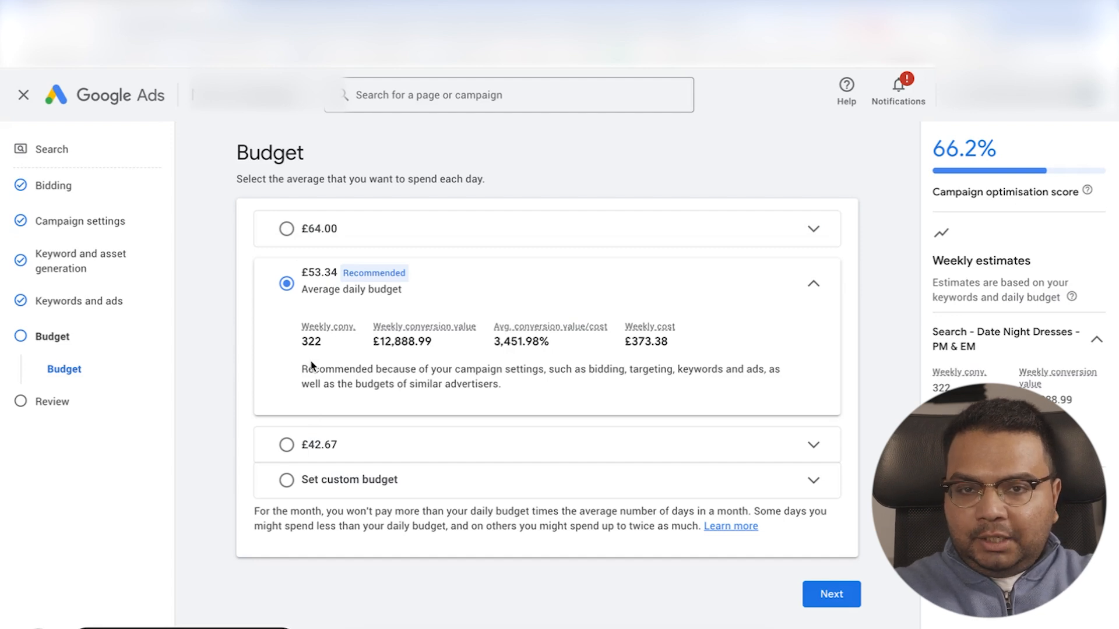
# Set a custom average daily budget of £30 for the campaign and continue to the final review.
pyautogui.click(374, 492)
pyautogui.doubleClick(345, 416)
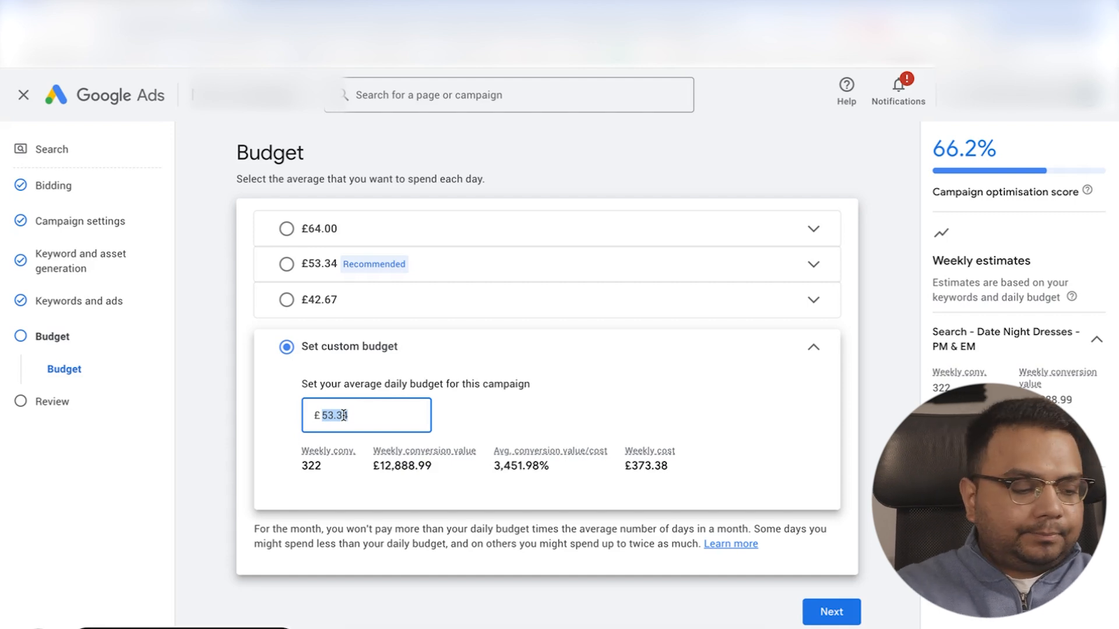
pyautogui.write('30')
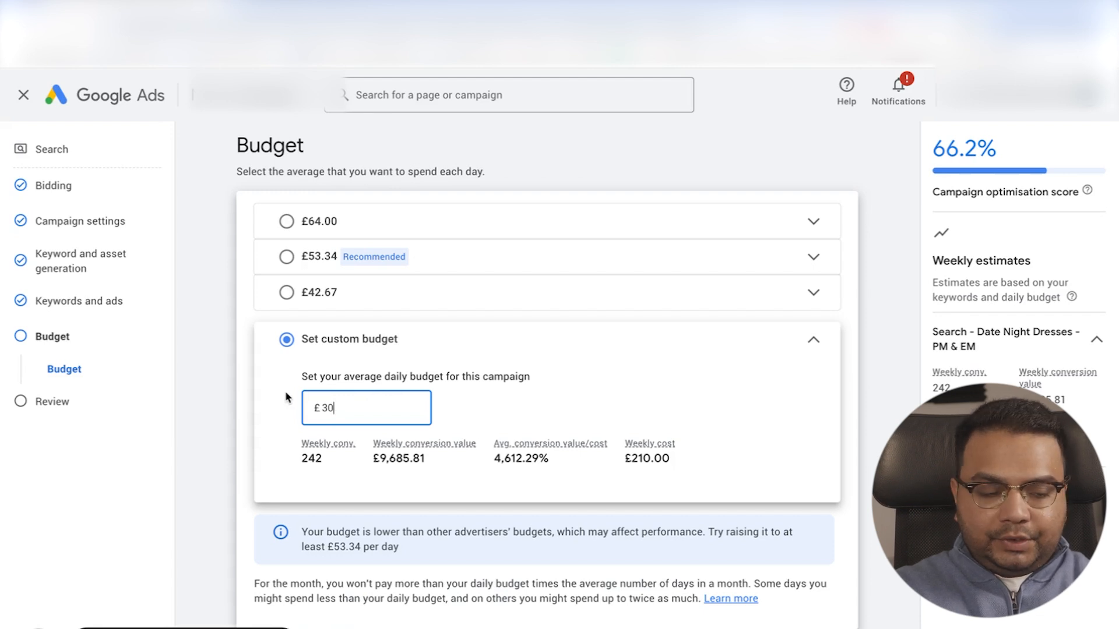
pyautogui.scroll(-1, 705, 608)
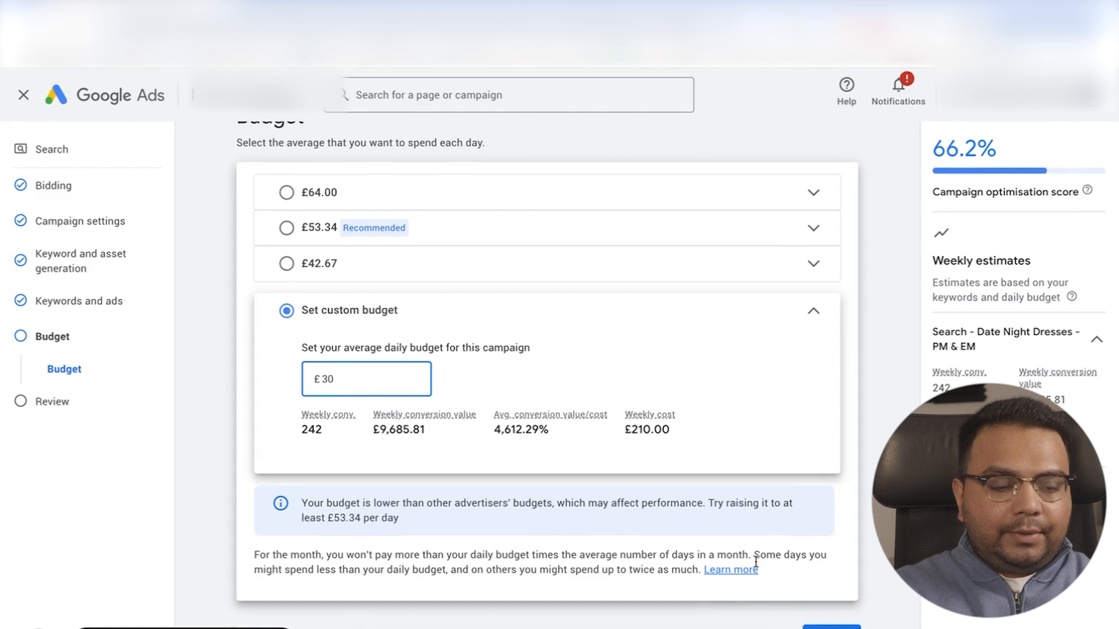
pyautogui.click(835, 627)
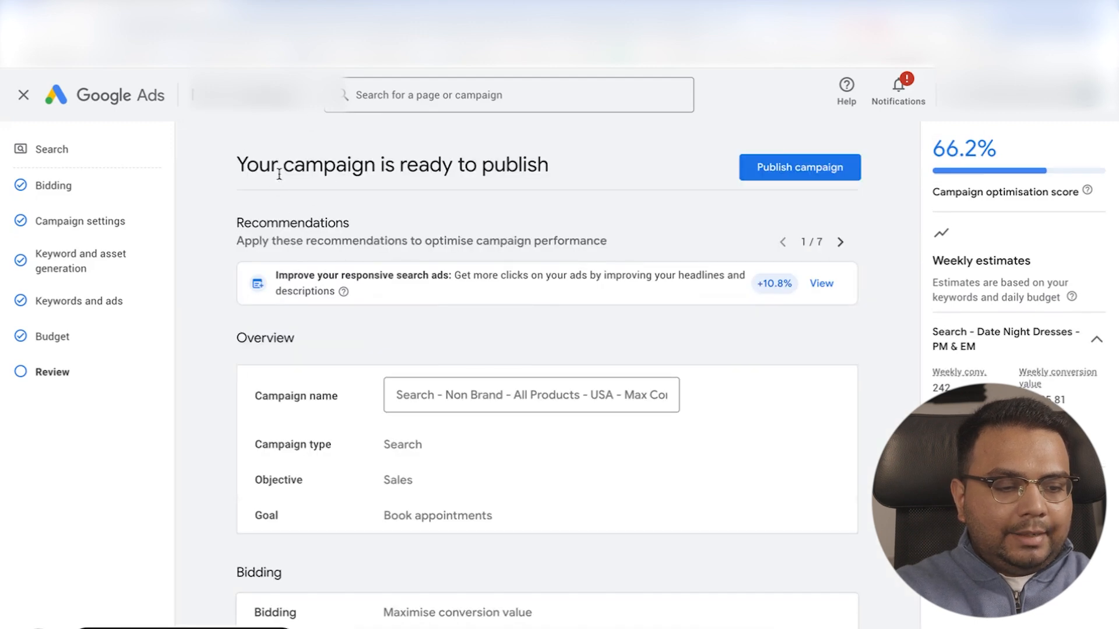
# Check the campaign summary from overview through budget, and publish the campaign.
pyautogui.scroll(-3, 347, 210)
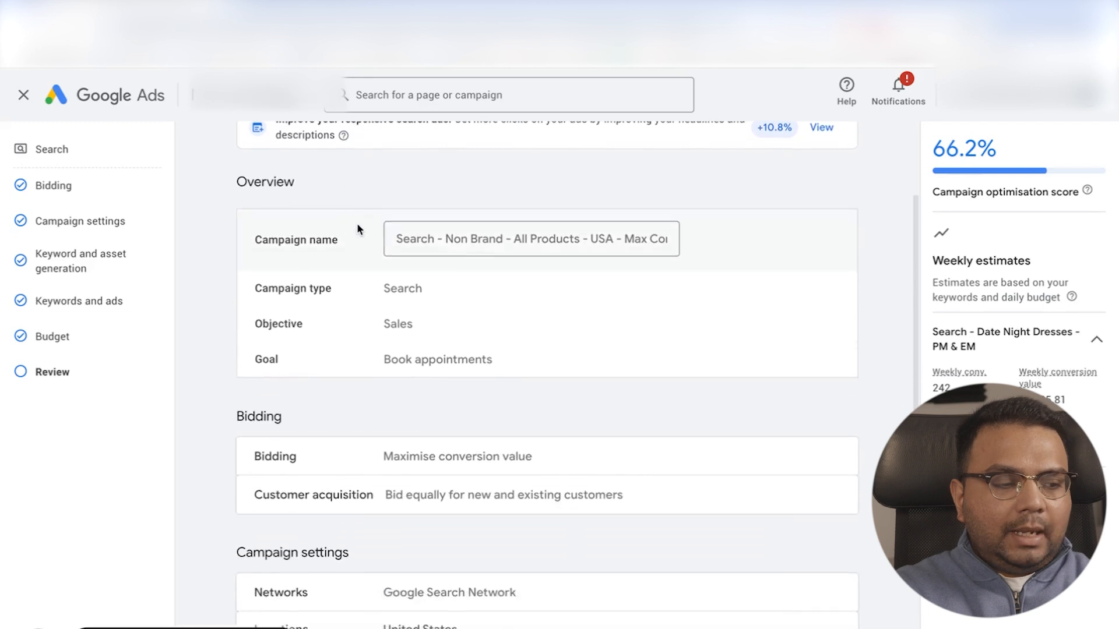
pyautogui.scroll(3, 358, 227)
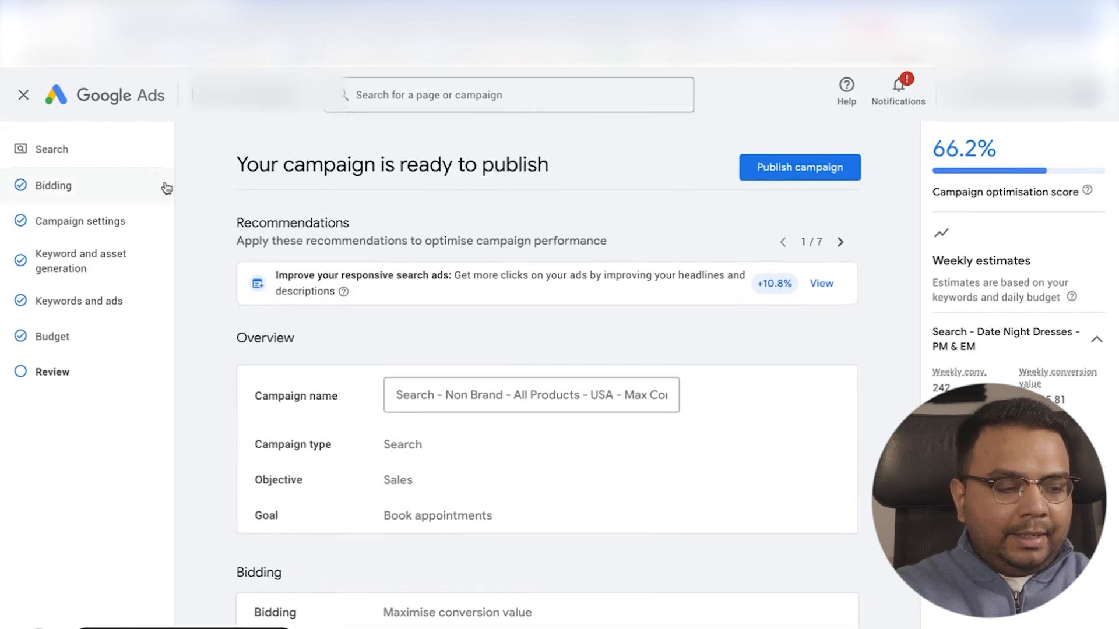
pyautogui.scroll(-8, 208, 364)
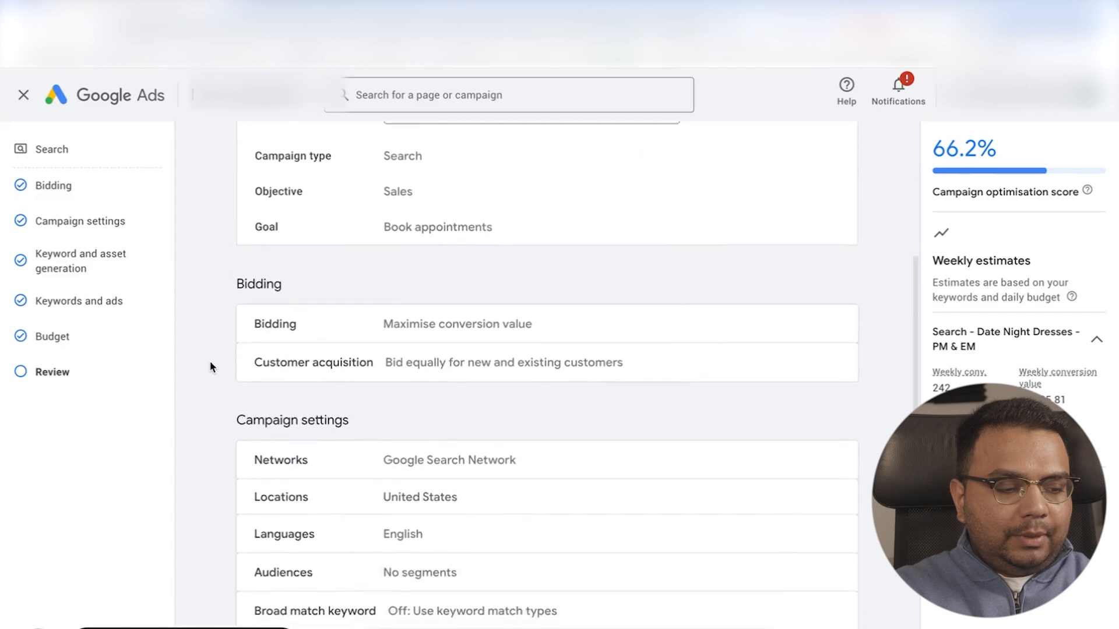
pyautogui.scroll(-6, 213, 367)
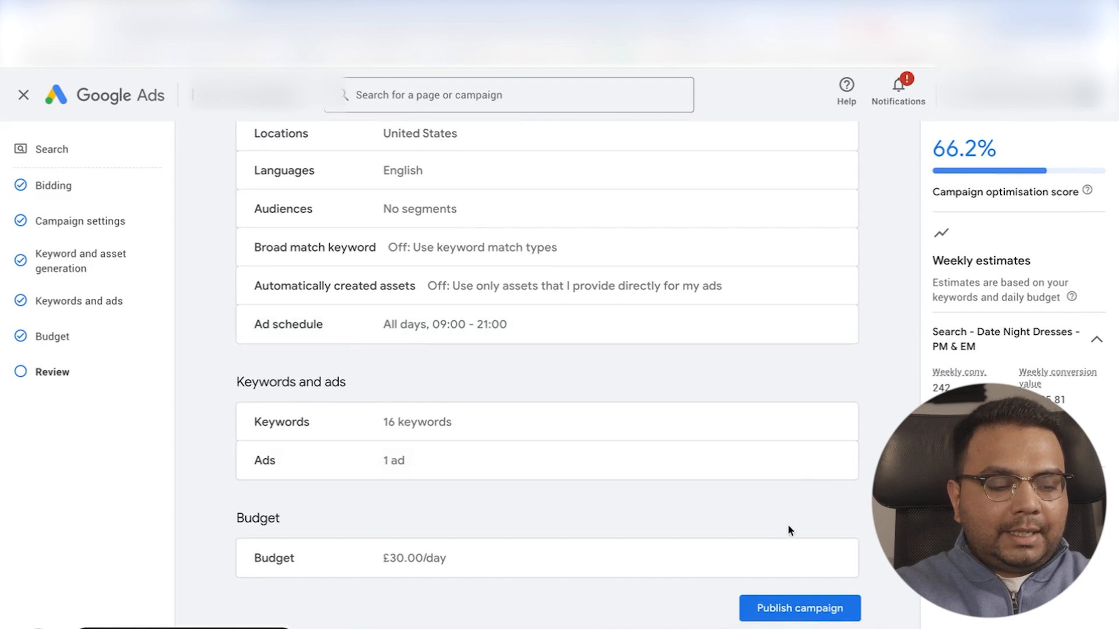
pyautogui.click(842, 612)
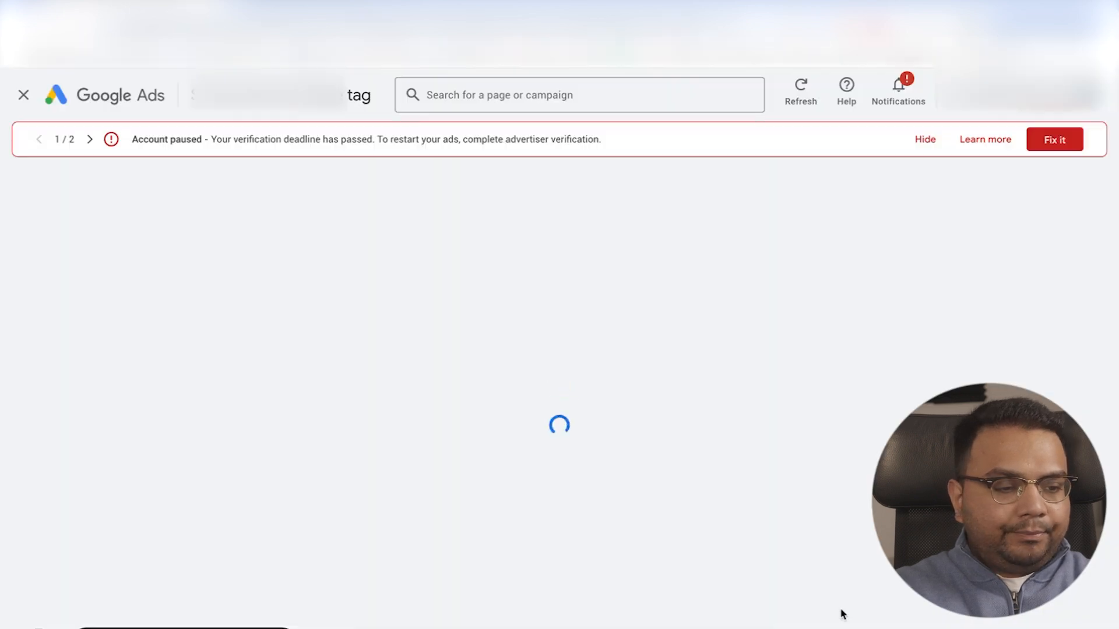
pyautogui.moveTo(474, 365); pyautogui.dragTo(680, 369)
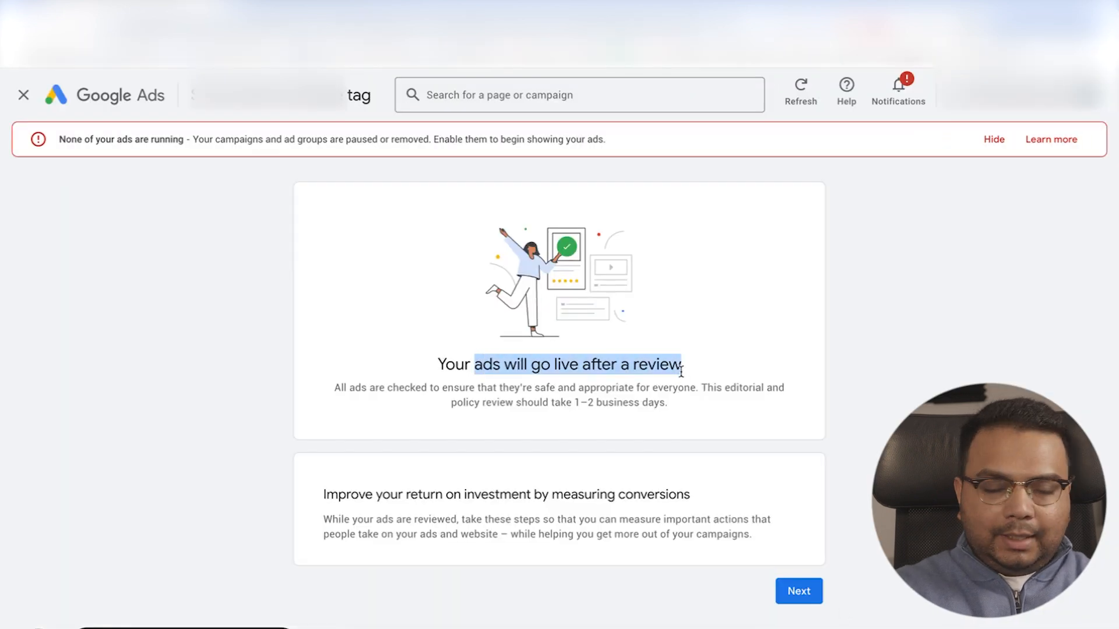